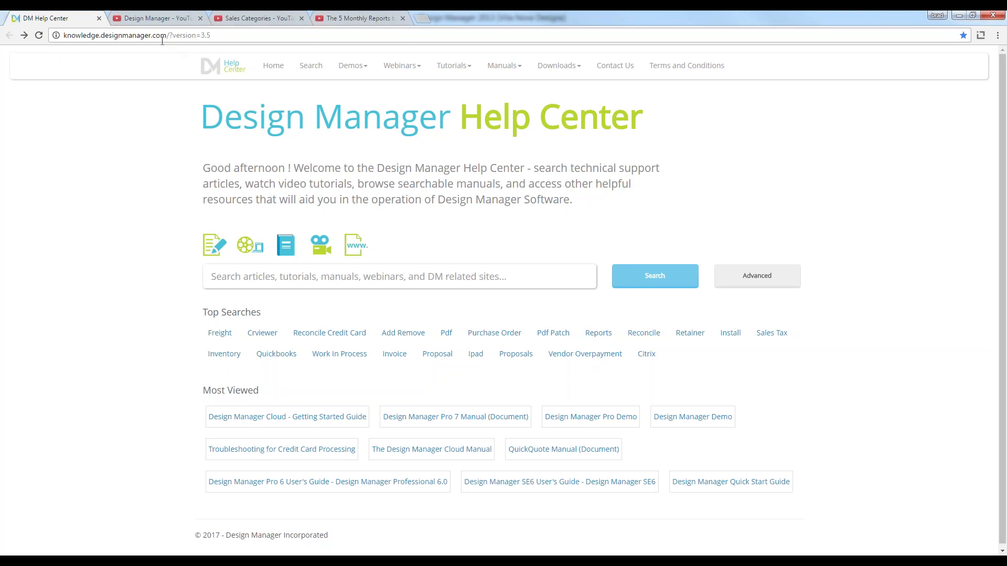
# Step: Open the Help Center's recorded webinars and browse the playlists on the Design Manager YouTube channel
pyautogui.click(420, 67)
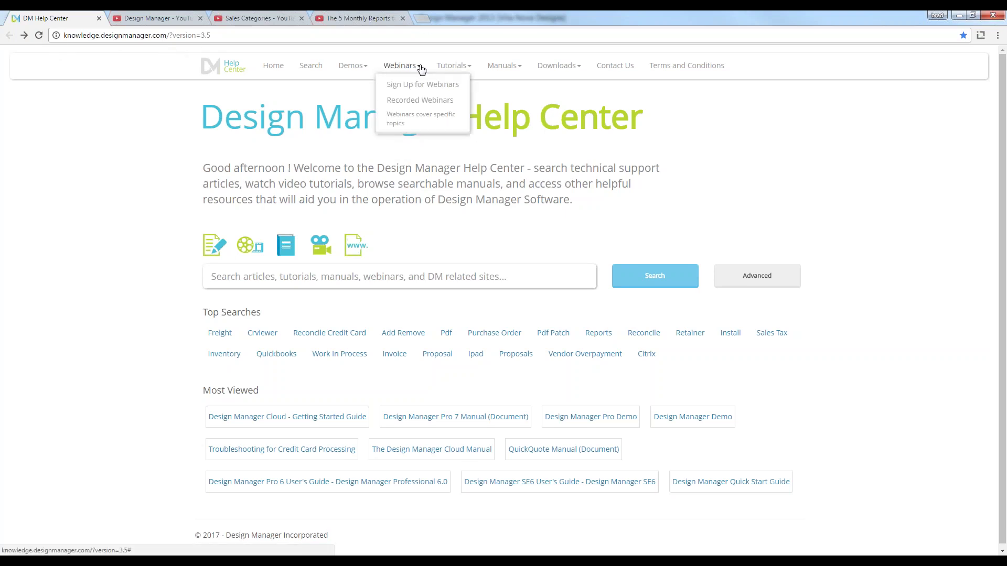
pyautogui.click(418, 101)
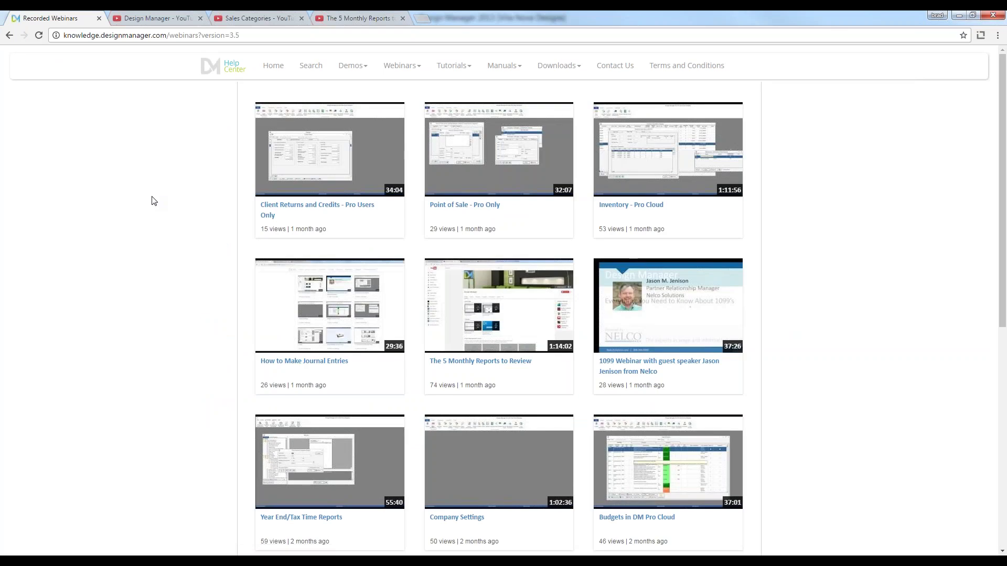
pyautogui.click(155, 18)
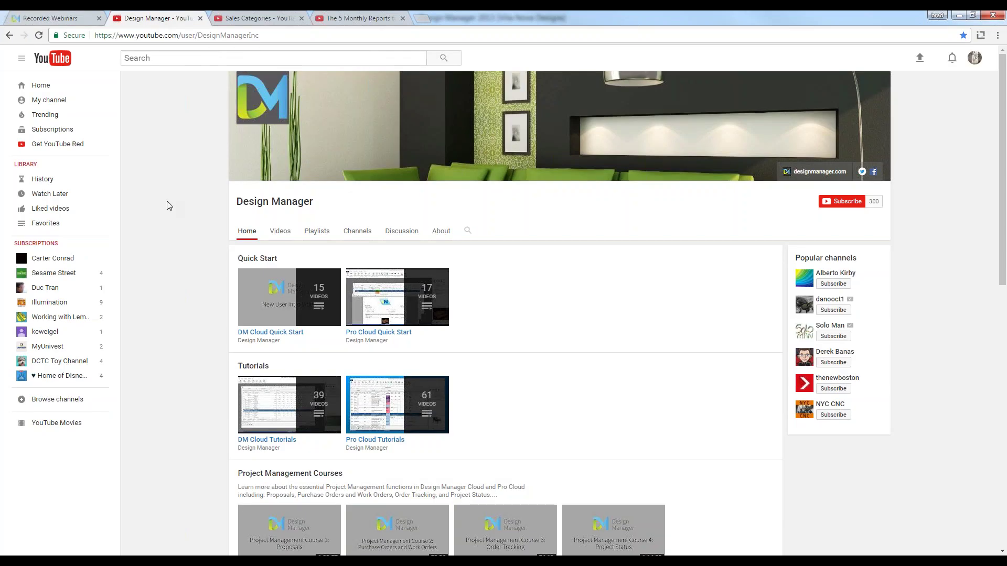
pyautogui.scroll(-5, 180, 234)
pyautogui.scroll(-4, 194, 276)
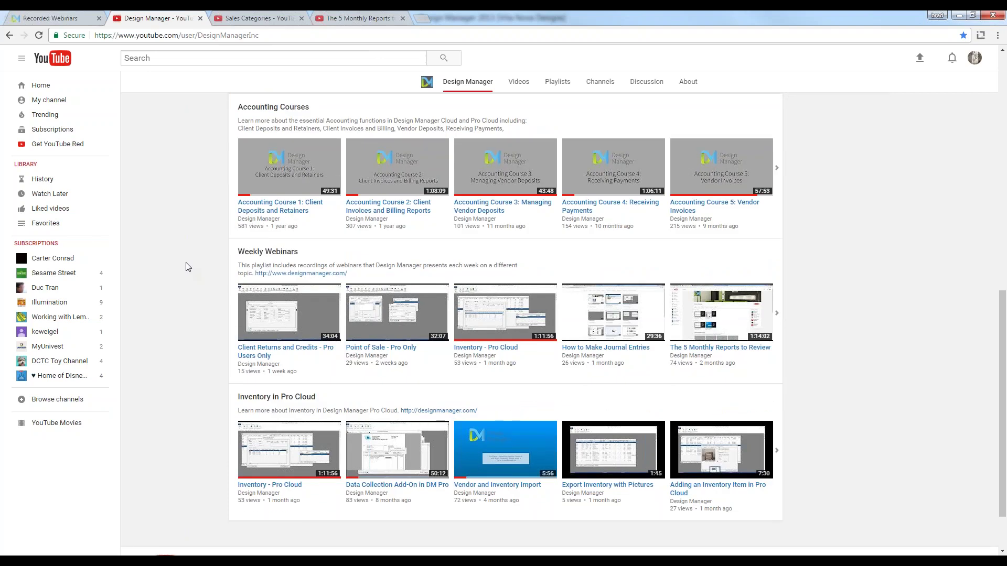
pyautogui.scroll(2, 171, 259)
pyautogui.scroll(6, 172, 259)
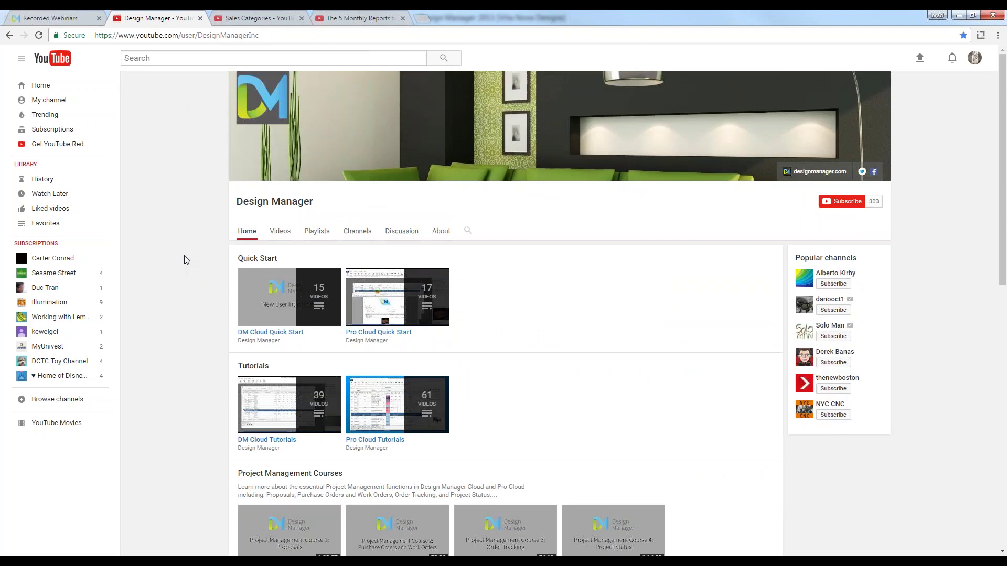
# Step: Switch to Design Manager 2013, open the account glossary and locate the Work In Process account 17100
pyautogui.hotkey('alt', 'Tab')
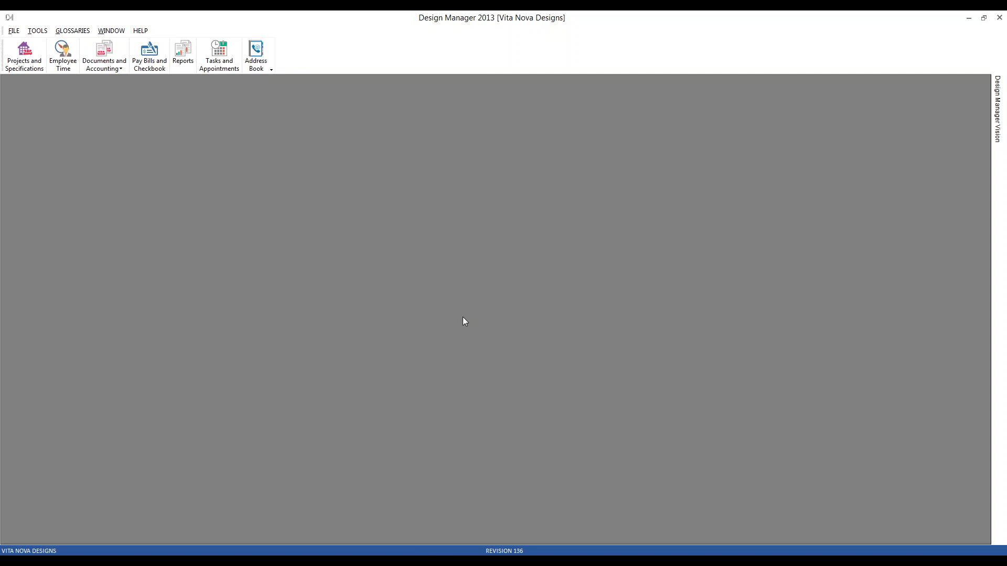
pyautogui.click(82, 31)
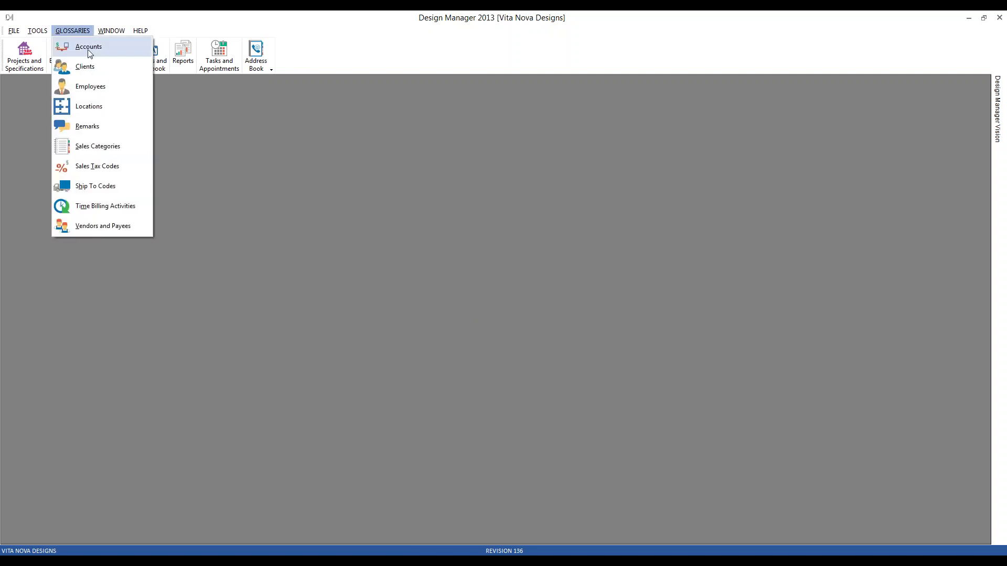
pyautogui.click(90, 47)
pyautogui.moveTo(126, 84); pyautogui.dragTo(267, 117)
pyautogui.click(231, 206)
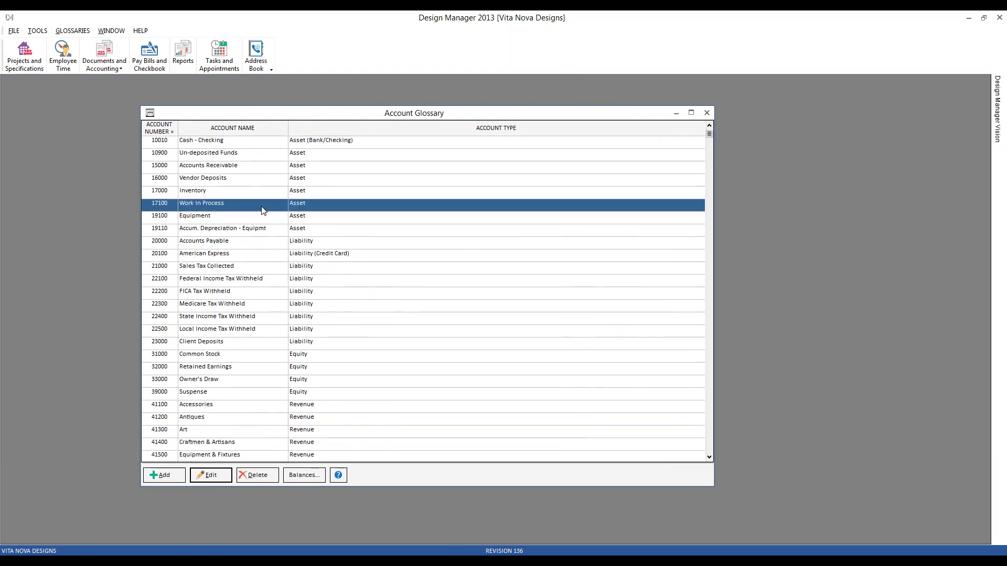
pyautogui.click(442, 217)
# Step: Open the reports list and select the Balance Sheet among the General Ledger financial statements
pyautogui.click(184, 61)
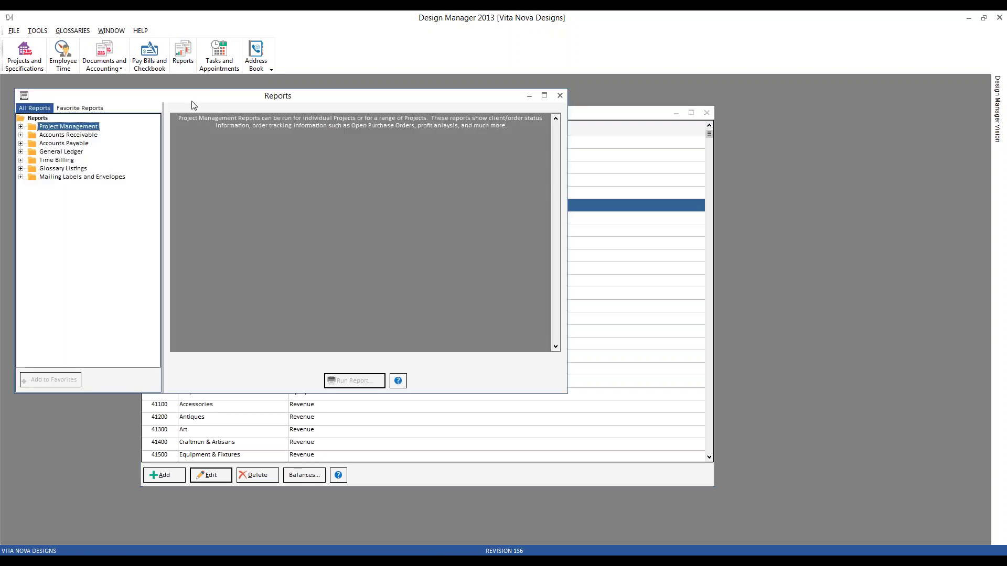
pyautogui.moveTo(194, 99); pyautogui.dragTo(217, 110)
pyautogui.click(46, 163)
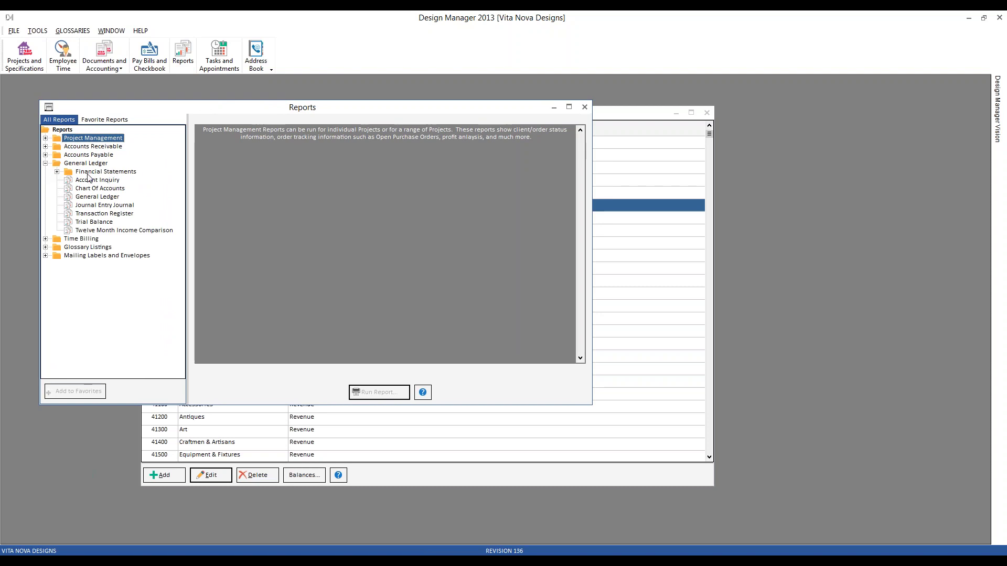
pyautogui.click(57, 172)
pyautogui.click(111, 181)
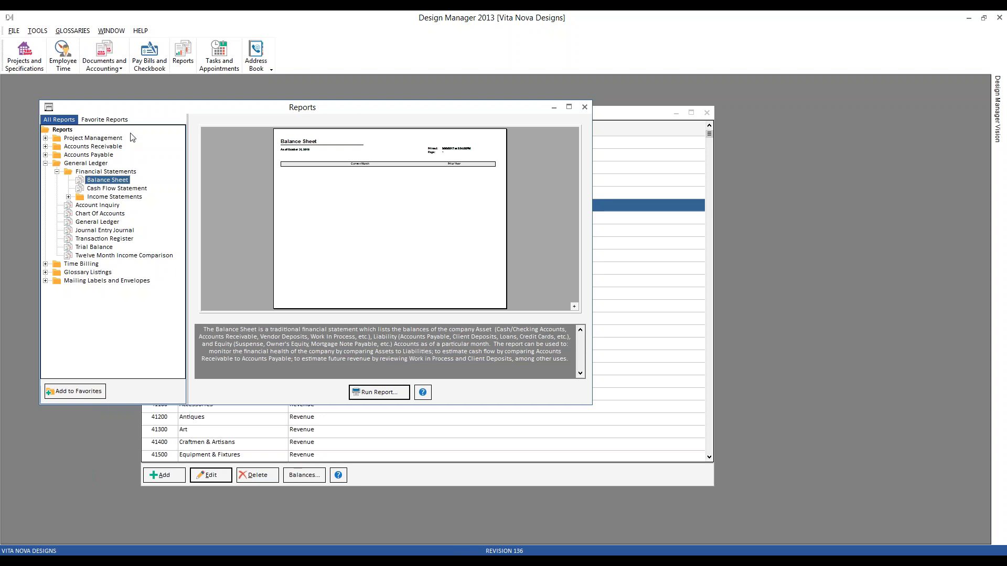
# Step: Run the Balance Sheet from the favorite reports with Show Prior Year set to No
pyautogui.click(113, 121)
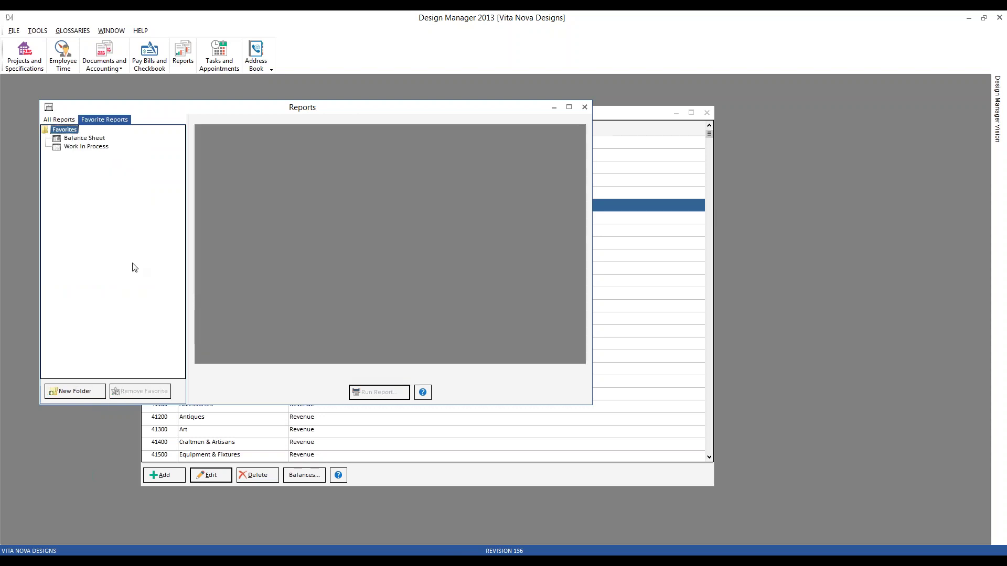
pyautogui.doubleClick(93, 139)
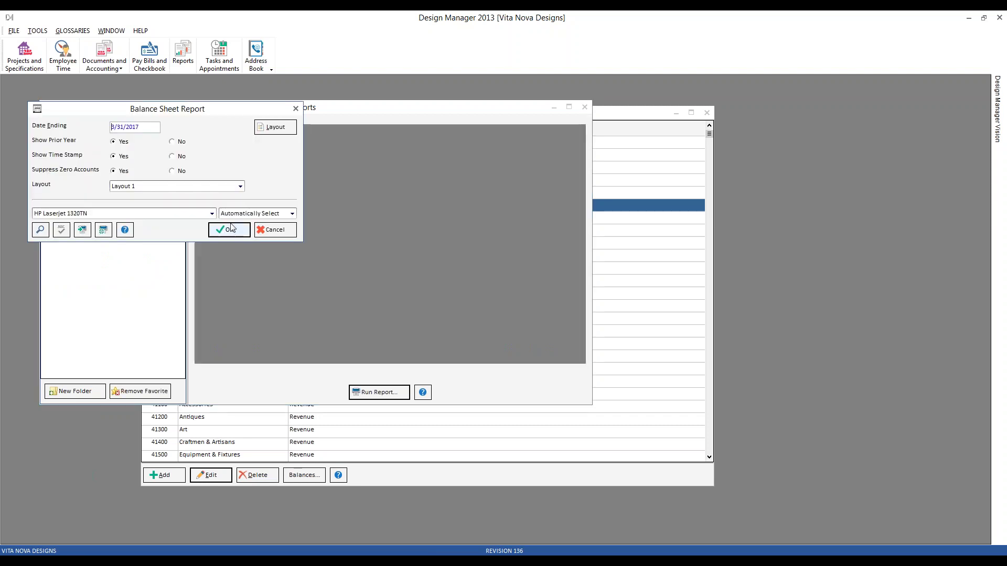
pyautogui.press('Tab')
pyautogui.press('Right')
pyautogui.click(235, 229)
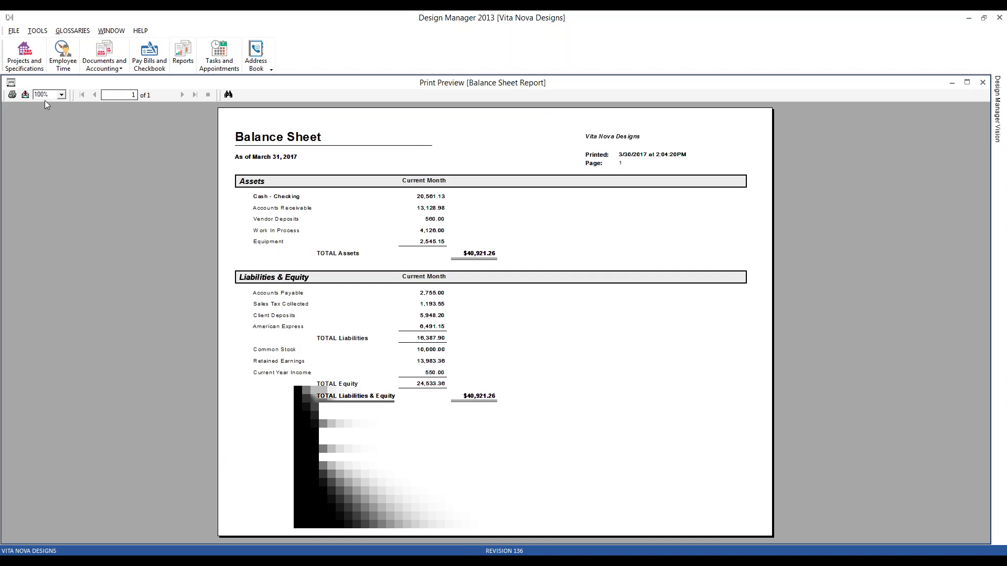
# Step: Enlarge the Balance Sheet preview to 150% to review its assets and liabilities, and minimize it
pyautogui.click(61, 94)
pyautogui.click(53, 142)
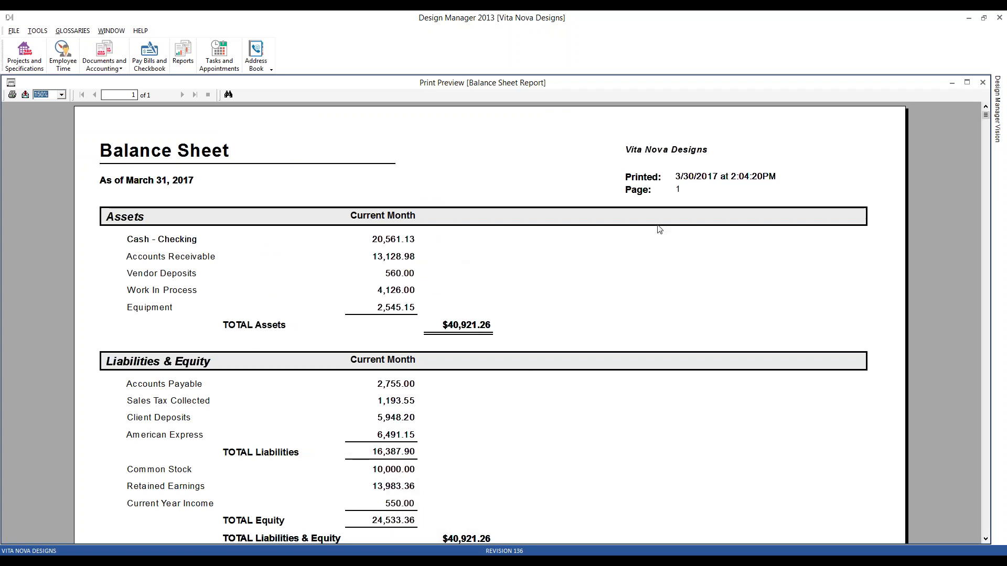
pyautogui.click(952, 82)
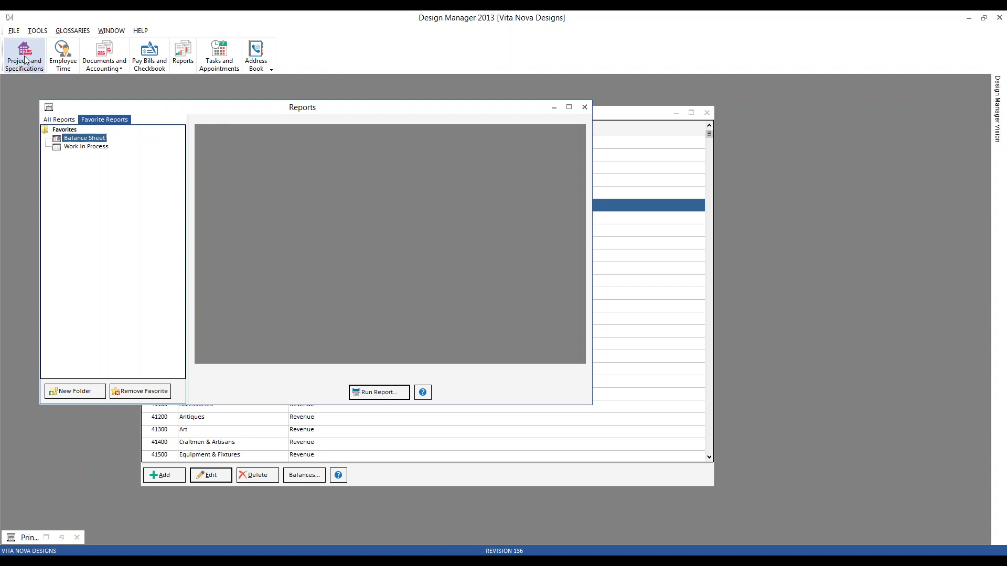
# Step: Check the Work In Process account assignment under the company settings' other accounts, leave without saving and close the reports window
pyautogui.click(14, 32)
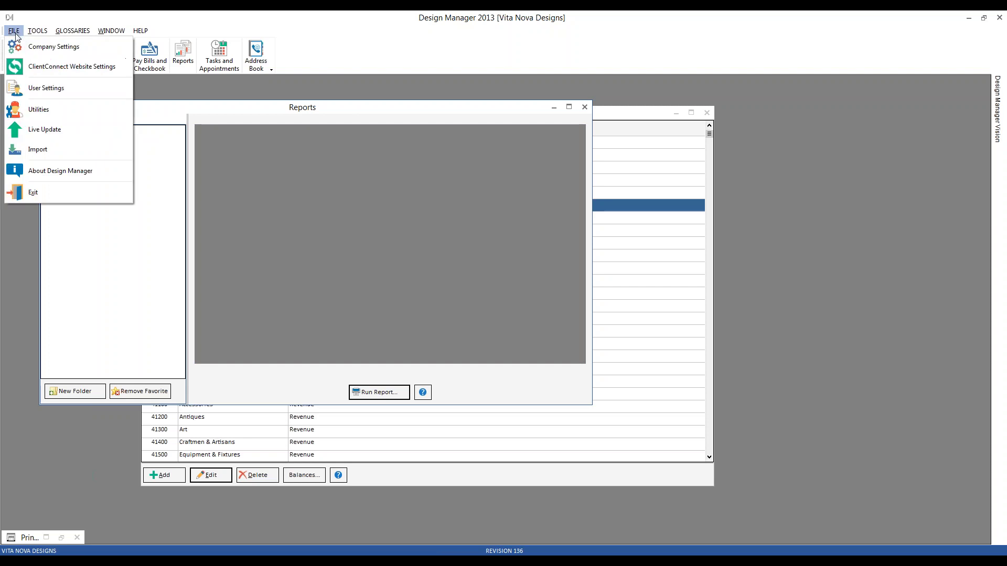
pyautogui.click(46, 55)
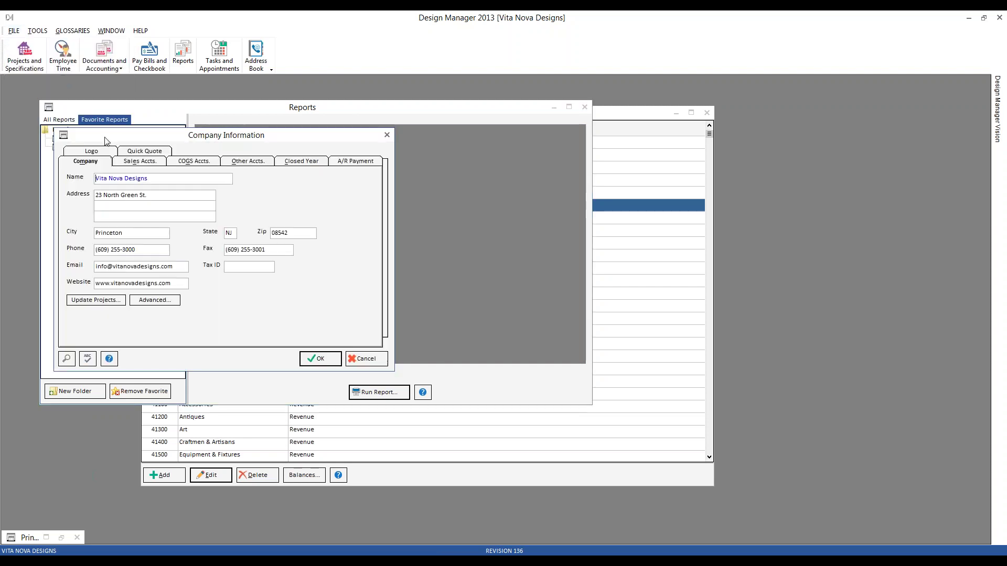
pyautogui.click(252, 165)
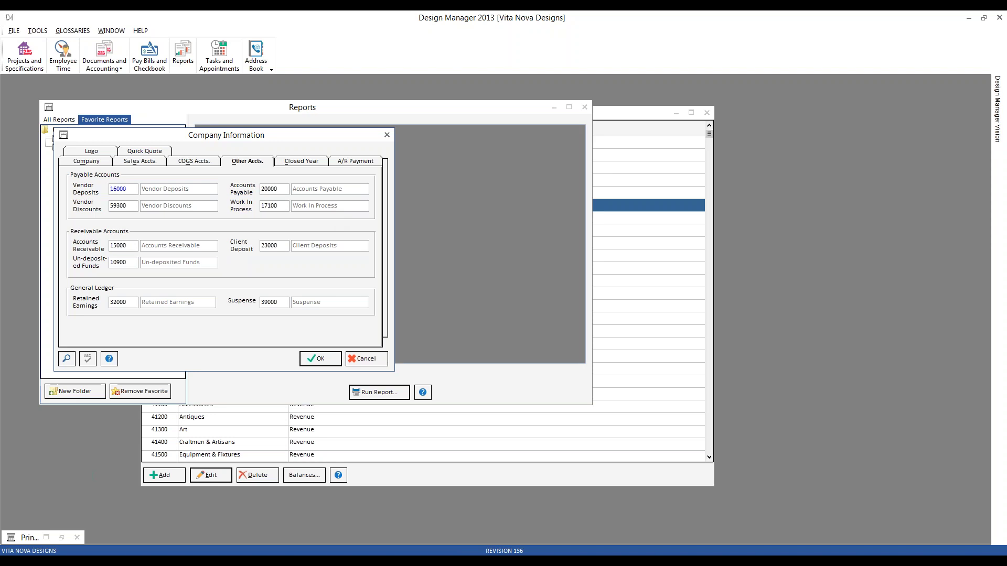
pyautogui.click(381, 359)
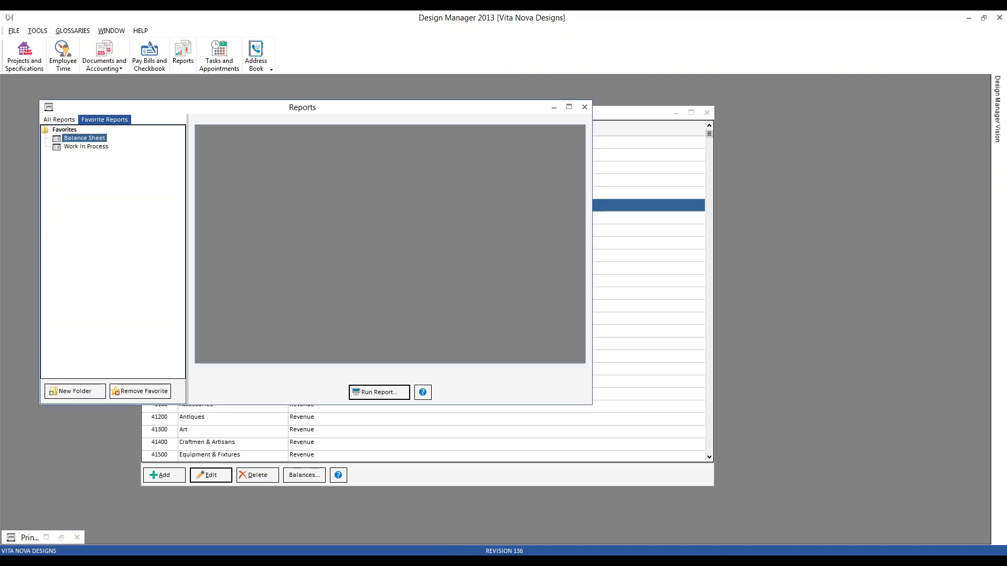
pyautogui.click(584, 107)
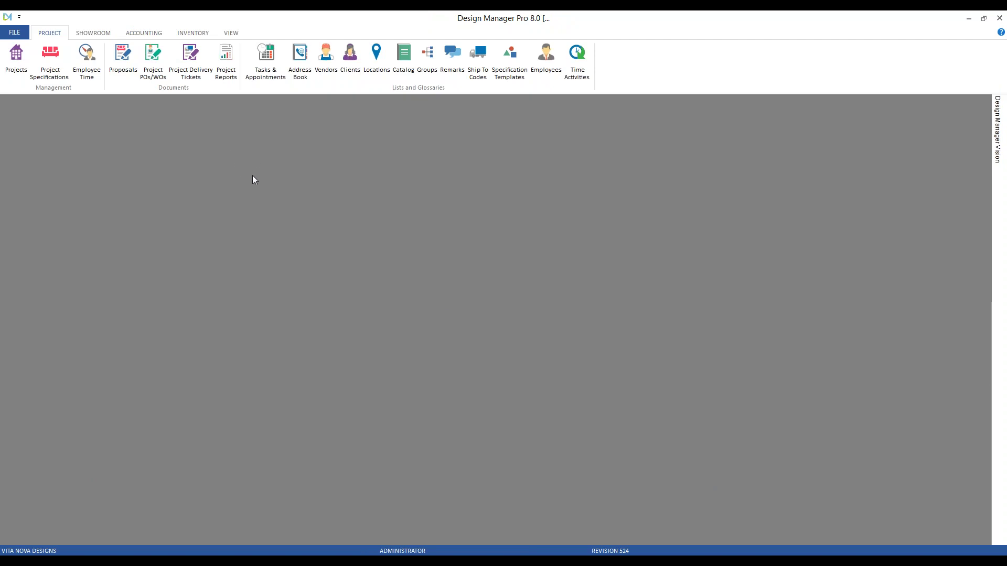
# Step: In Design Manager Pro 8.0, check the Work In Process account assignment in the company information's other accounts and leave without saving
pyautogui.click(14, 32)
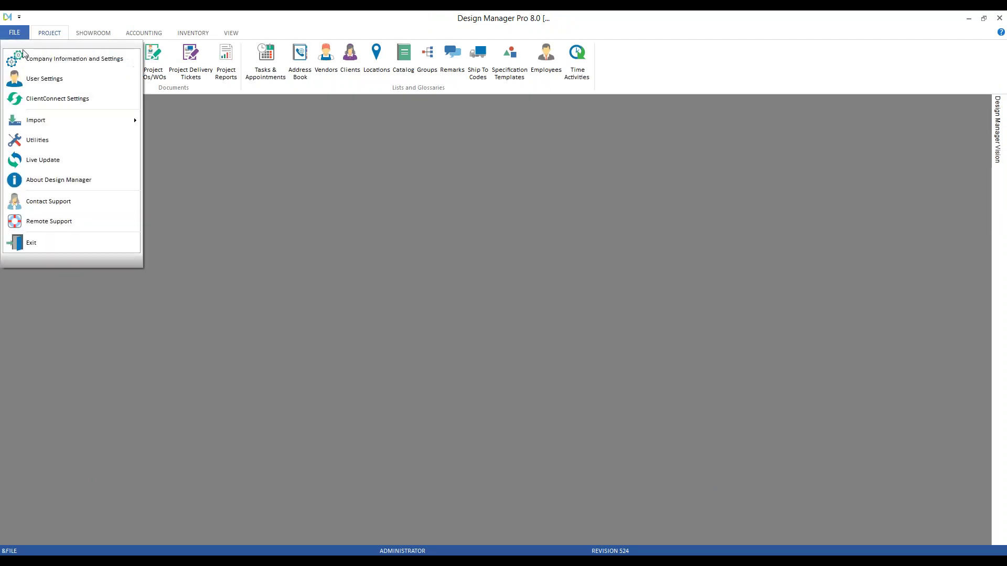
pyautogui.click(64, 60)
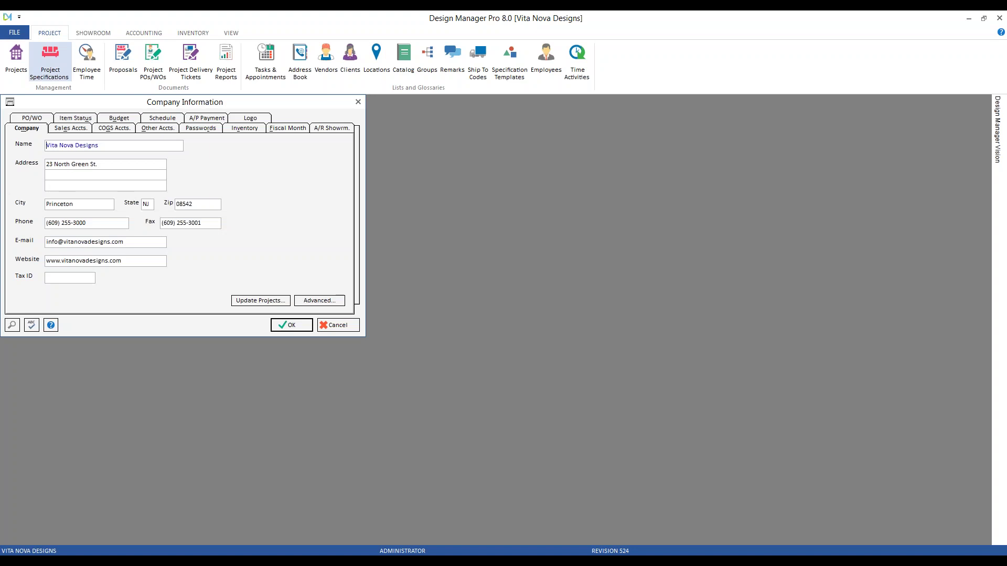
pyautogui.click(159, 128)
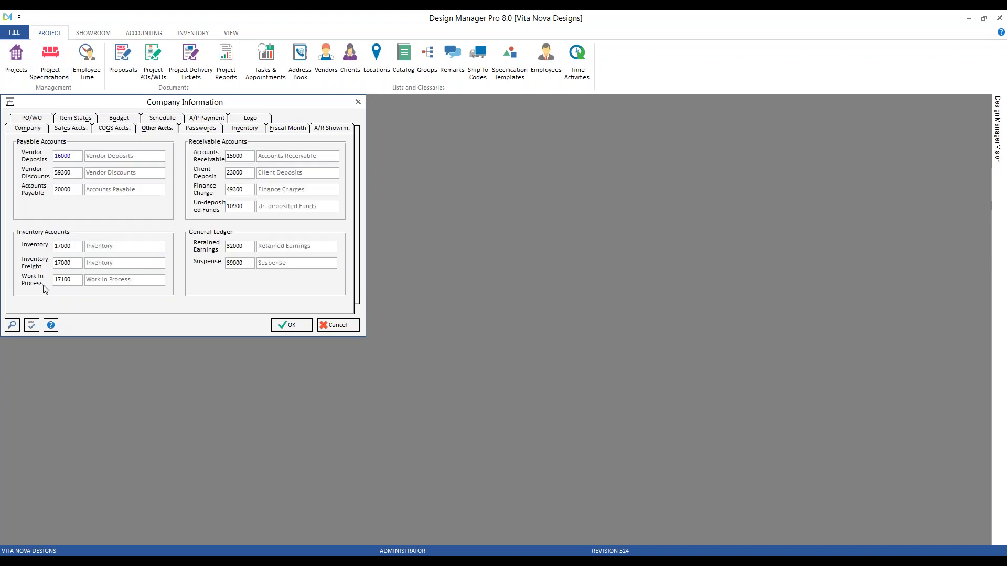
pyautogui.click(350, 324)
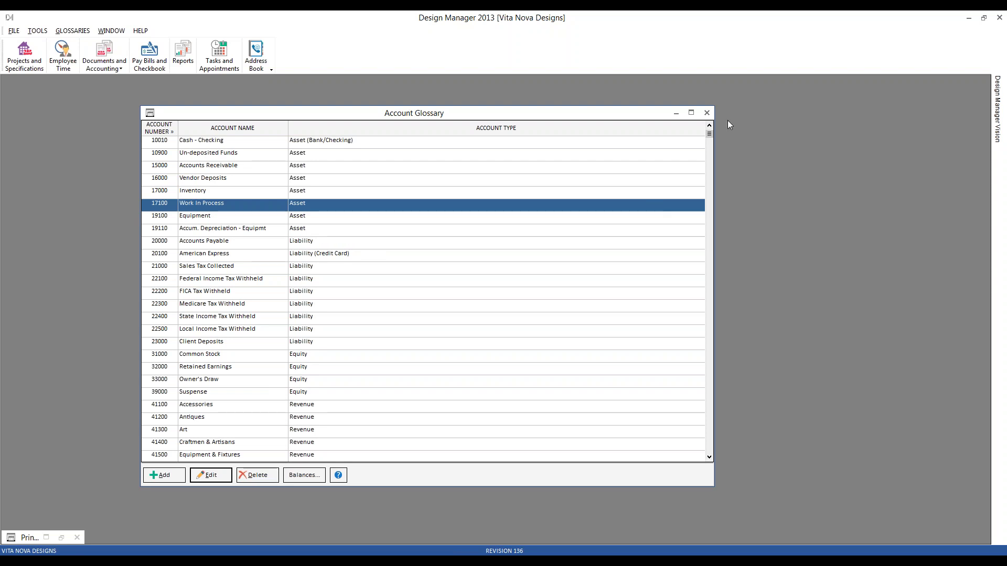
# Step: Close the account glossary in Design Manager 2013 and open the status of purchase order 0002 to Legacy Antiques under project HIL01
pyautogui.click(707, 113)
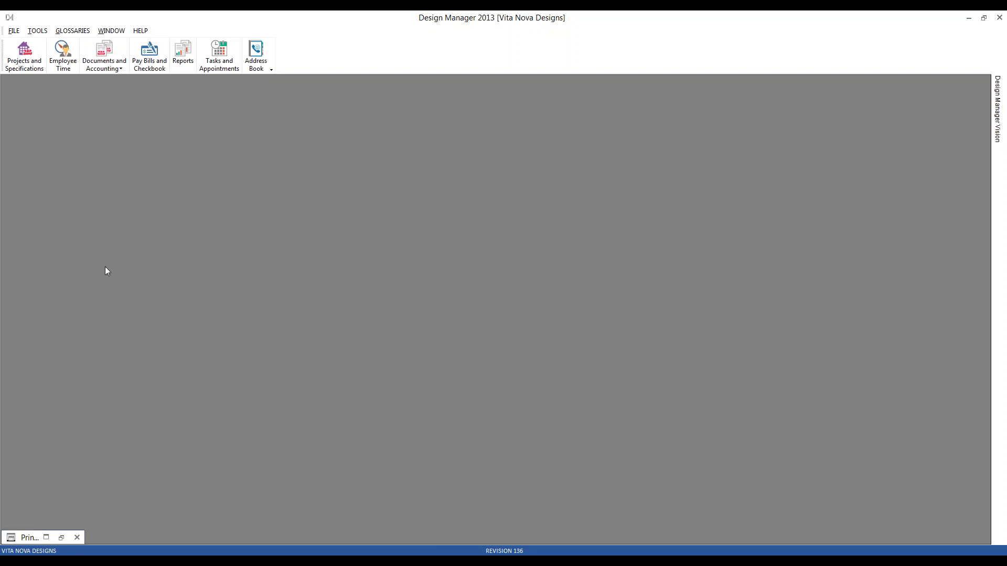
pyautogui.click(104, 55)
pyautogui.moveTo(262, 155); pyautogui.dragTo(268, 134)
pyautogui.click(182, 231)
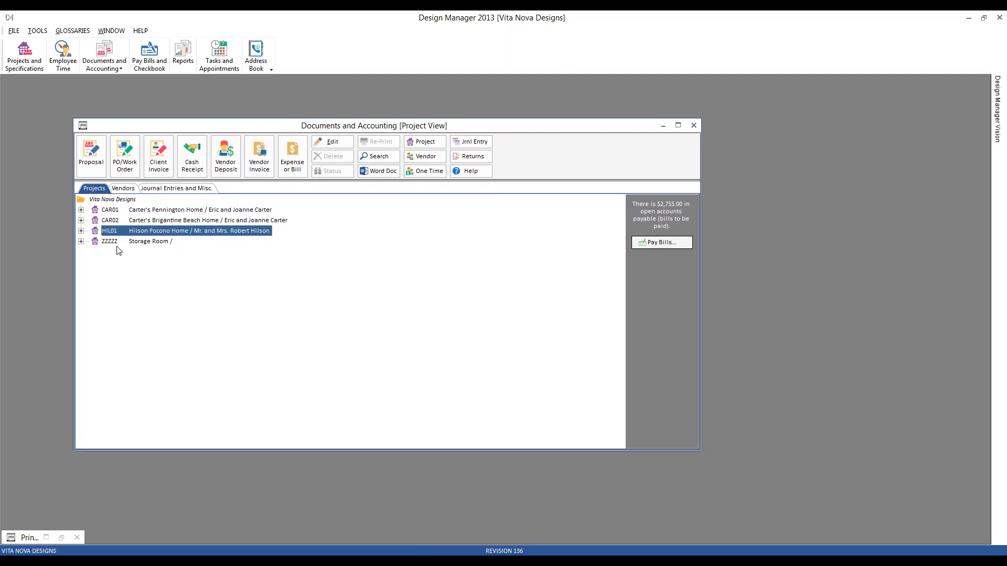
pyautogui.click(80, 231)
pyautogui.click(95, 252)
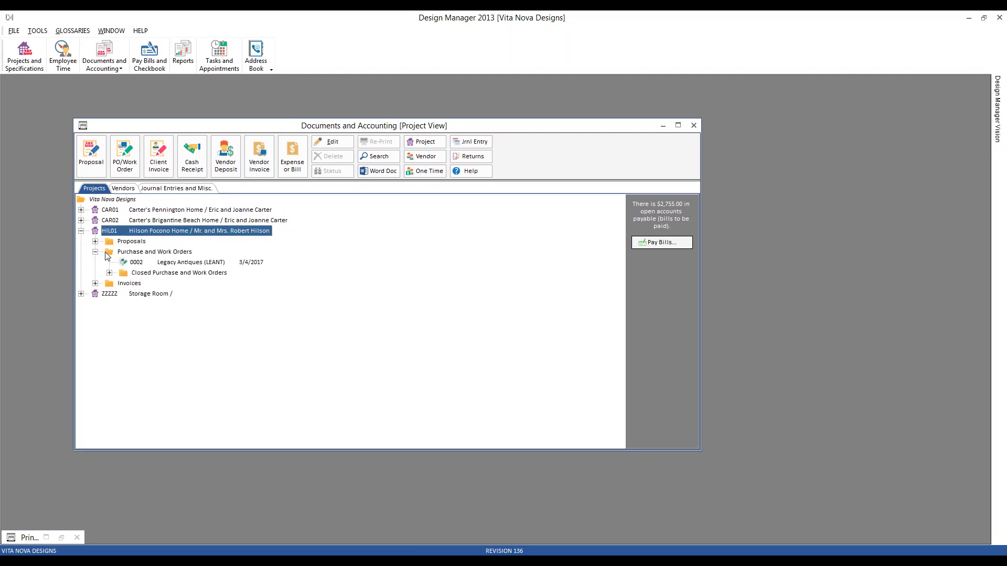
pyautogui.click(183, 262)
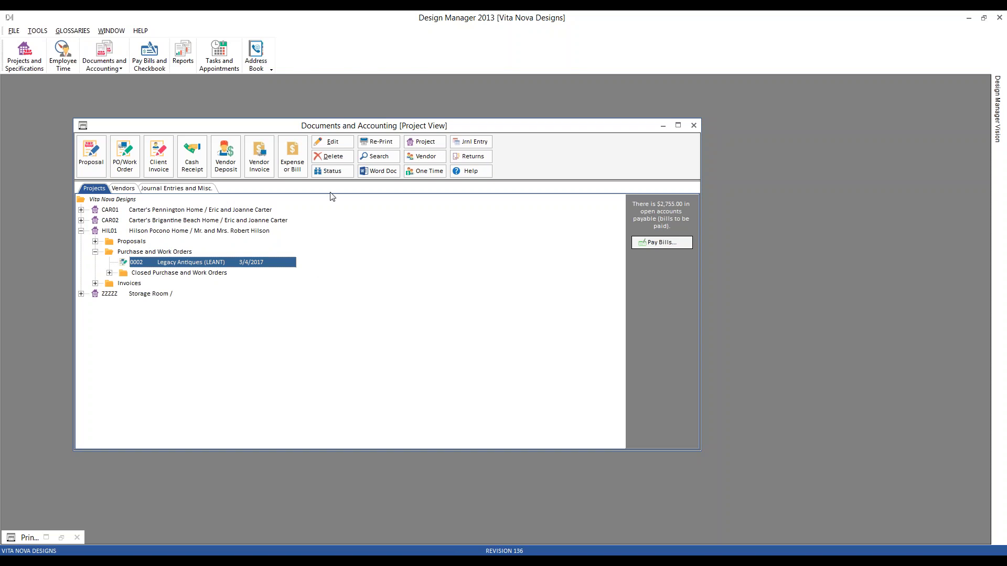
pyautogui.click(332, 171)
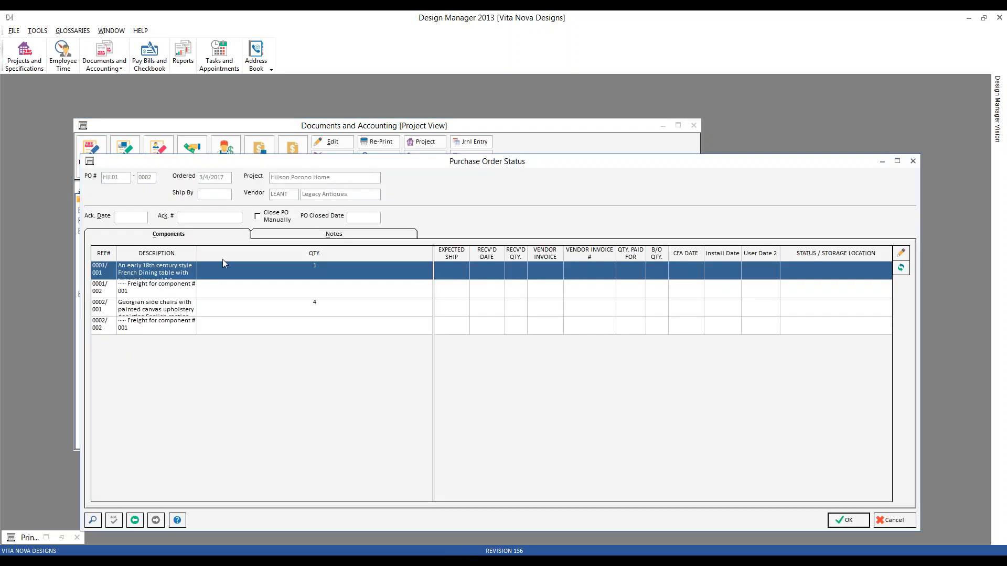
# Step: Widen the description column and examine the vendor invoice date and number fields for each purchase order component
pyautogui.moveTo(198, 253); pyautogui.dragTo(244, 254)
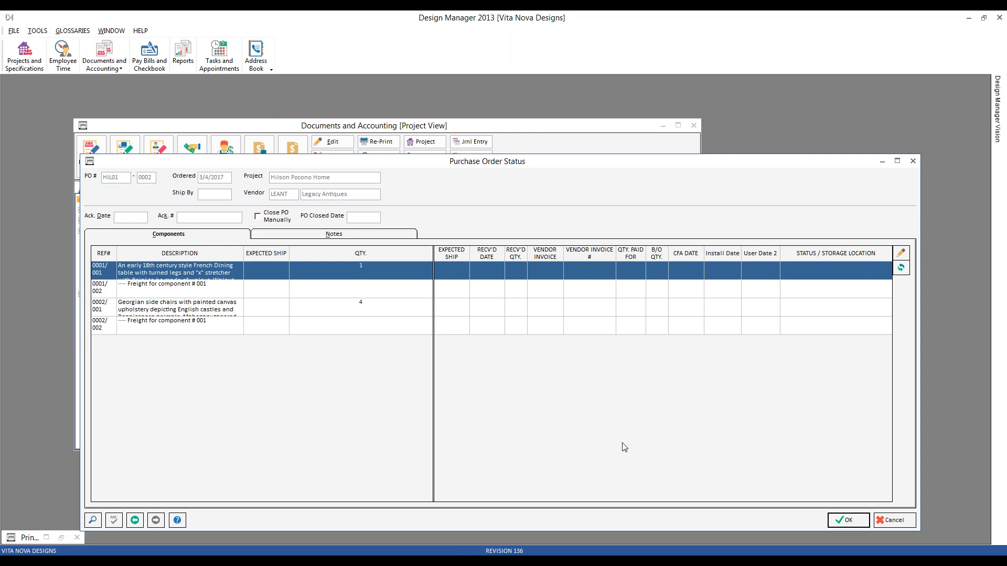
pyautogui.click(551, 291)
pyautogui.click(551, 314)
pyautogui.click(544, 328)
pyautogui.click(596, 275)
pyautogui.click(595, 288)
pyautogui.click(596, 307)
pyautogui.click(595, 328)
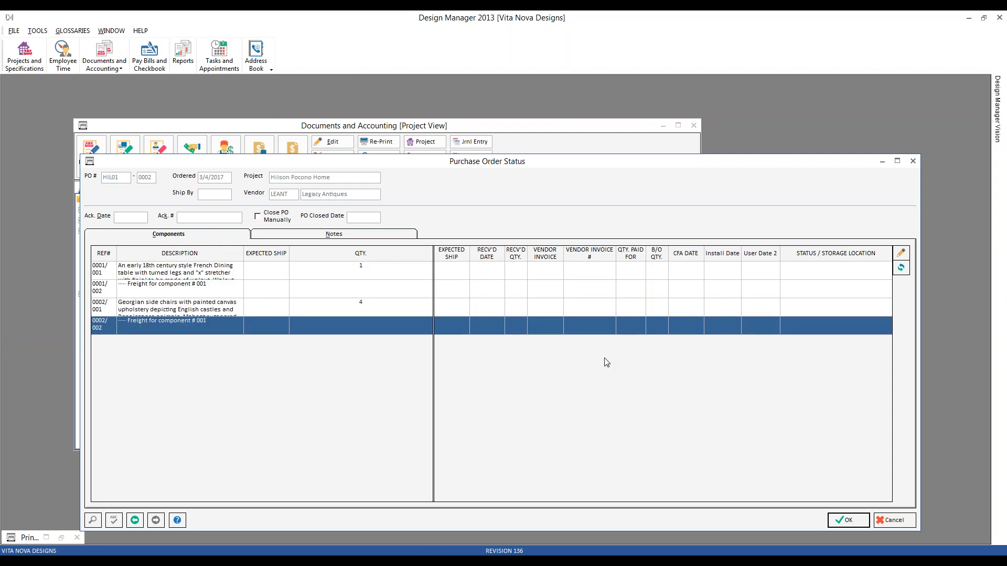
# Step: Open the first component's order status details to inspect the vendor invoice and actual cost fields, and close the purchase order status without saving
pyautogui.click(581, 274)
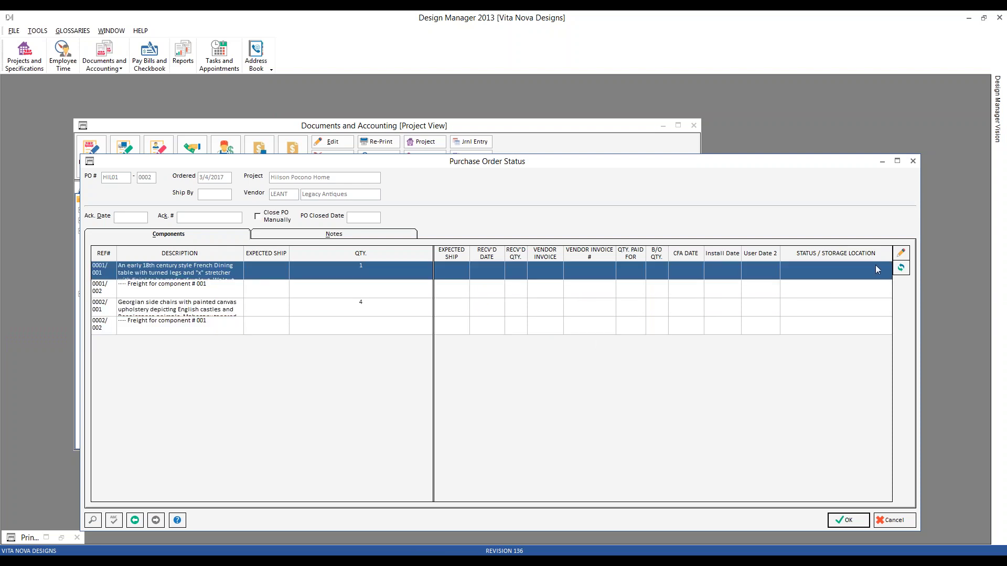
pyautogui.click(902, 254)
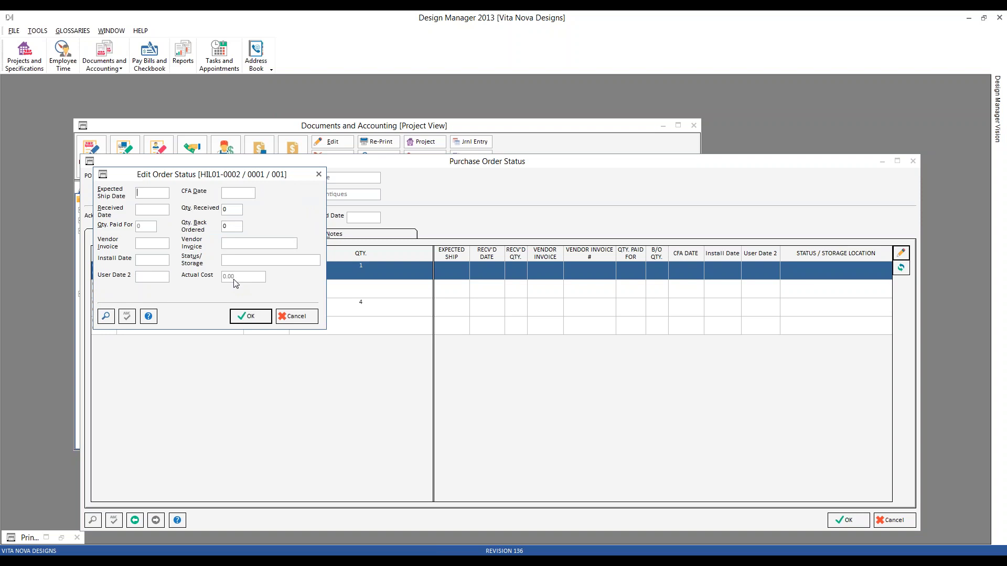
pyautogui.click(297, 316)
pyautogui.click(894, 519)
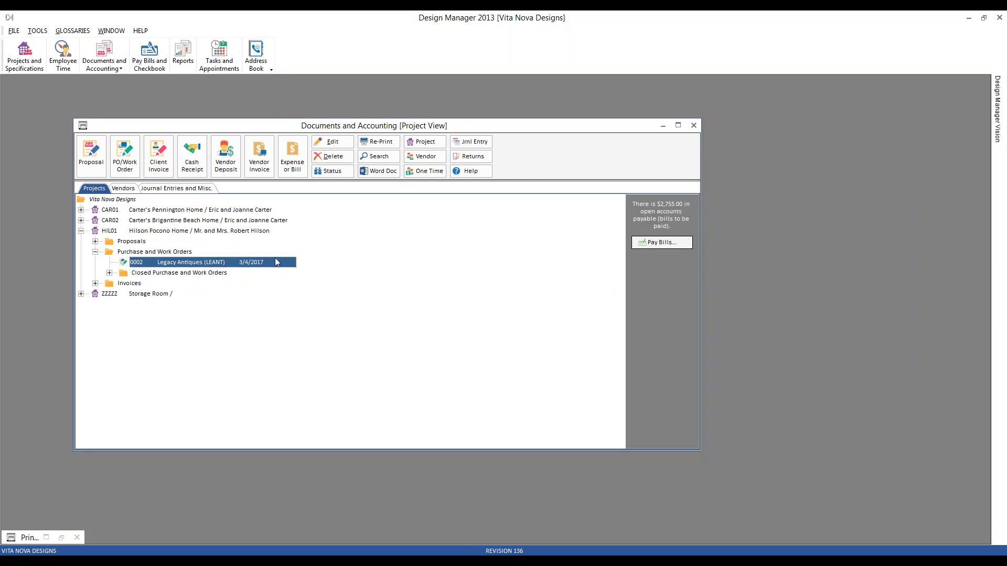
pyautogui.click(259, 158)
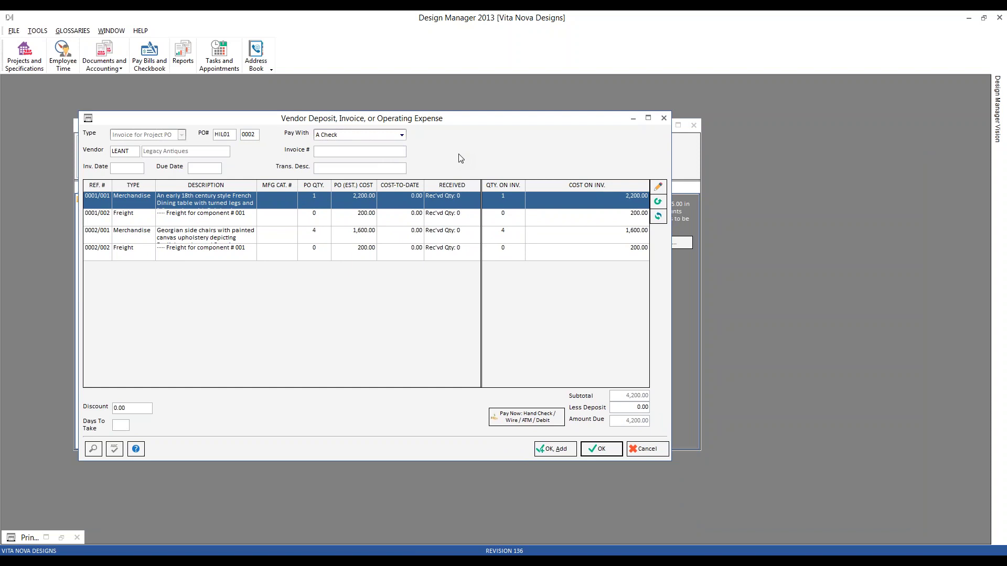
pyautogui.write('56')
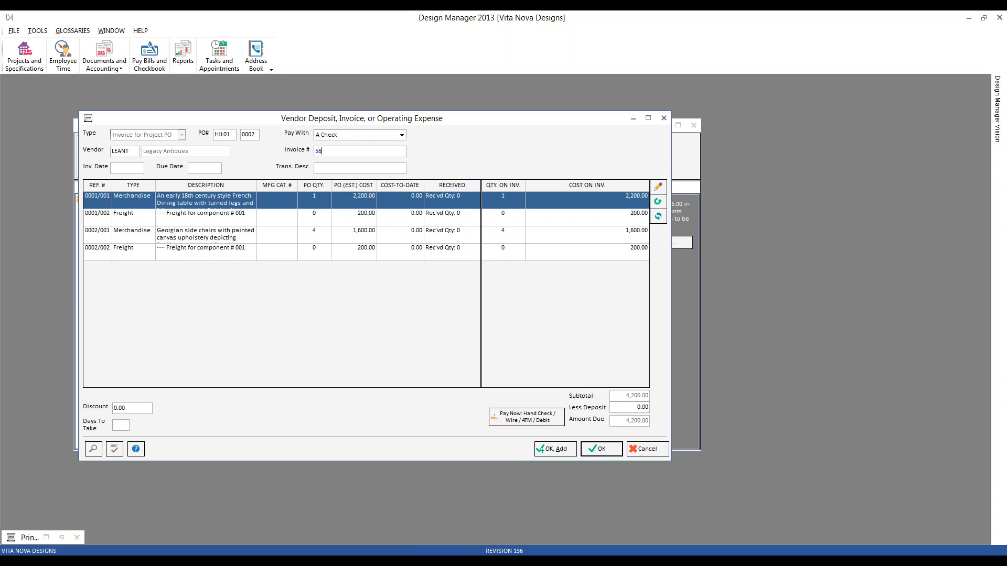
pyautogui.write('895689-59686')
pyautogui.press('Tab')
pyautogui.press('Return')
pyautogui.write('cost will go to WIP')
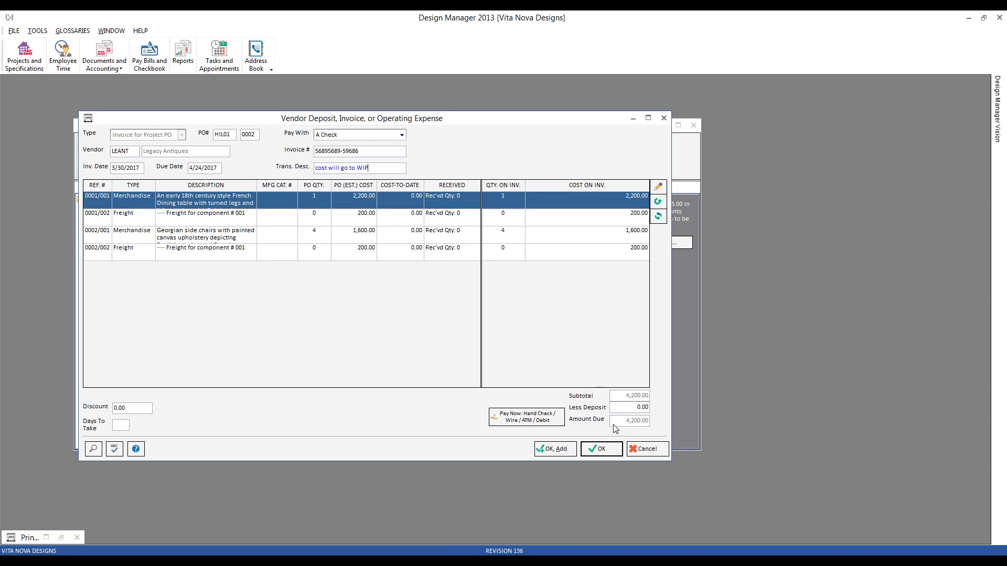
pyautogui.click(601, 450)
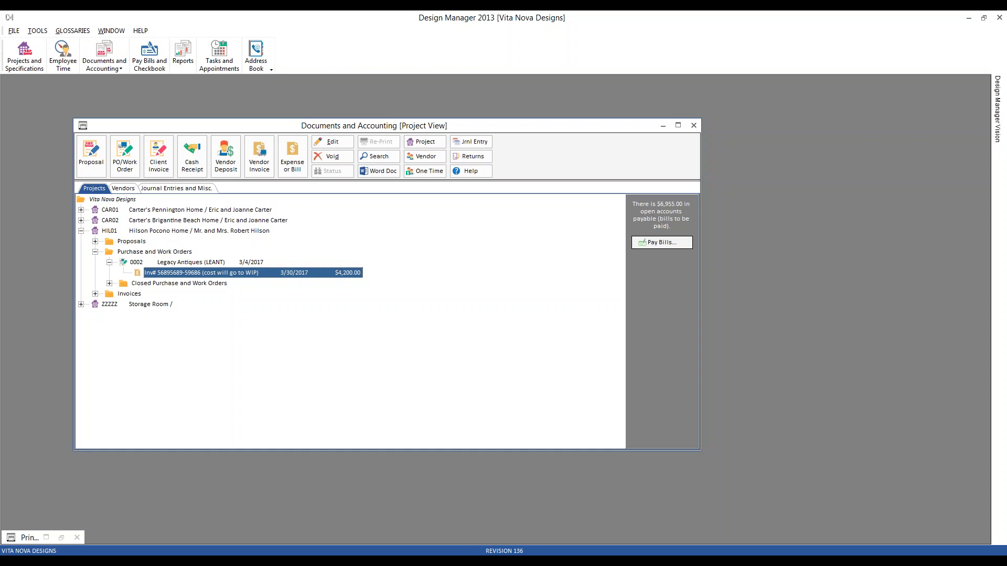
# Step: Run the favorite Balance Sheet report on screen and view it at 150% to check the Work In Process amount
pyautogui.click(183, 58)
pyautogui.click(198, 226)
pyautogui.doubleClick(191, 245)
pyautogui.click(290, 260)
pyautogui.click(356, 347)
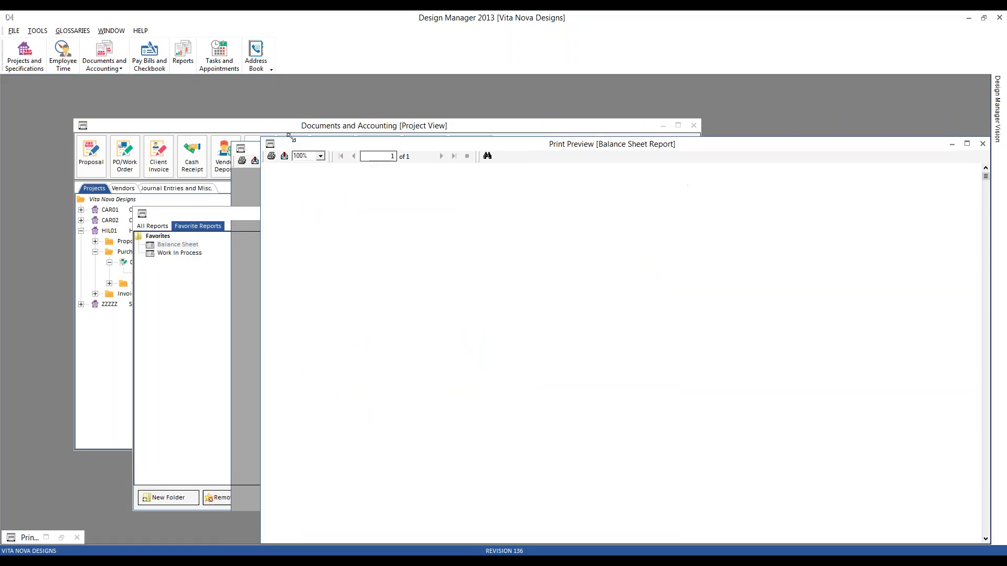
pyautogui.click(405, 132)
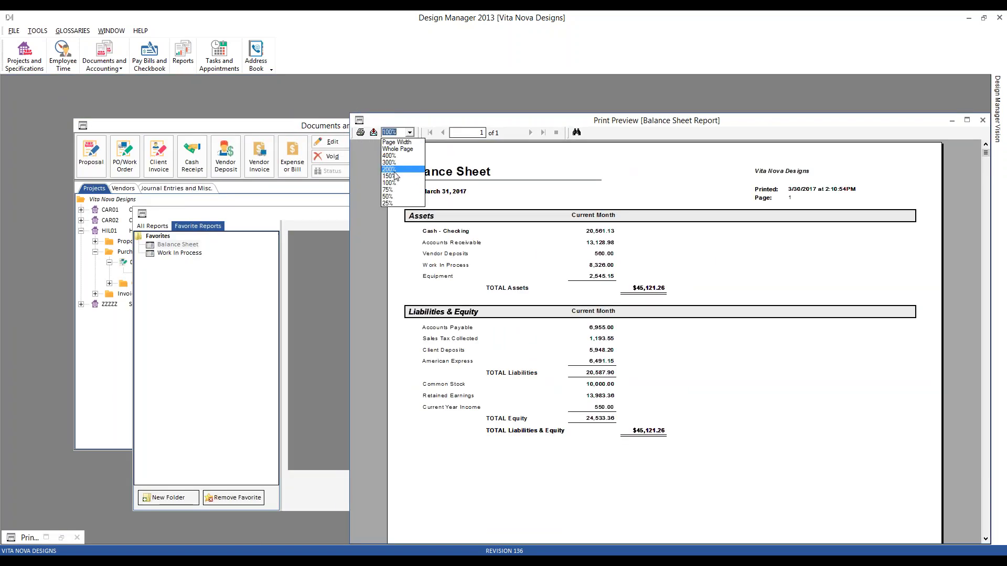
pyautogui.click(394, 176)
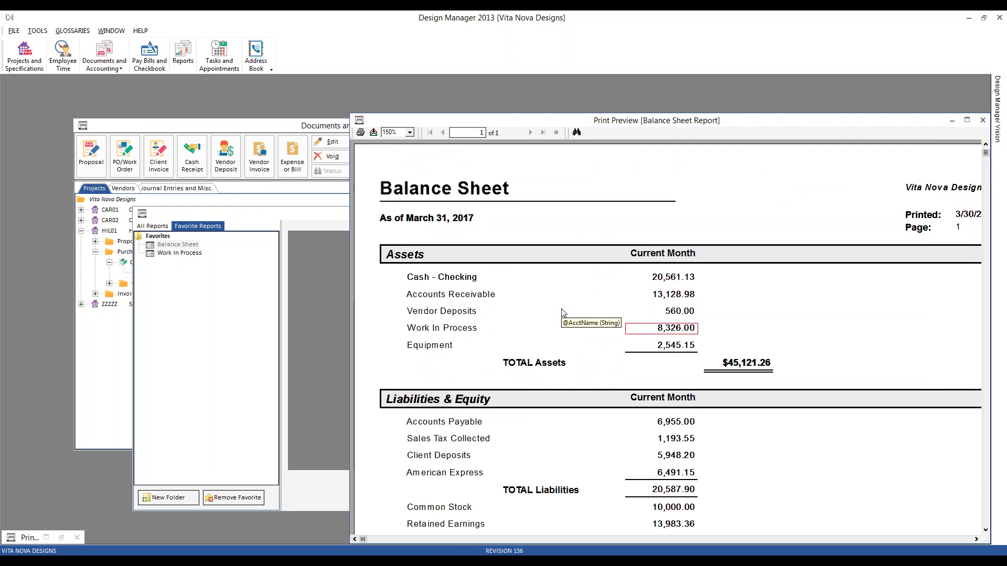
# Step: Compare the Work In Process amount with the earlier minimized Balance Sheet, close the earlier one and minimize the new one
pyautogui.click(62, 536)
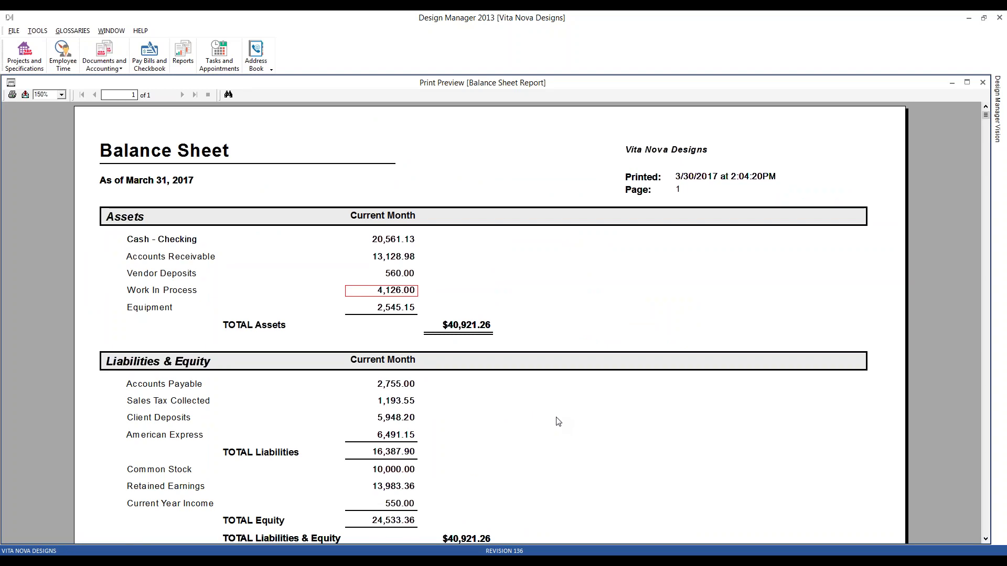
pyautogui.click(983, 82)
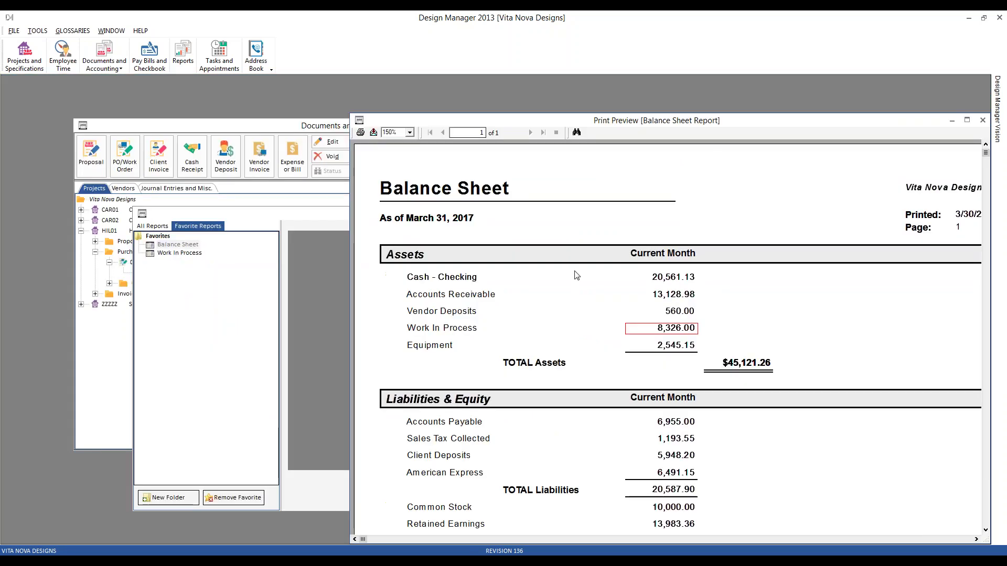
pyautogui.moveTo(579, 124); pyautogui.dragTo(517, 117)
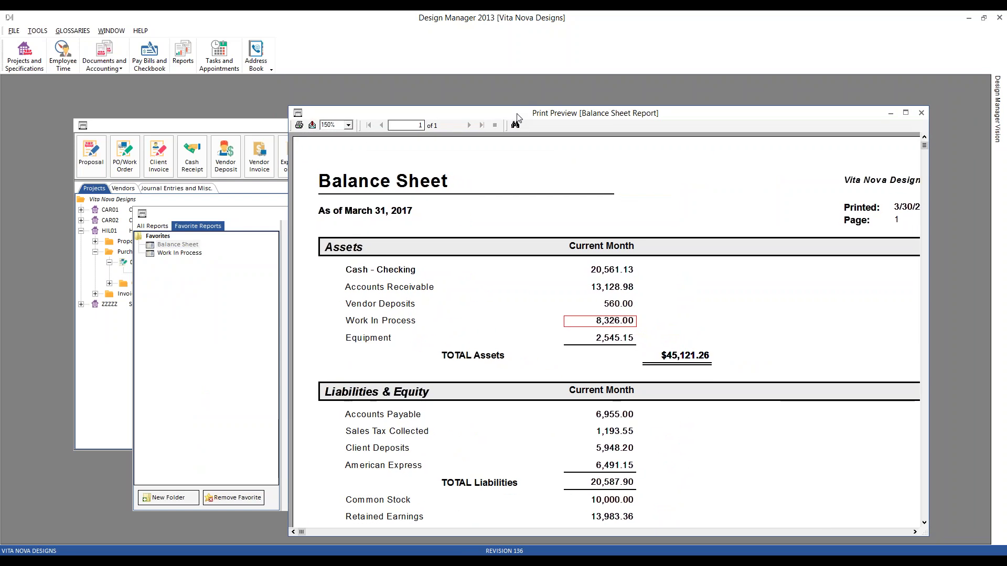
pyautogui.click(893, 113)
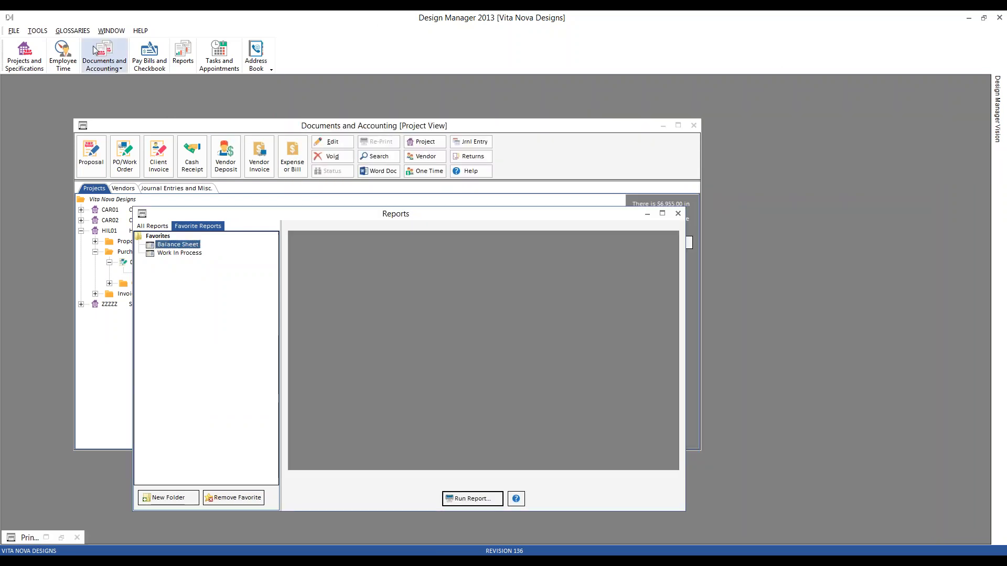
# Step: Check the monthly balances of the Work In Process account in the account glossary, and close the glossary and reports windows
pyautogui.click(72, 31)
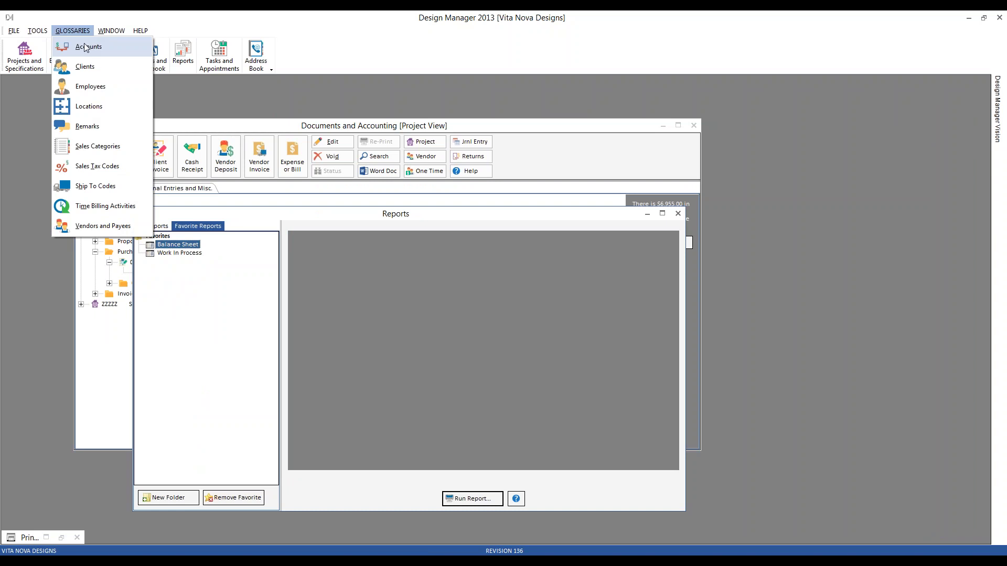
pyautogui.click(86, 48)
pyautogui.click(82, 190)
pyautogui.click(178, 458)
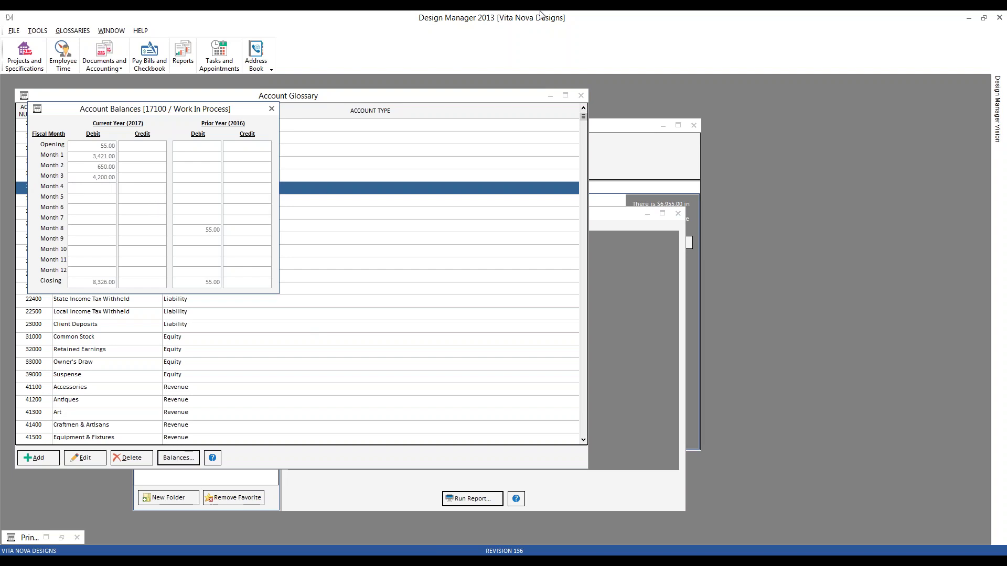
pyautogui.click(271, 109)
pyautogui.click(580, 95)
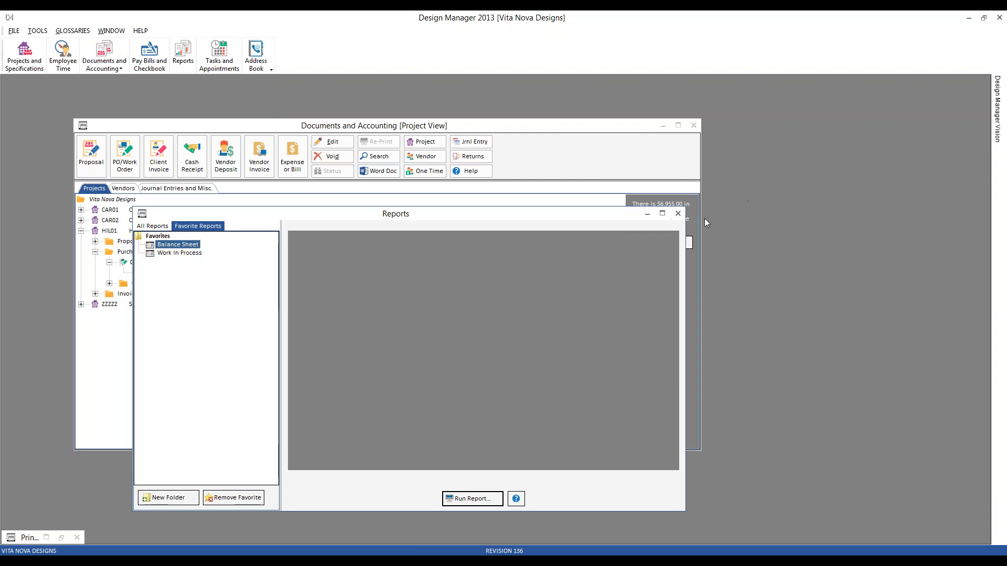
pyautogui.click(679, 214)
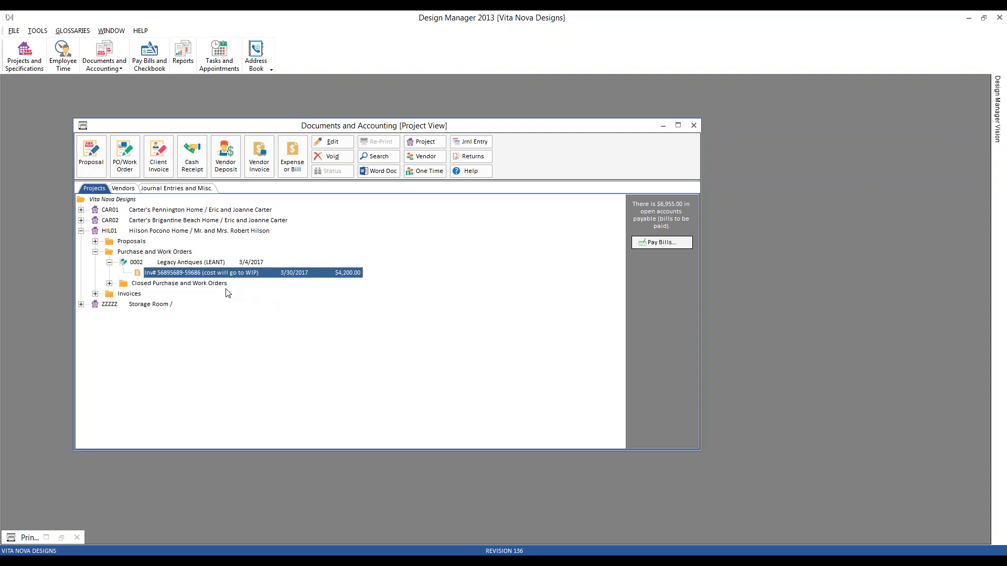
# Step: Start a new client invoice for project HIL01, sort the items by reference number and tag items 0001 and 0002
pyautogui.click(121, 295)
pyautogui.click(159, 155)
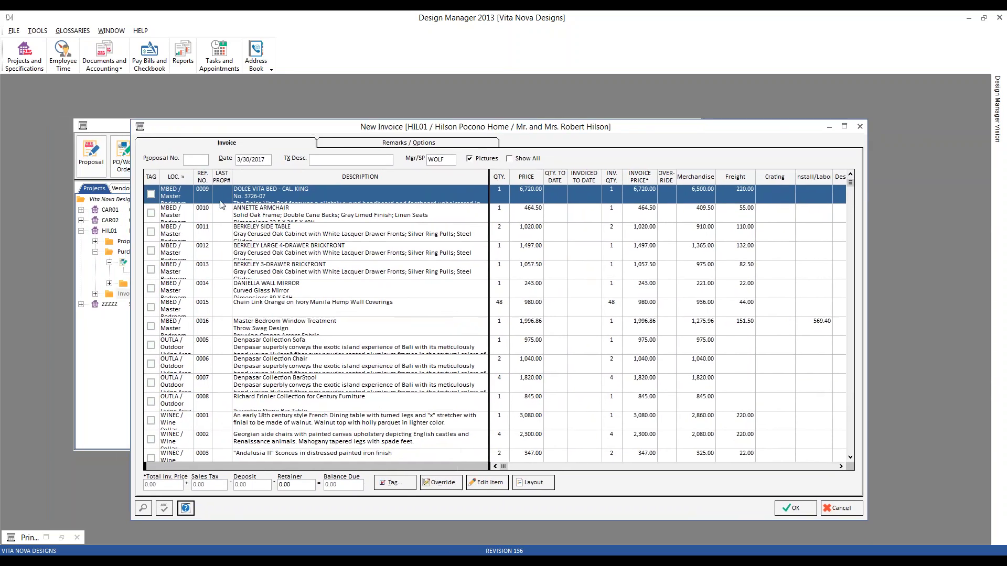
pyautogui.click(204, 180)
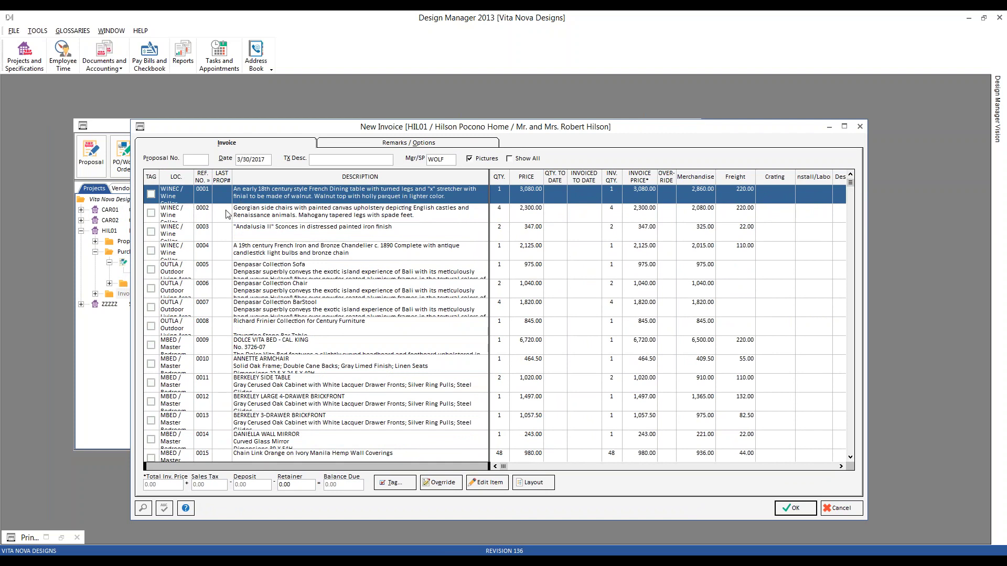
pyautogui.click(276, 216)
pyautogui.click(151, 194)
pyautogui.click(151, 213)
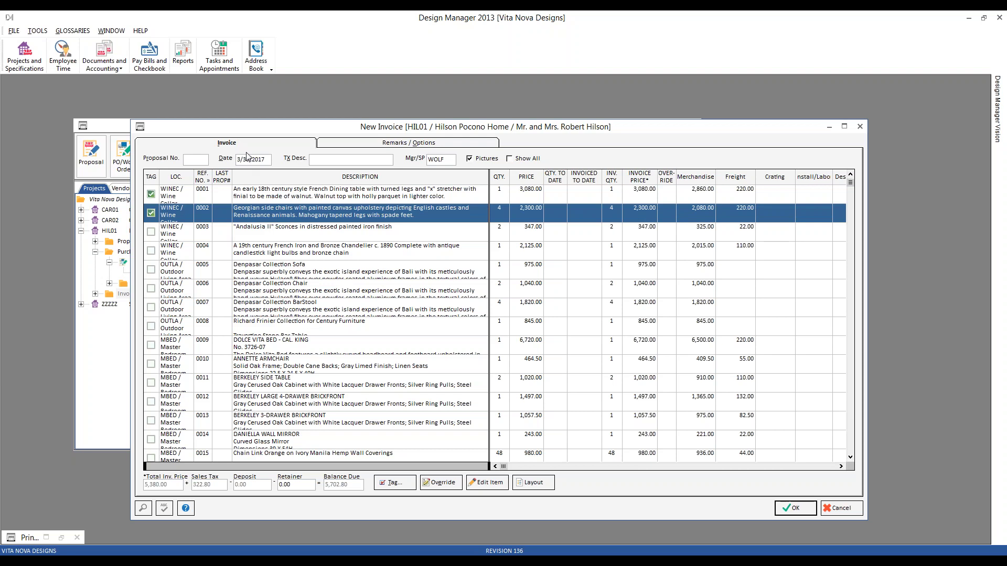
# Step: Describe the client invoice as "cost will leave WIP", save it, preview it in the Modern style and close the preview
pyautogui.click(333, 163)
pyautogui.write('cost will leave WIP')
pyautogui.click(795, 508)
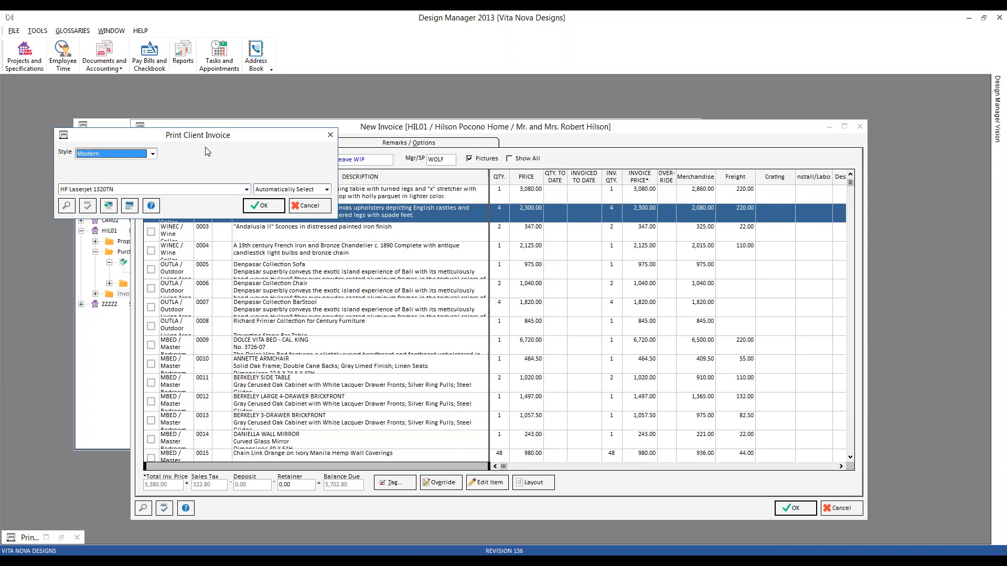
pyautogui.click(264, 206)
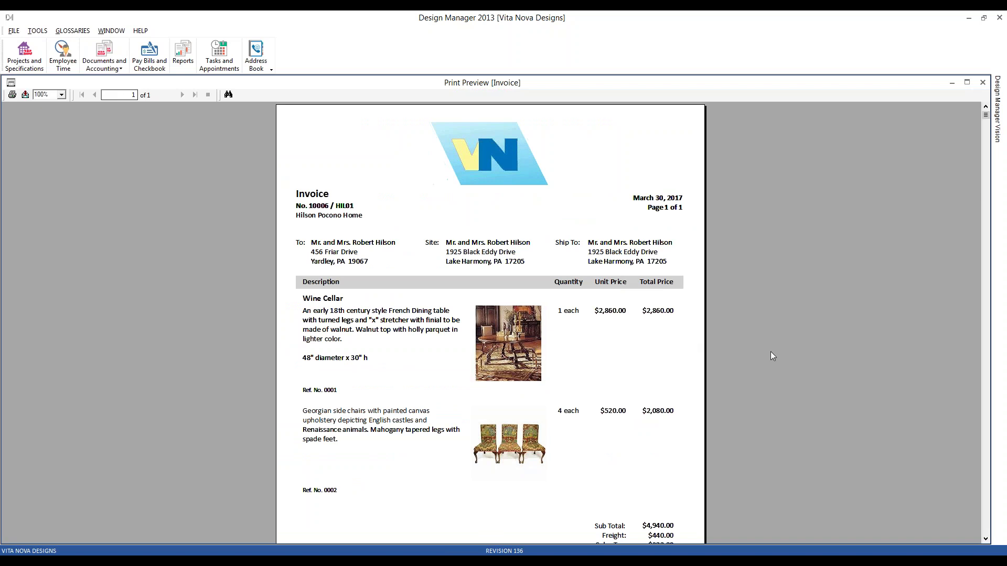
pyautogui.scroll(-2, 770, 352)
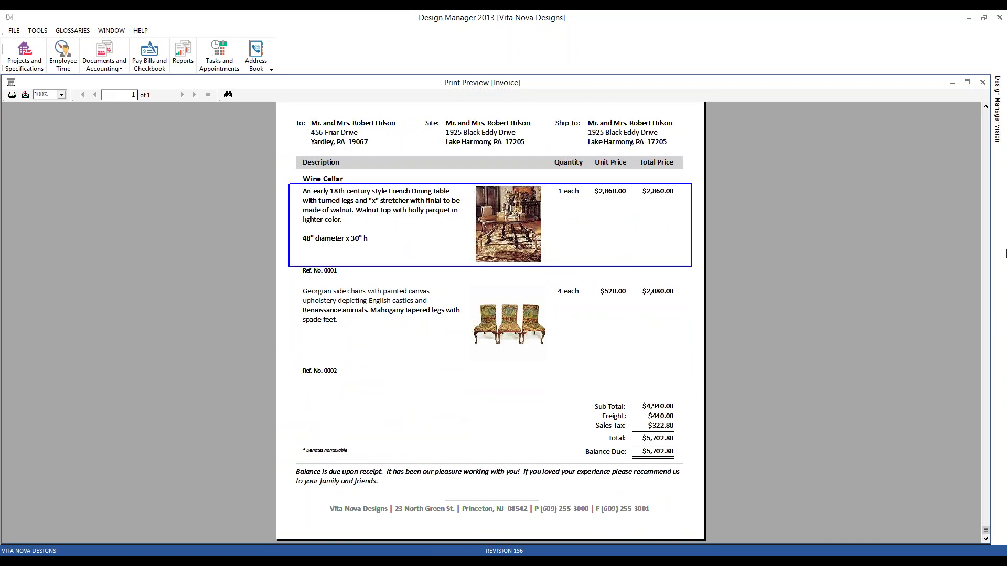
pyautogui.click(983, 82)
pyautogui.click(525, 318)
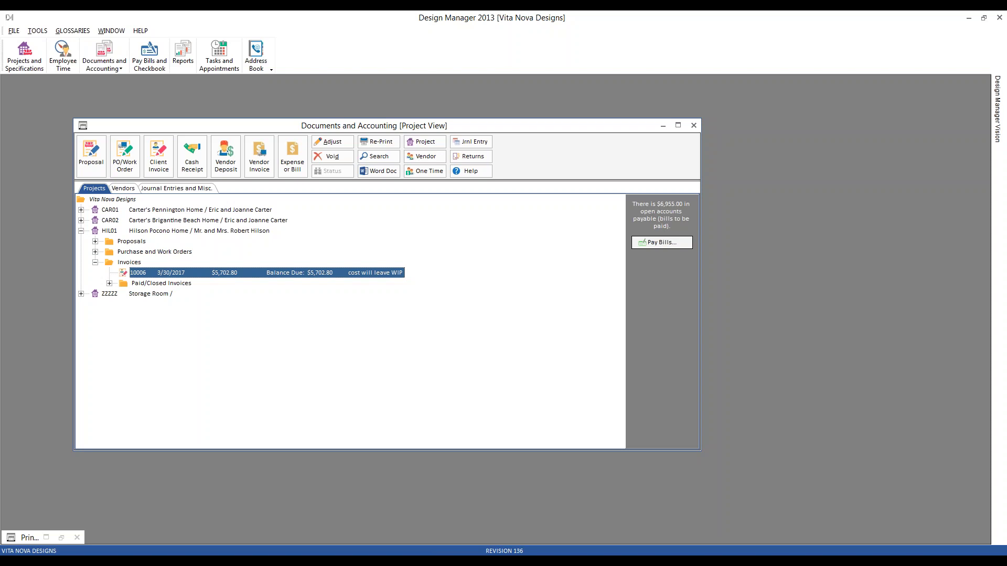
# Step: Run the favorite Balance Sheet report again after client invoicing and view its Work In Process amount at 150%
pyautogui.click(182, 59)
pyautogui.click(152, 173)
pyautogui.click(132, 193)
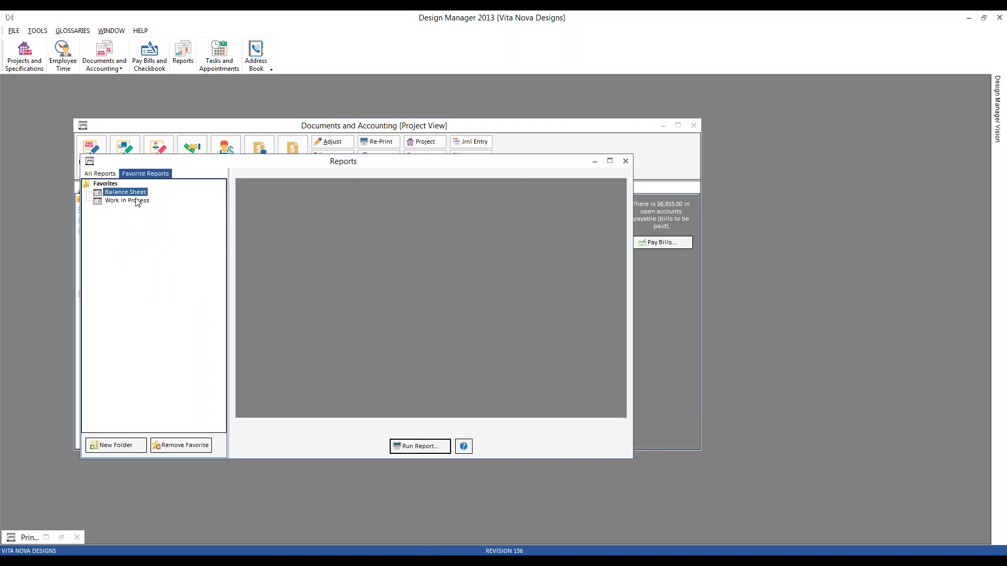
pyautogui.doubleClick(132, 192)
pyautogui.click(238, 207)
pyautogui.click(295, 296)
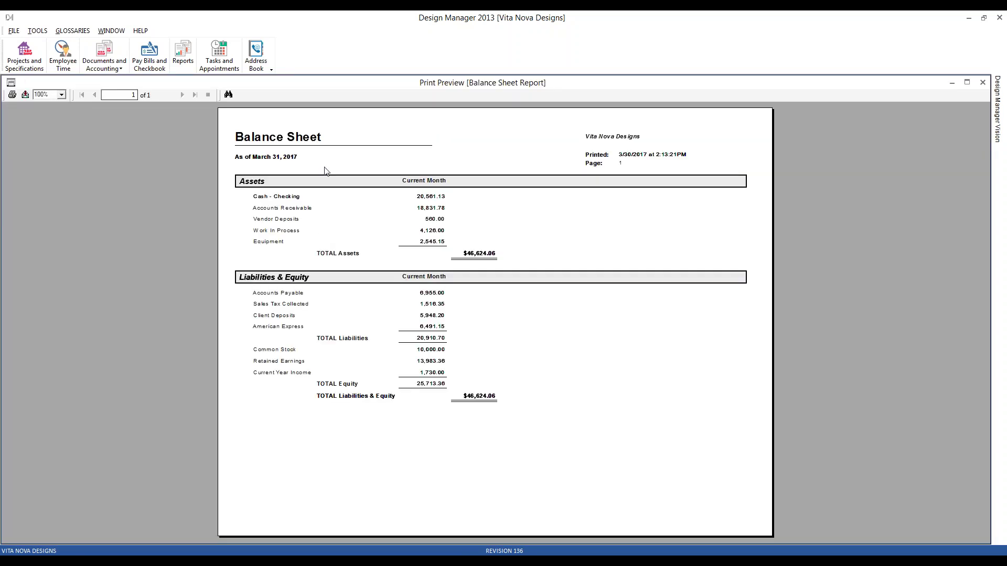
pyautogui.click(61, 96)
pyautogui.click(55, 139)
pyautogui.click(407, 292)
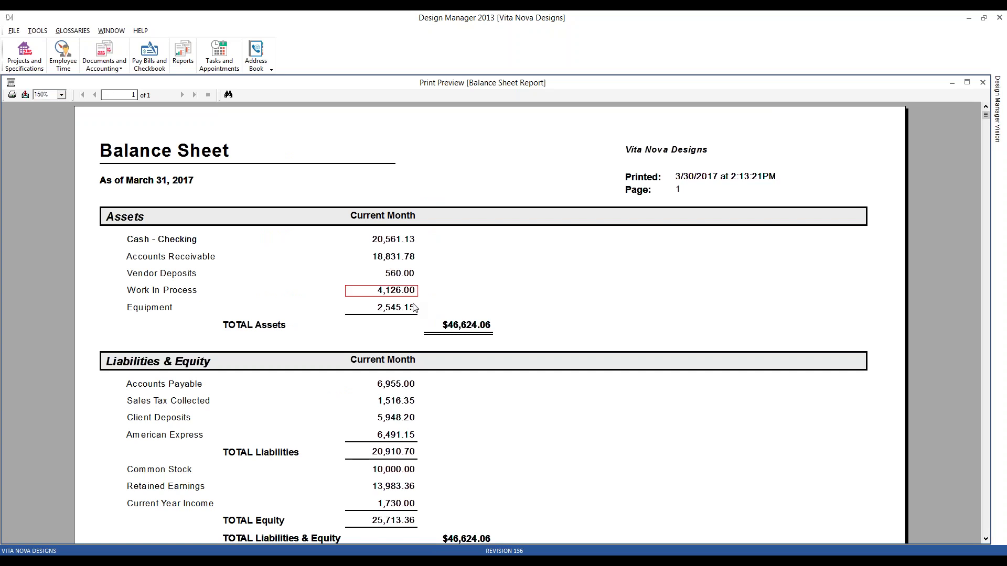
# Step: Reduce the new Balance Sheet to a smaller window, compare it with the minimized pre-invoice one and close the older report
pyautogui.doubleClick(8, 78)
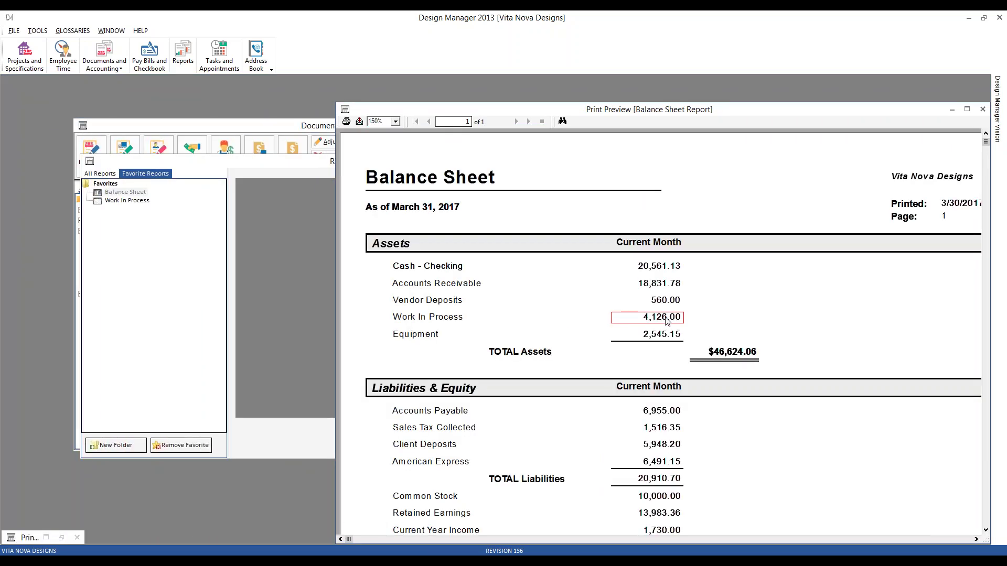
pyautogui.click(61, 538)
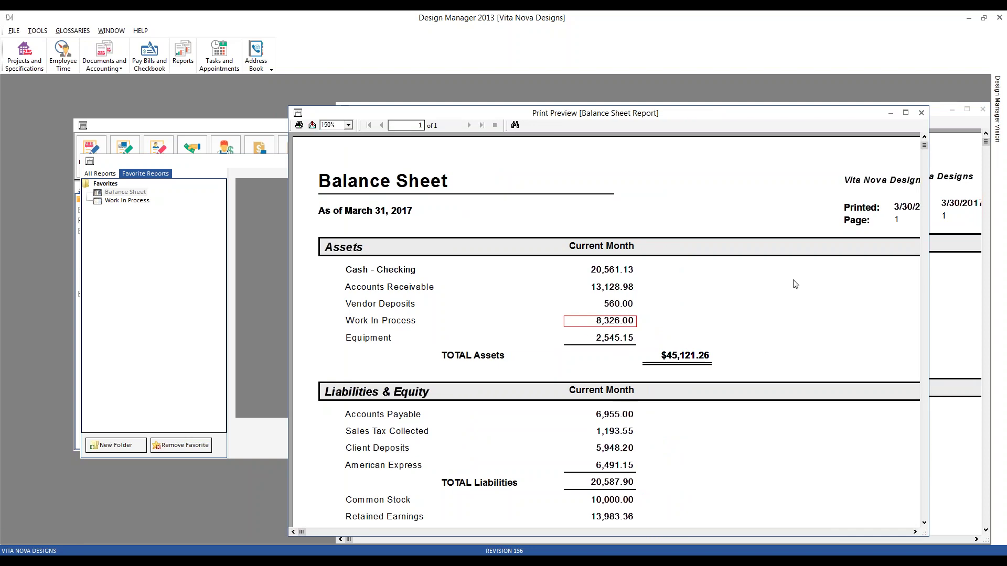
pyautogui.click(921, 113)
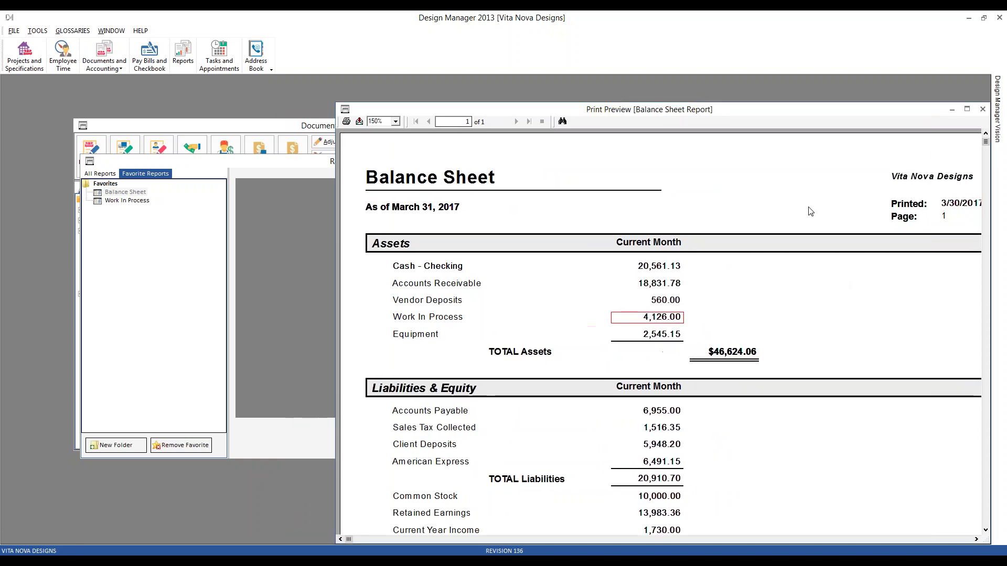
# Step: Recheck the Work In Process account's monthly balances following the client invoice, and close the account glossary
pyautogui.click(73, 30)
pyautogui.click(76, 47)
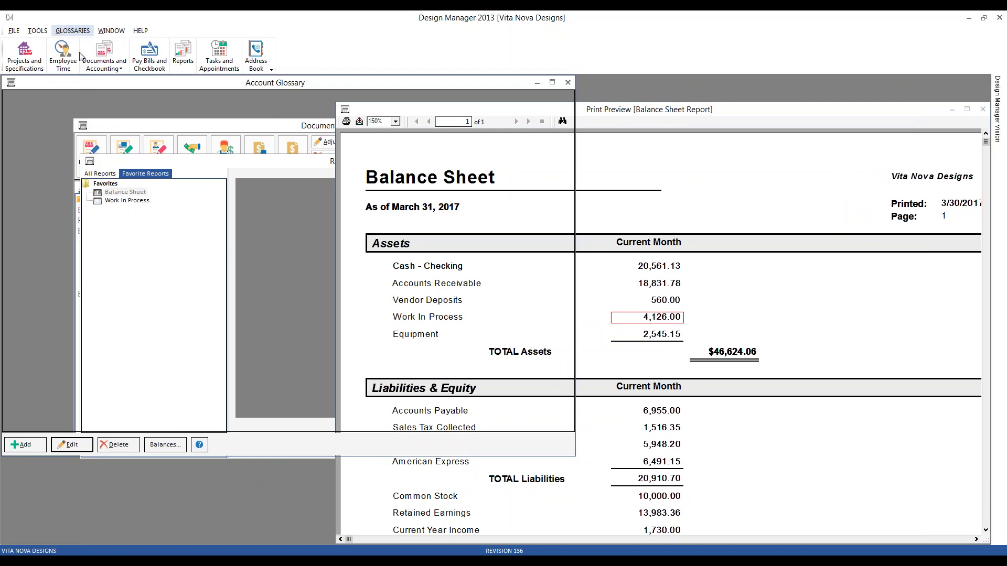
pyautogui.click(83, 173)
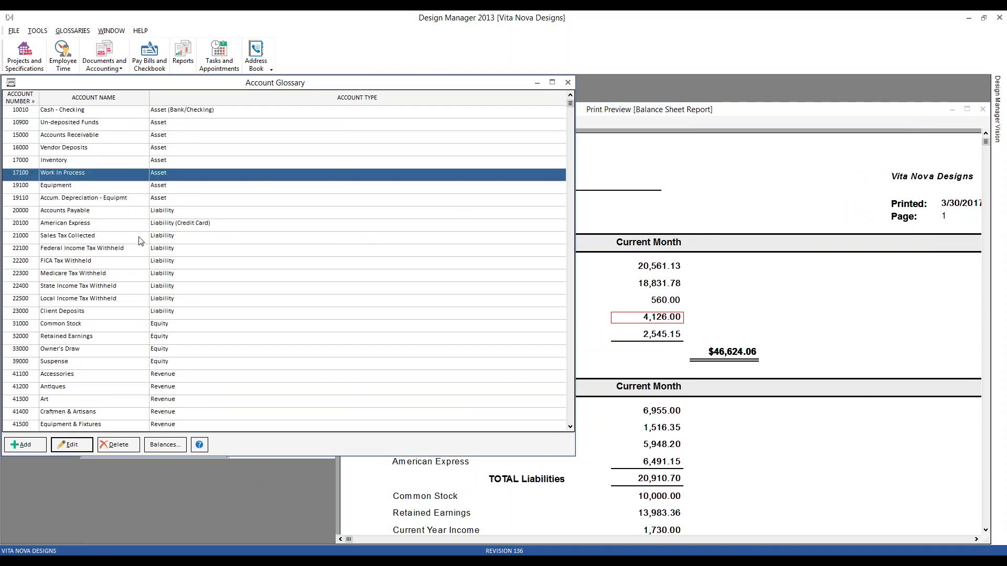
pyautogui.click(179, 445)
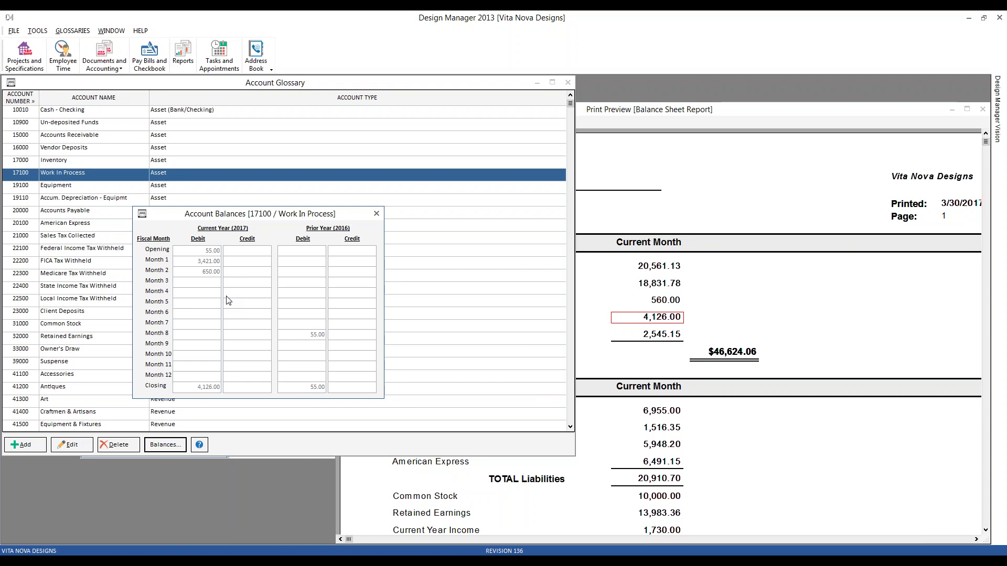
pyautogui.click(377, 214)
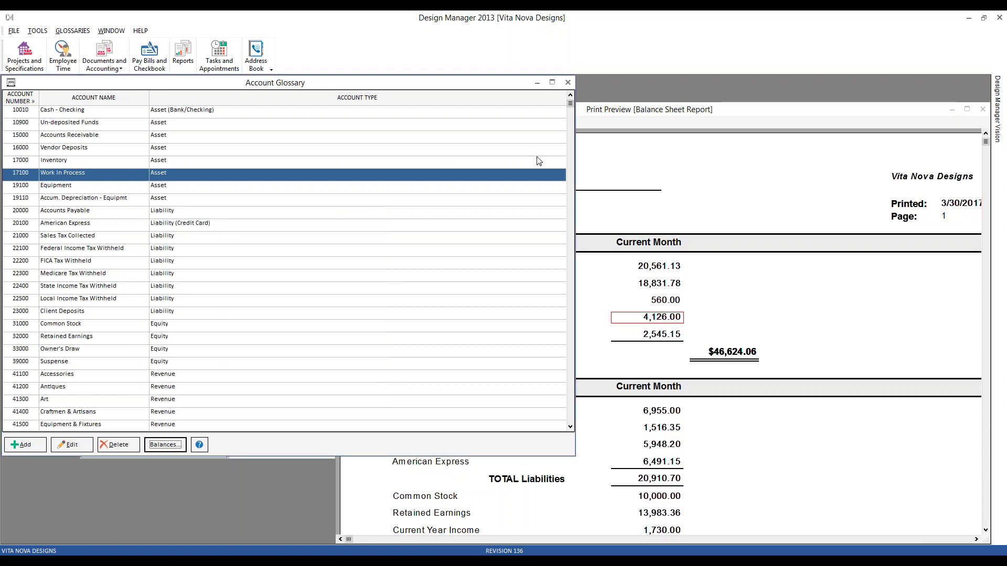
pyautogui.click(567, 82)
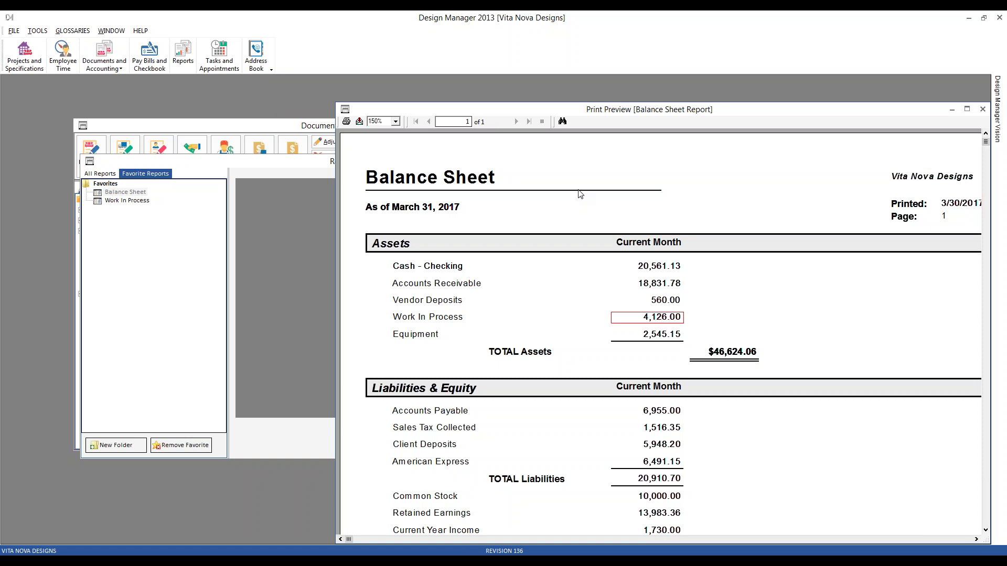
# Step: Close the Balance Sheet preview, the reports window and the Documents and Accounting window
pyautogui.doubleClick(345, 109)
pyautogui.click(625, 161)
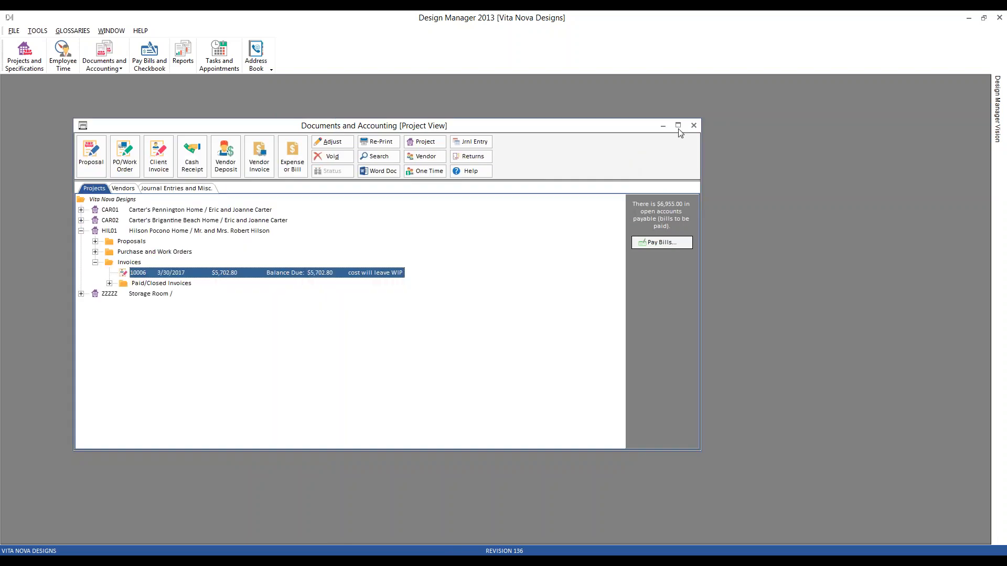
pyautogui.click(694, 126)
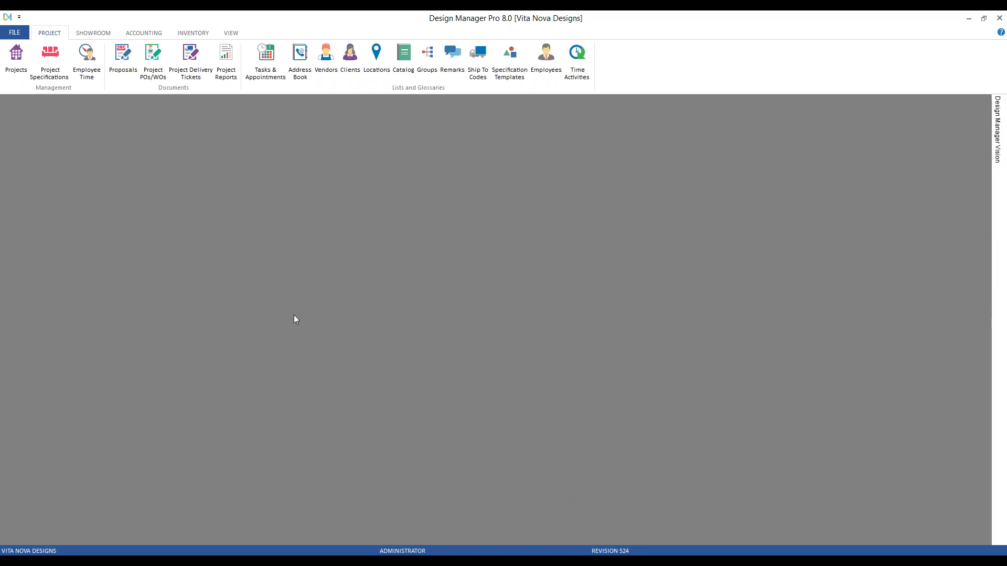
# Step: Open the specifications for project HIL01 and start a new item described as "custom sofa"
pyautogui.click(53, 67)
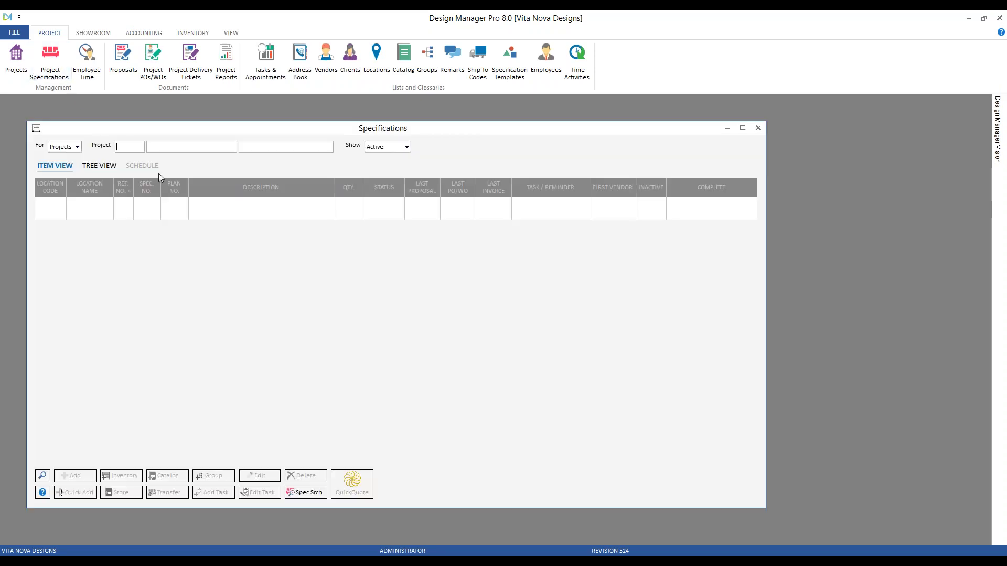
pyautogui.write('HIL01')
pyautogui.press('Tab')
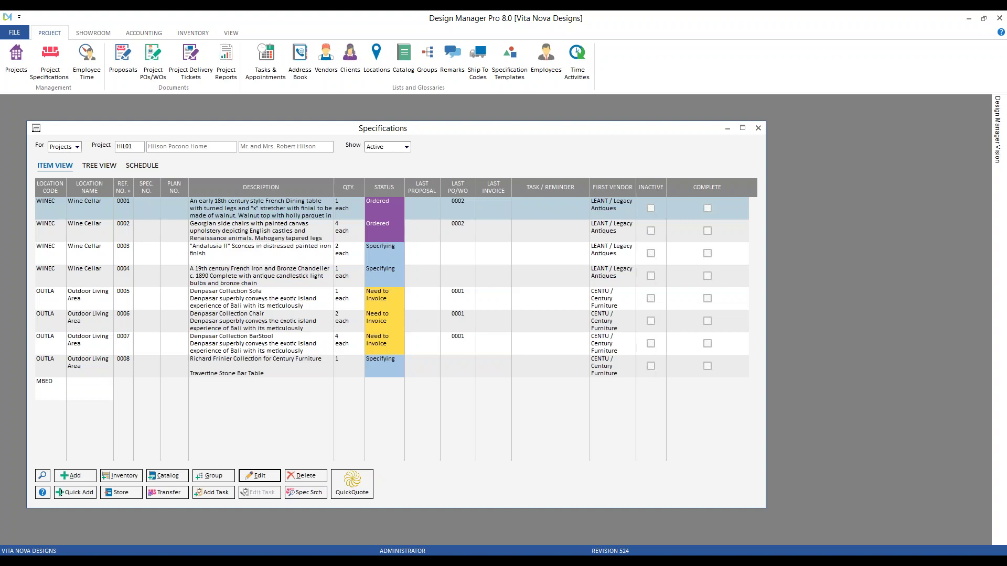
pyautogui.click(87, 477)
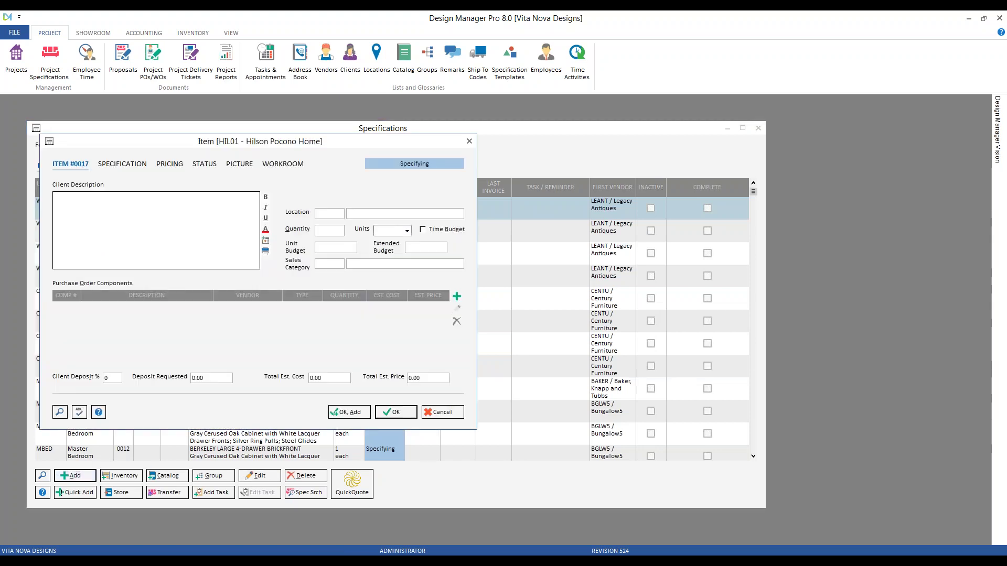
pyautogui.write('custom sofa')
# Step: Look up the FURN sales category, review its Sales and COGS accounts without changes, and assign it to the custom sofa item
pyautogui.click(329, 264)
pyautogui.press('Return')
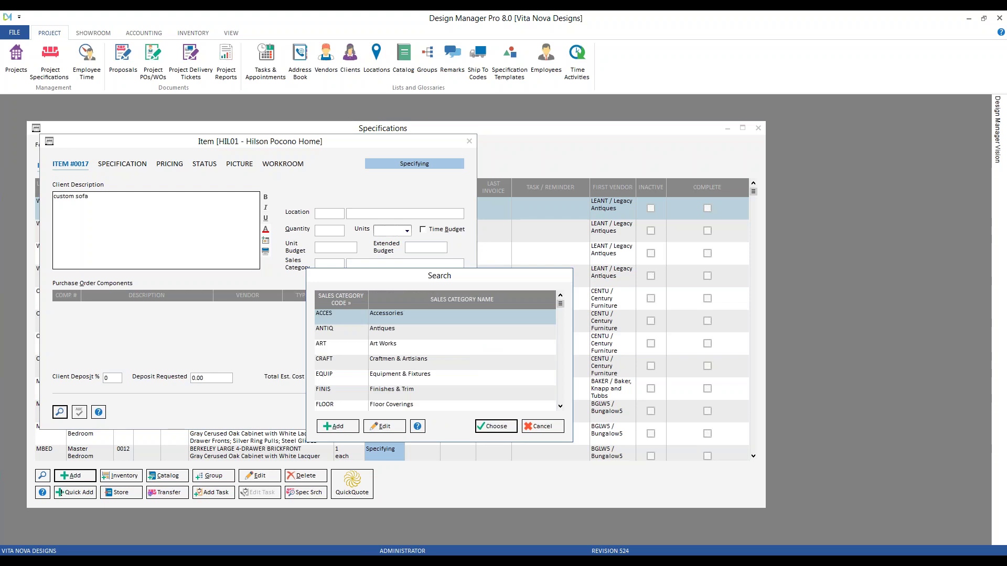
pyautogui.write('FURN')
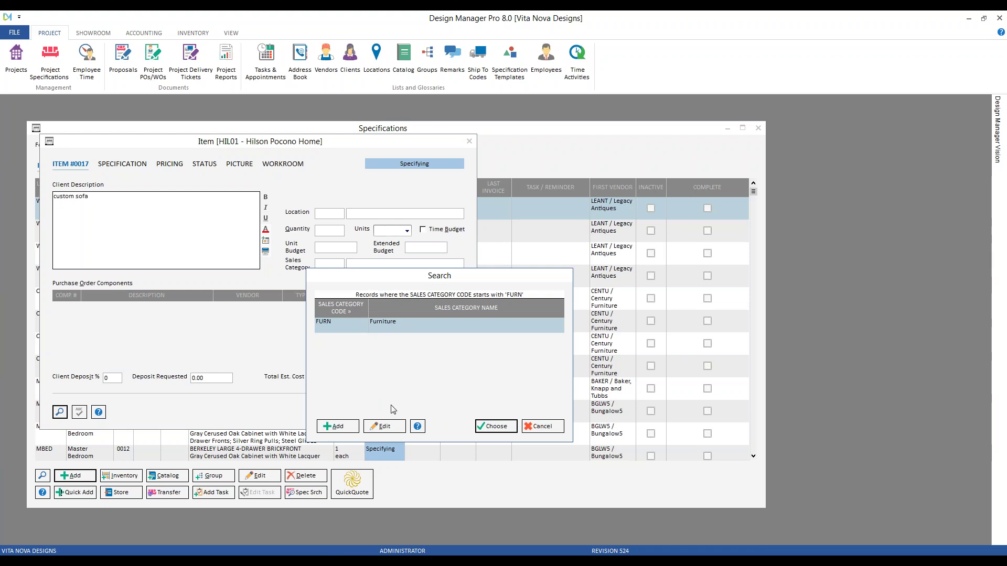
pyautogui.click(385, 431)
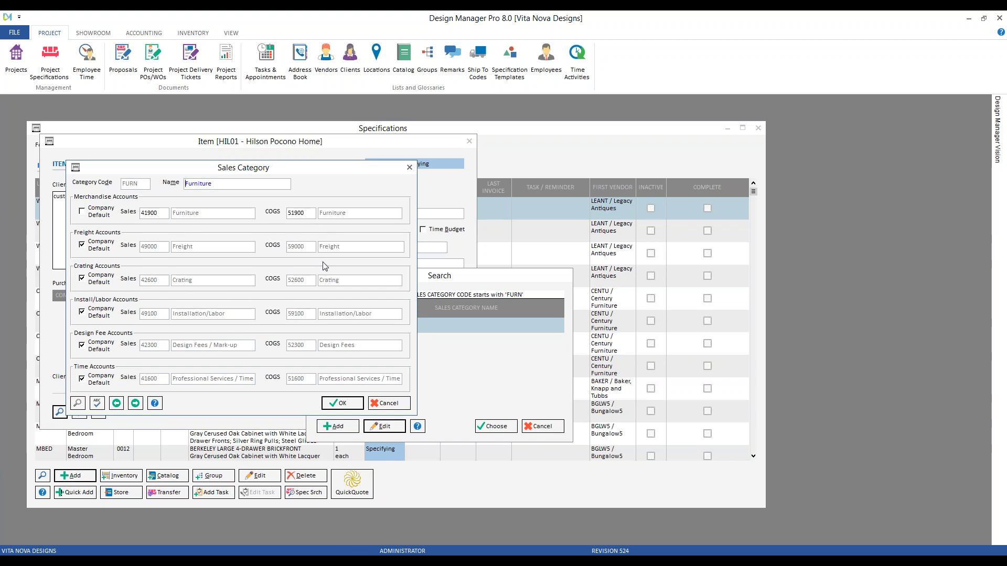
pyautogui.click(381, 405)
pyautogui.click(496, 427)
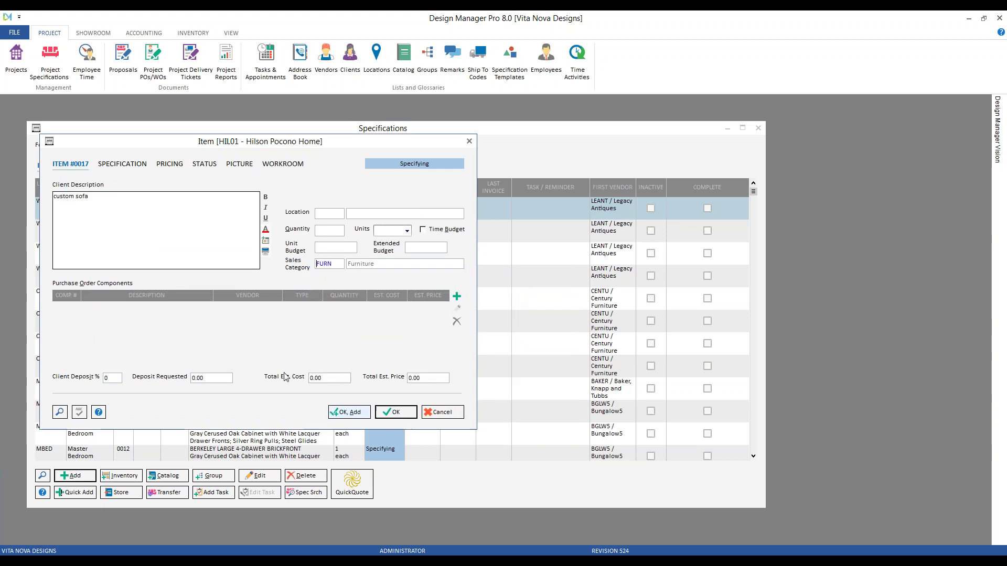
# Step: Add a purchase order component to the custom sofa with vendor CENTU and a unit cost of 1,800
pyautogui.click(457, 297)
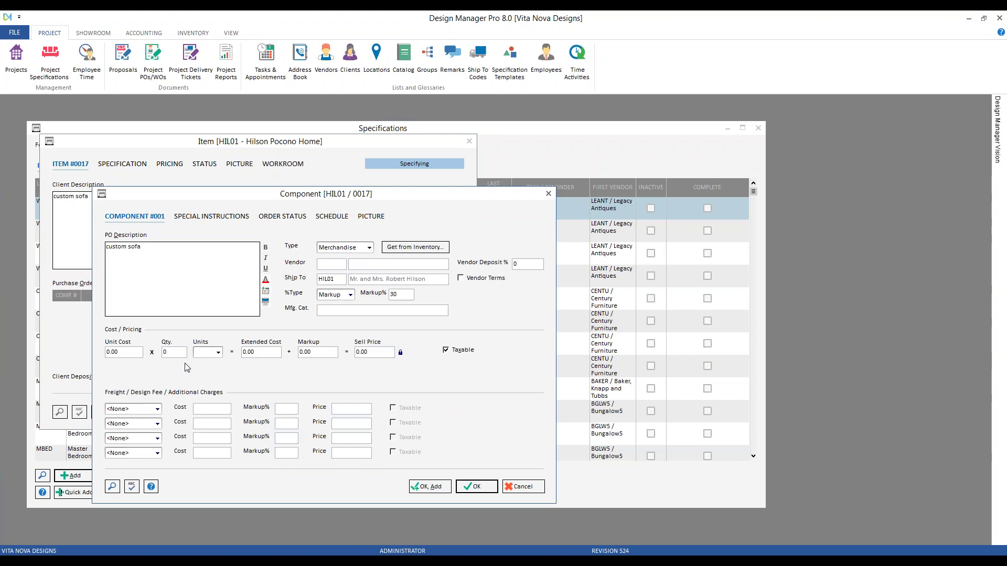
pyautogui.click(338, 268)
pyautogui.write('CENTU')
pyautogui.press('Tab')
pyautogui.click(128, 352)
pyautogui.write('1,800')
pyautogui.press('Tab')
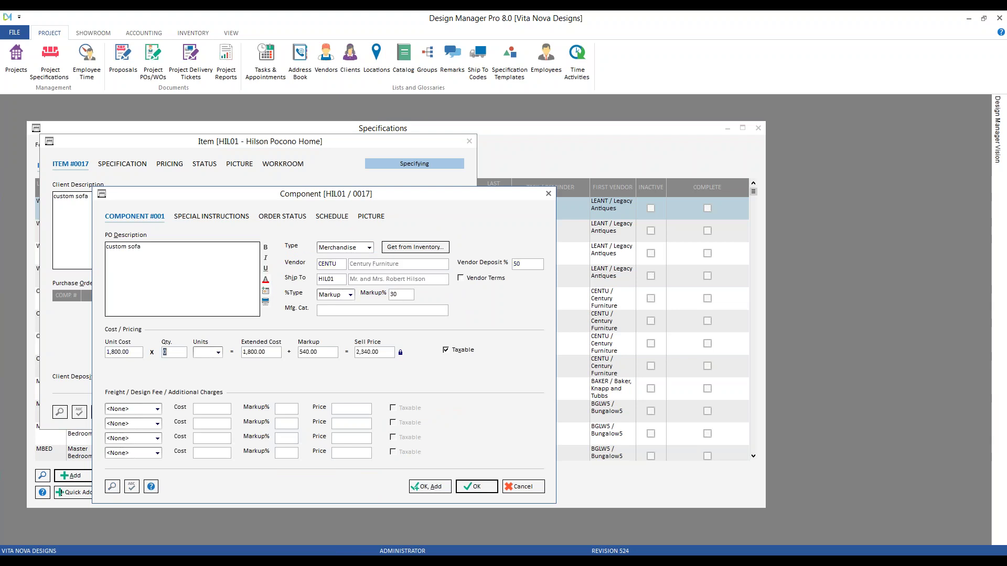
# Step: Add a Freight charge with a cost of 200 to the sofa component, and save the component and the item
pyautogui.click(158, 409)
pyautogui.click(116, 434)
pyautogui.click(214, 409)
pyautogui.write('200')
pyautogui.press('Tab')
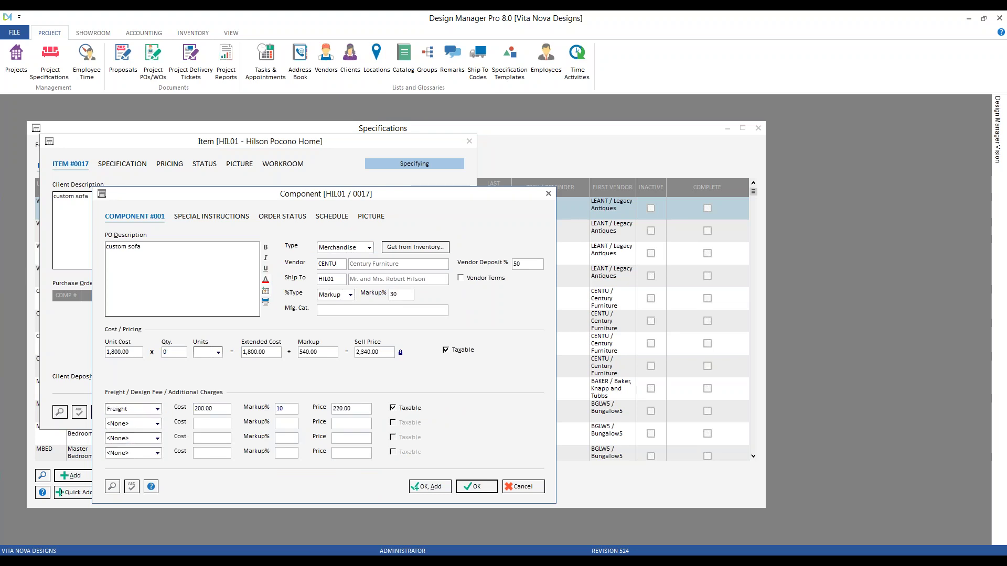
pyautogui.click(476, 487)
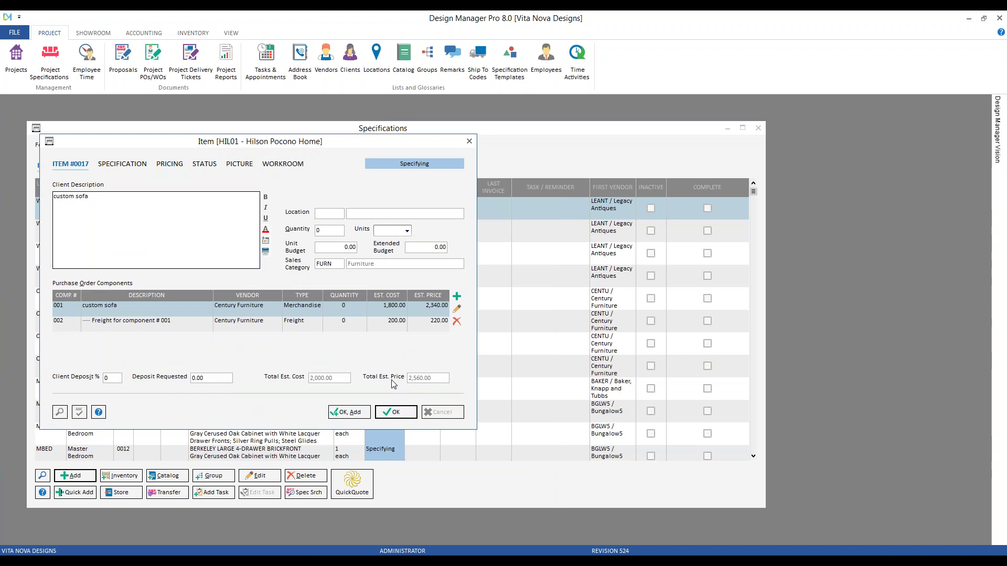
pyautogui.click(404, 414)
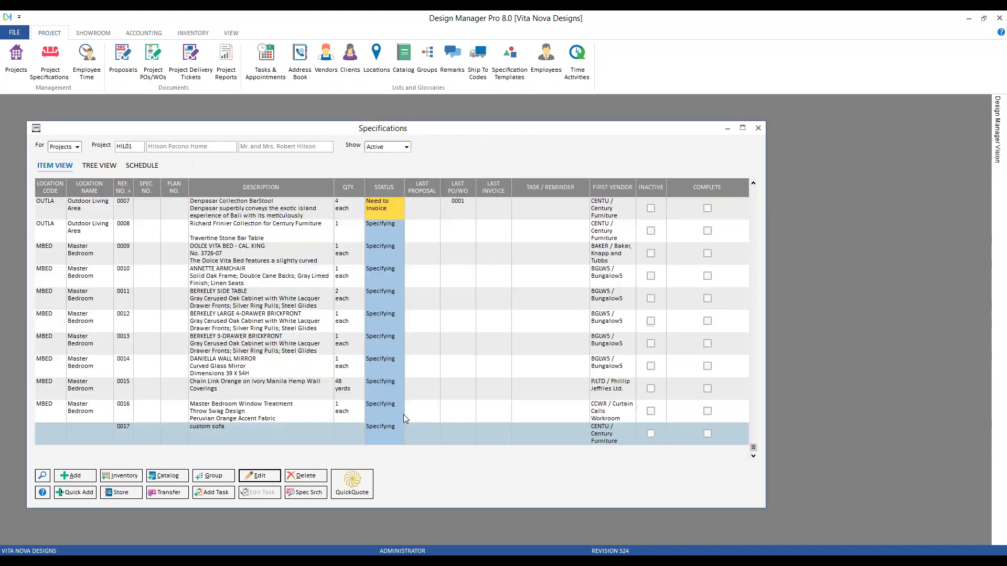
pyautogui.click(404, 416)
# Step: Review the company's default COGS accounts in the company information and close it without changes
pyautogui.click(15, 32)
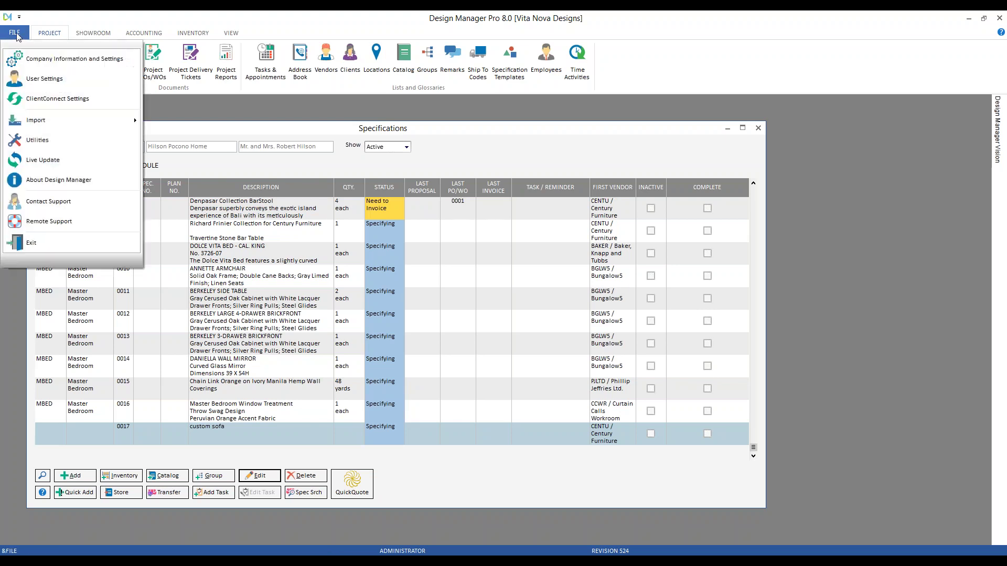
pyautogui.click(55, 59)
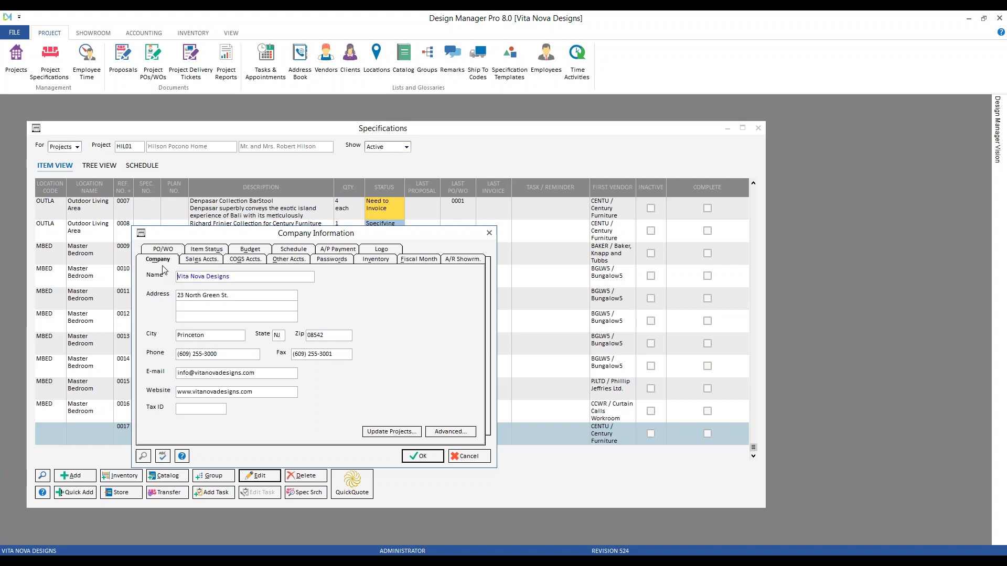
pyautogui.click(247, 259)
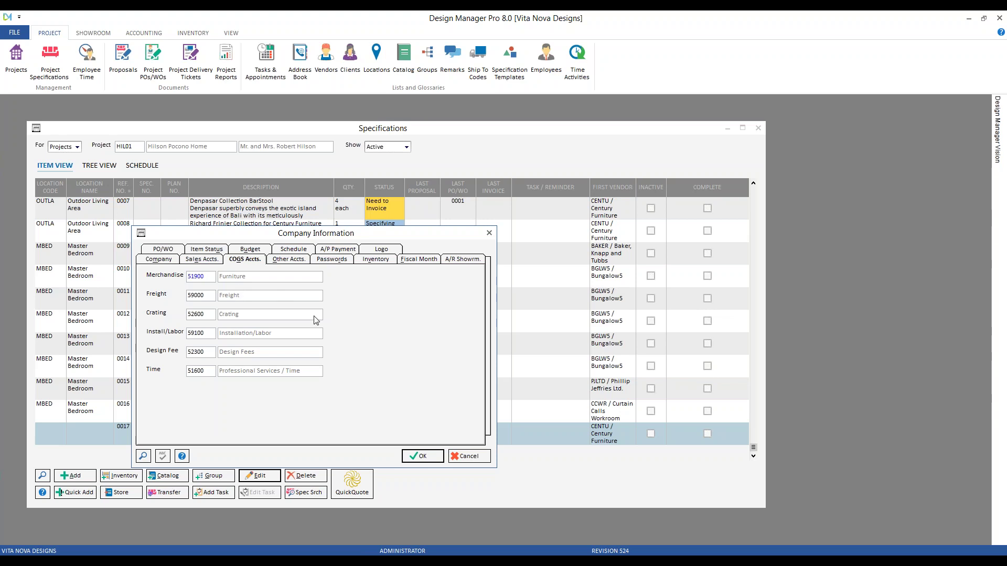
pyautogui.click(475, 457)
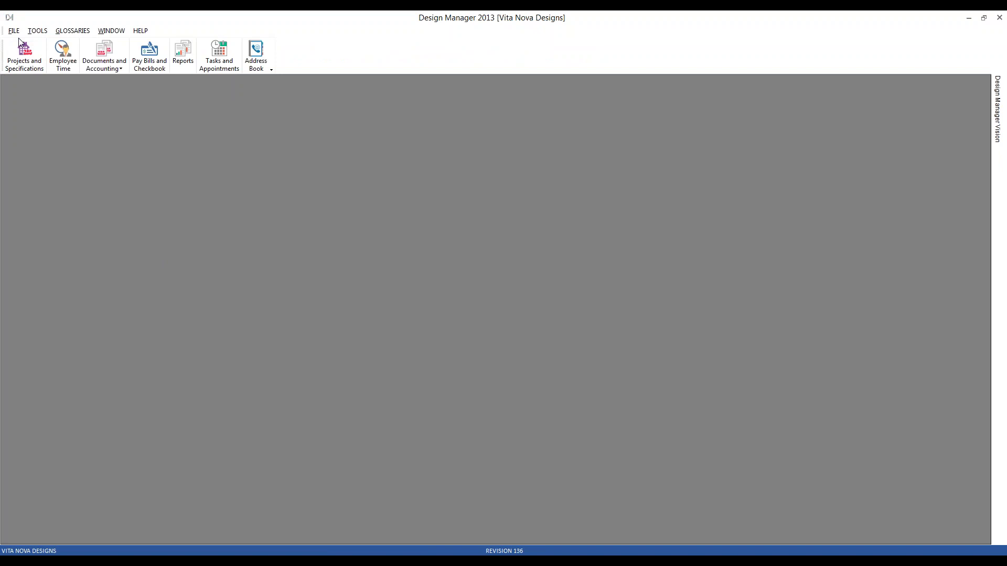
# Step: Switch to Design Manager 2013 and view the default COGS accounts in its company information
pyautogui.click(14, 31)
pyautogui.click(44, 52)
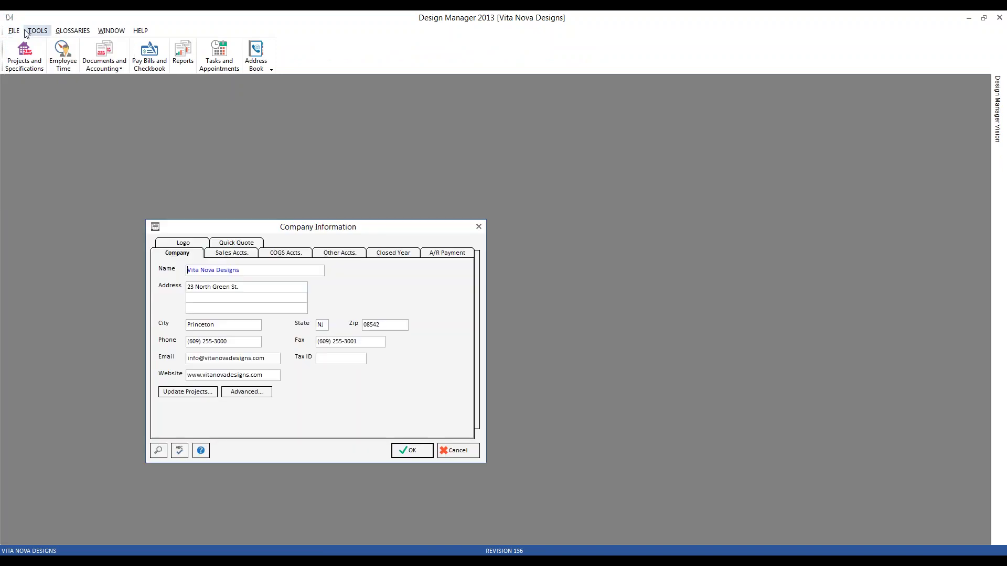
pyautogui.click(287, 254)
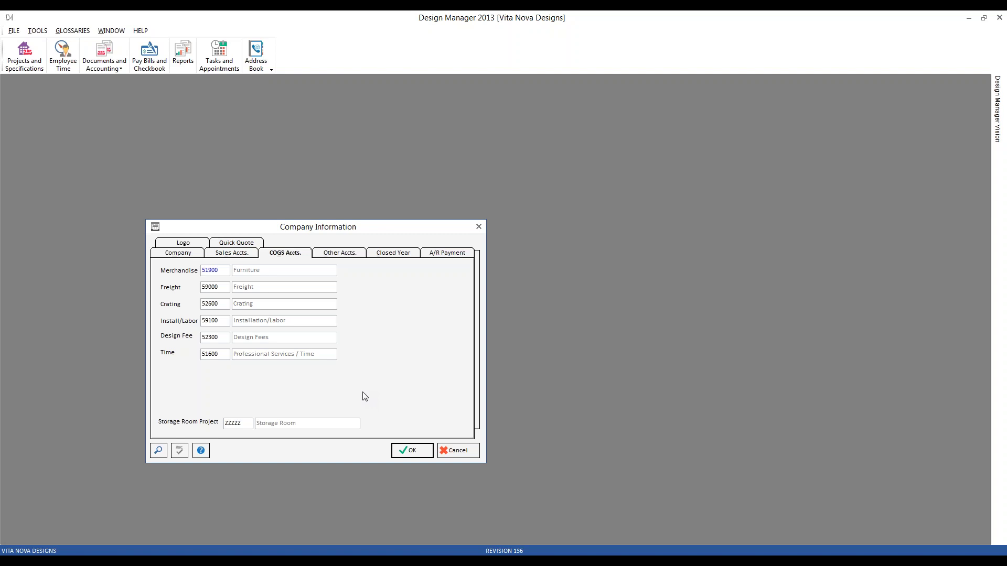
# Step: Turn on the Require Sales Cat. option in the general company advanced options and save the company information
pyautogui.click(190, 254)
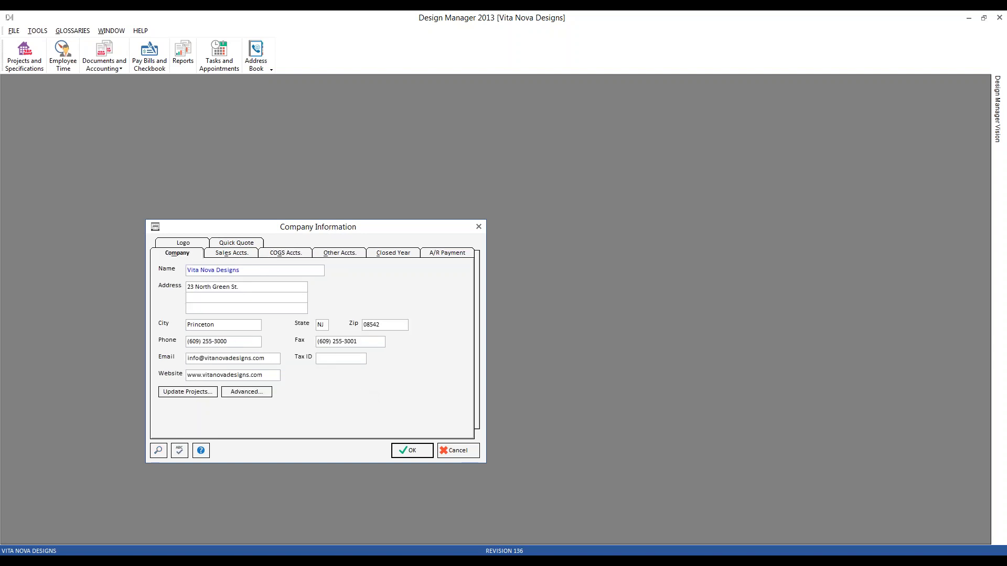
pyautogui.click(242, 393)
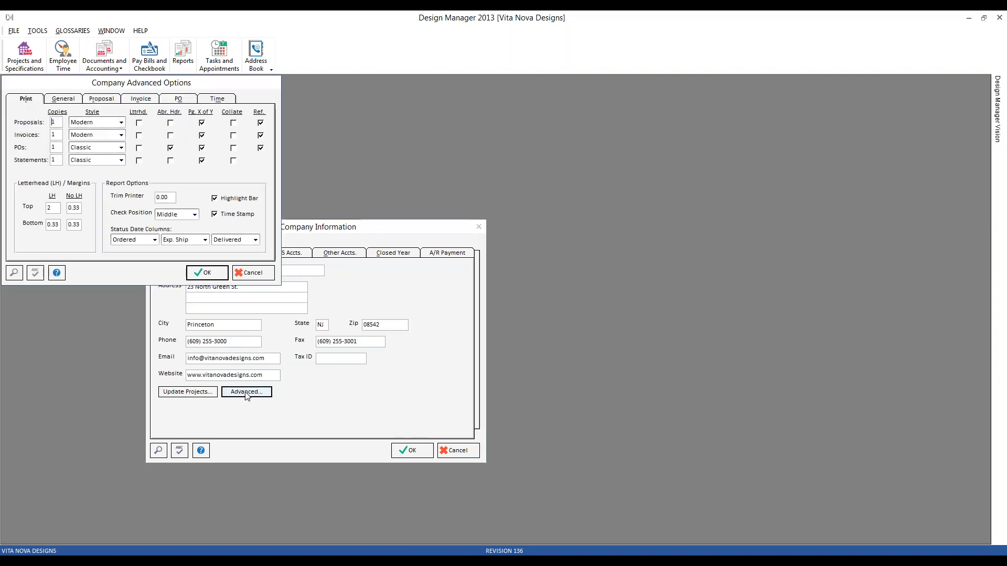
pyautogui.moveTo(154, 88); pyautogui.dragTo(208, 110)
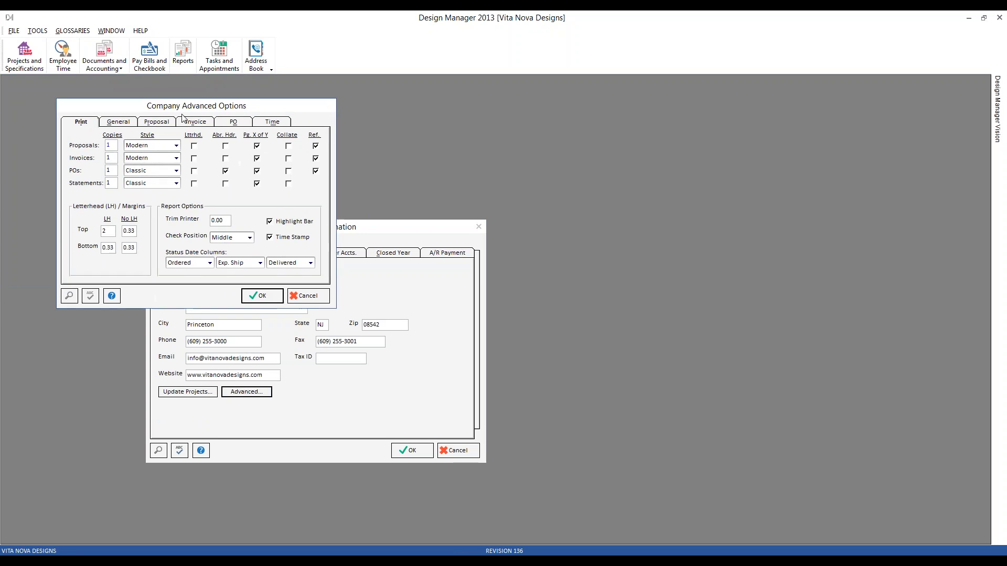
pyautogui.click(126, 122)
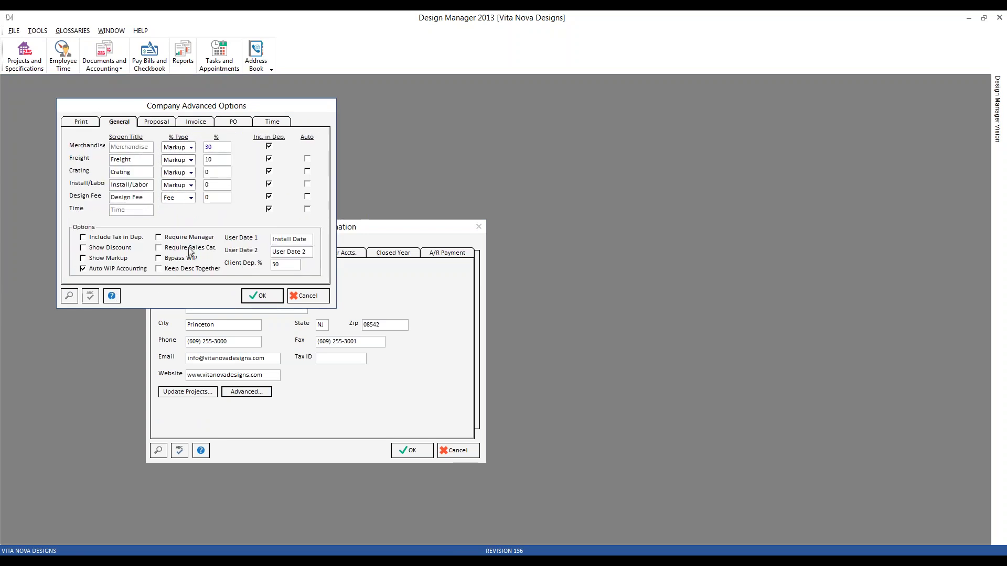
pyautogui.click(204, 252)
pyautogui.click(258, 296)
pyautogui.click(411, 450)
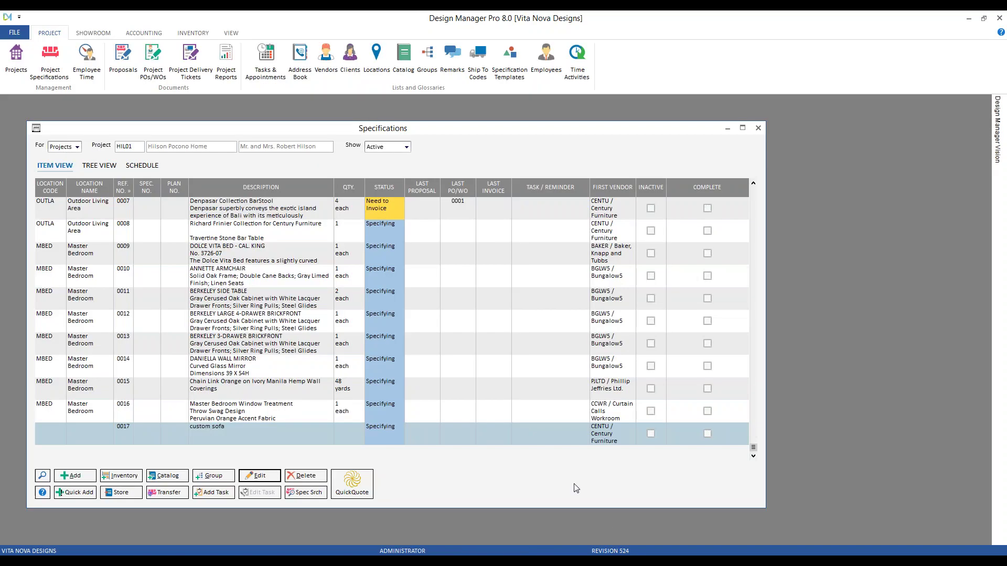
# Step: Switch to Design Manager Pro 8.0, enable Require S. Cat. in the general company advanced options and save the company information
pyautogui.click(14, 32)
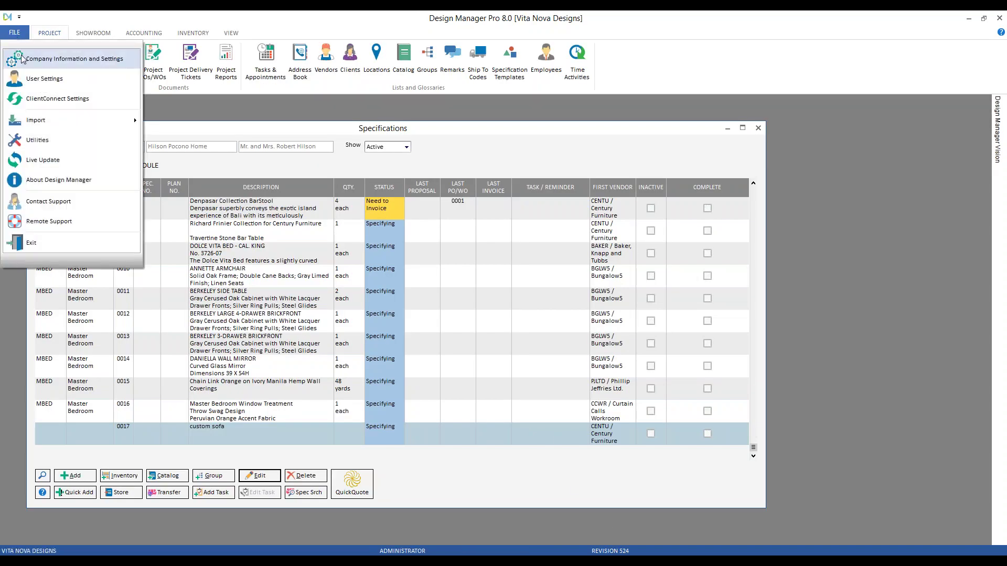
pyautogui.click(58, 59)
pyautogui.click(464, 444)
pyautogui.click(82, 119)
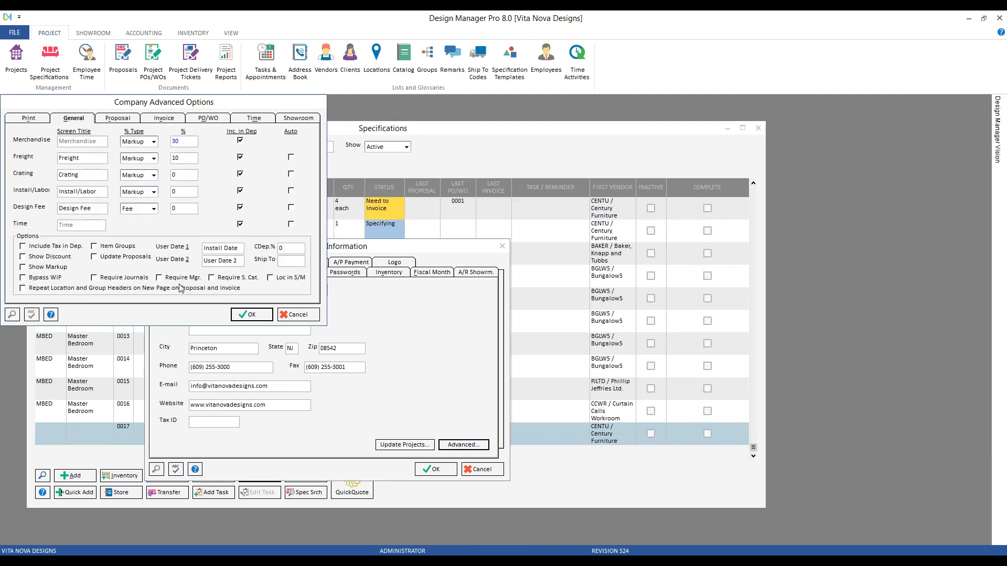
pyautogui.click(250, 278)
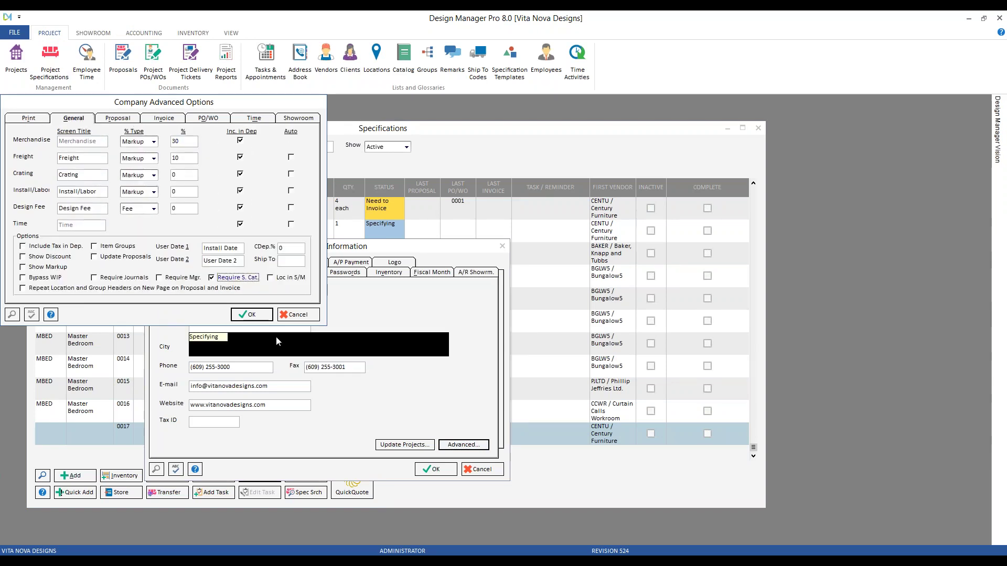
pyautogui.click(262, 317)
pyautogui.click(436, 469)
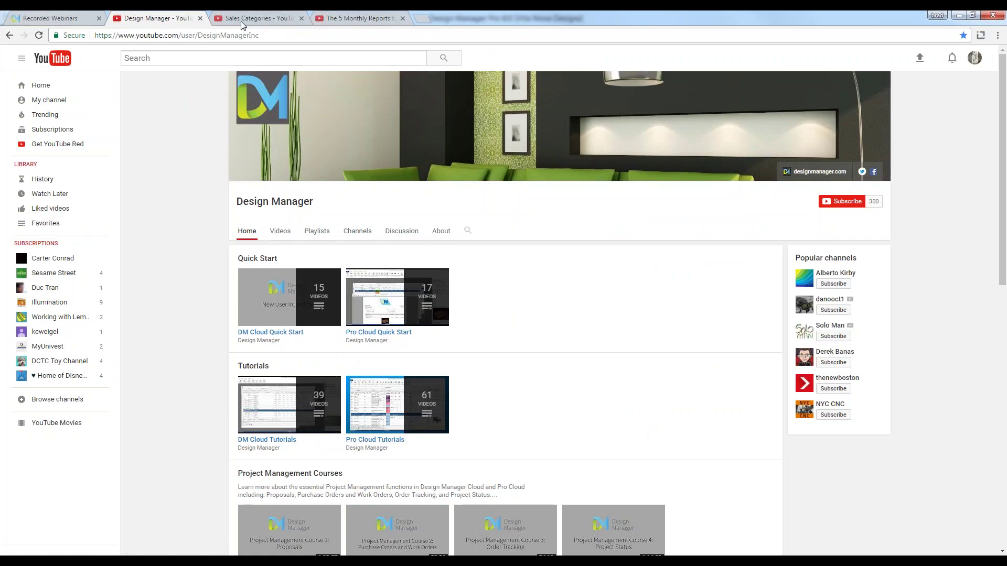
# Step: Show the YouTube pages for the "Sales Categories" and "The 5 Monthly Reports to Review" webinars, and leave the browser
pyautogui.click(247, 21)
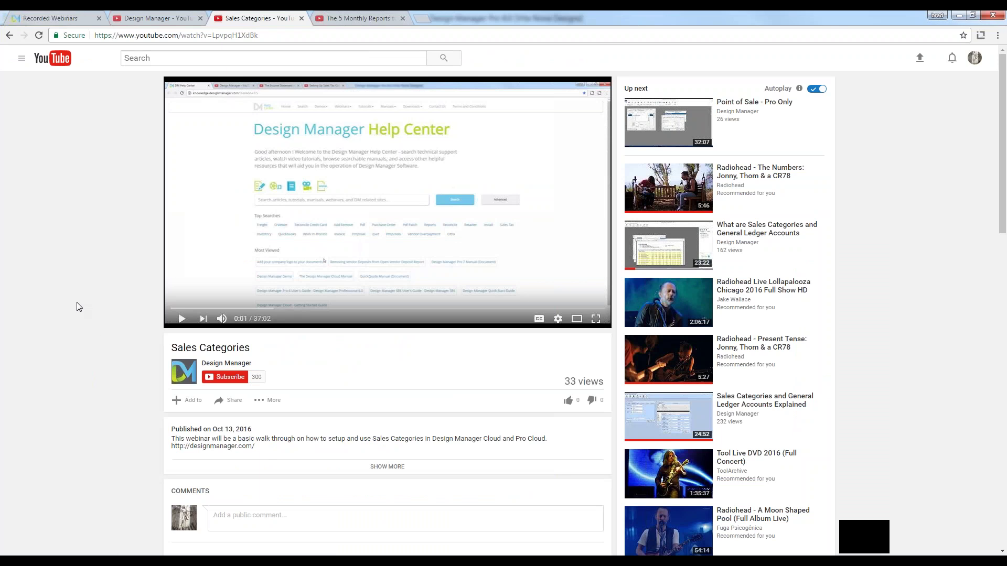
pyautogui.click(959, 15)
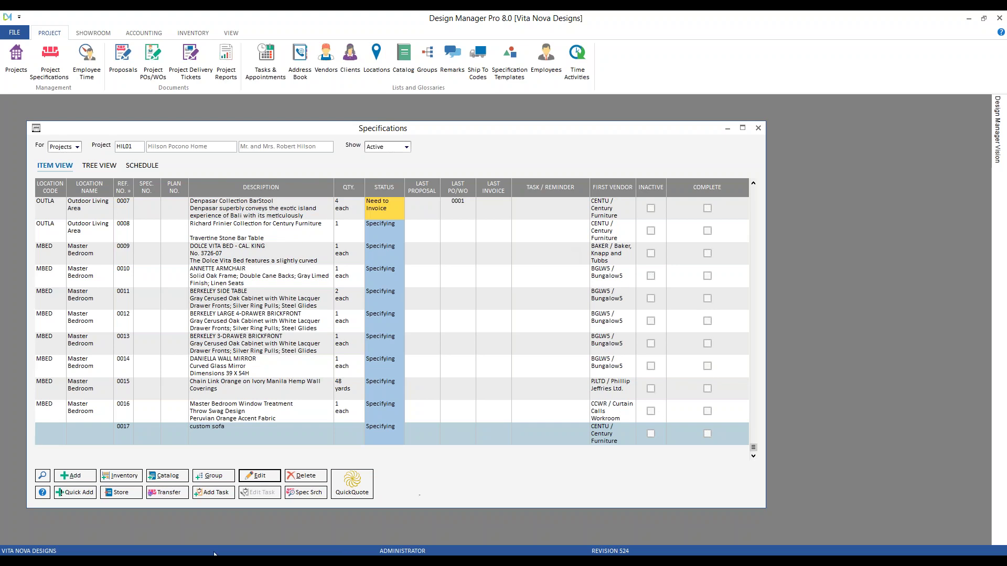
pyautogui.hotkey('alt', 'Tab')
pyautogui.click(367, 19)
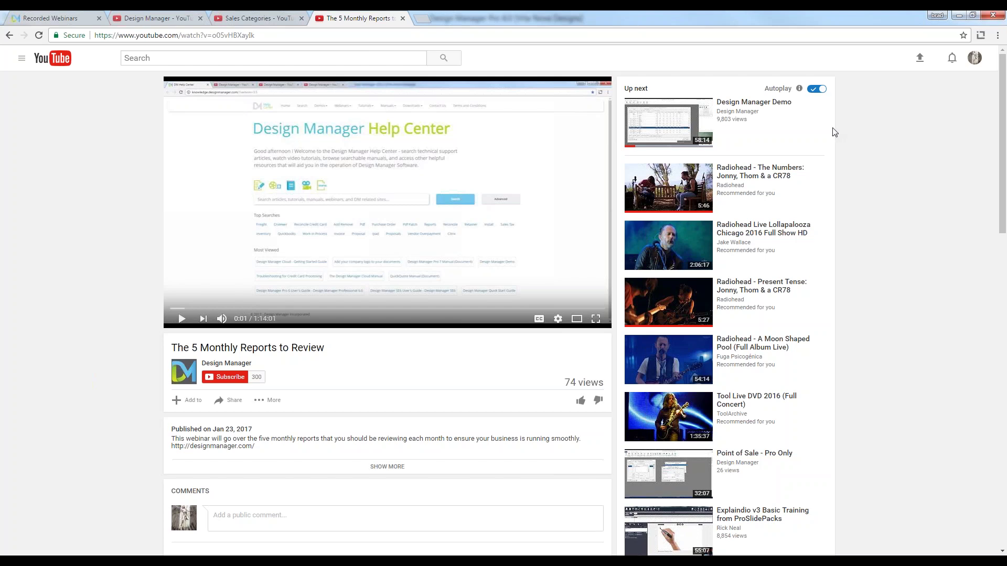
pyautogui.click(997, 15)
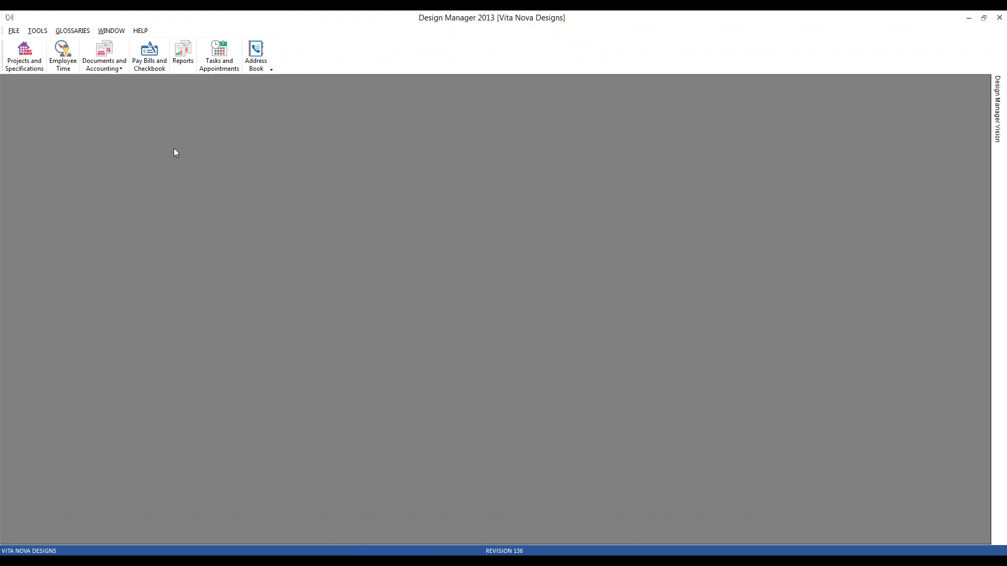
# Step: Locate the Work In Process report among the Accounts Payable reports, and show the favorite reports
pyautogui.click(181, 55)
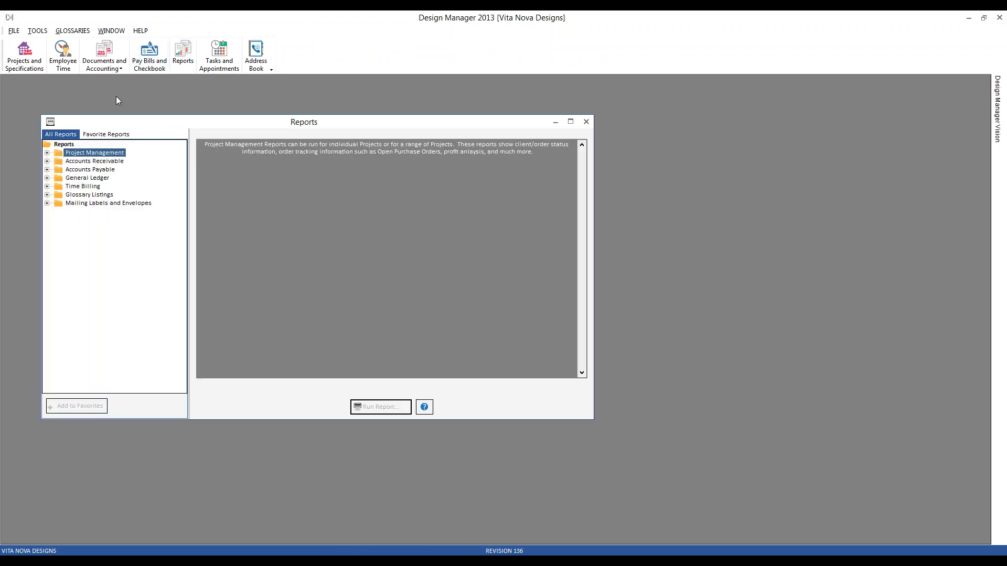
pyautogui.click(97, 171)
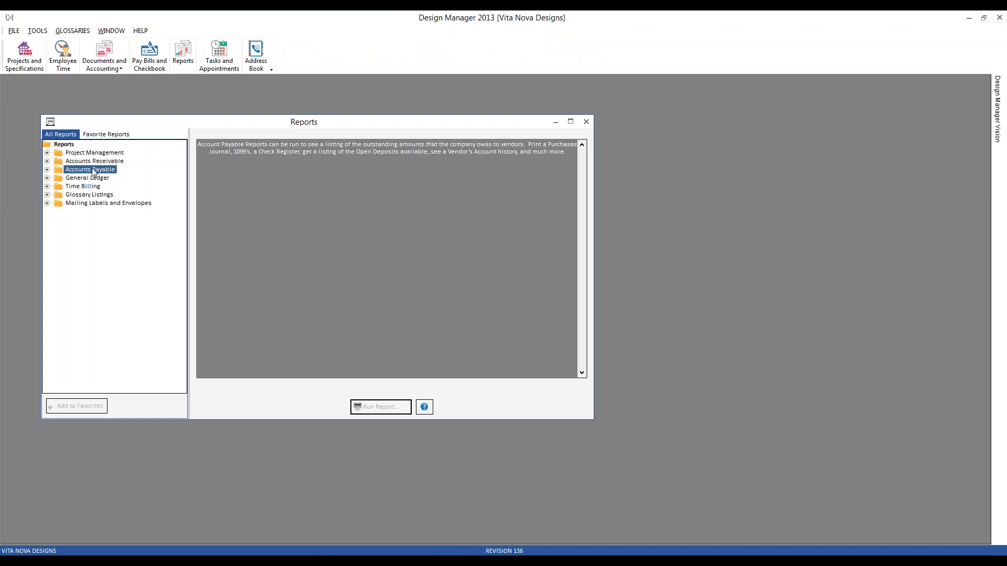
pyautogui.click(47, 170)
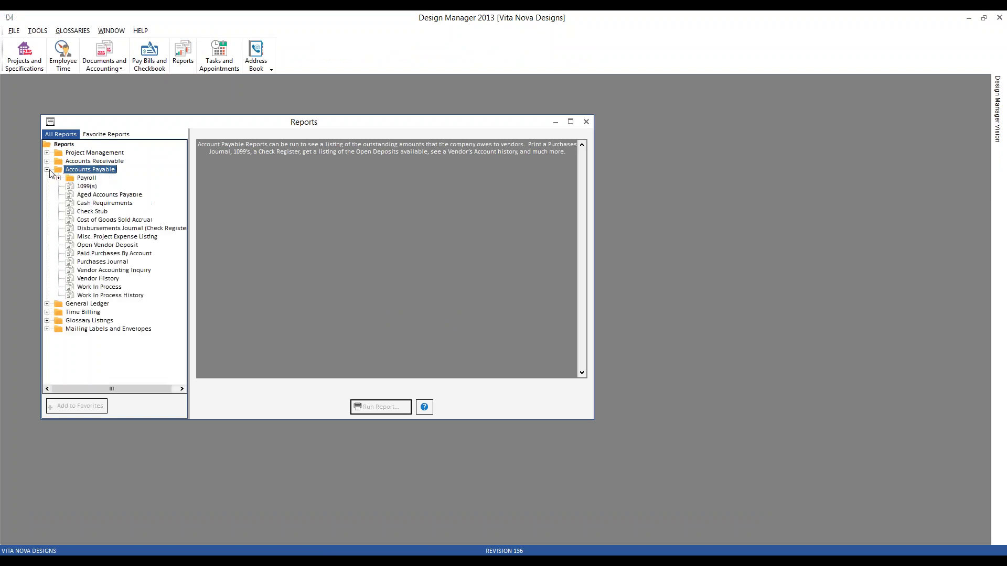
pyautogui.click(107, 288)
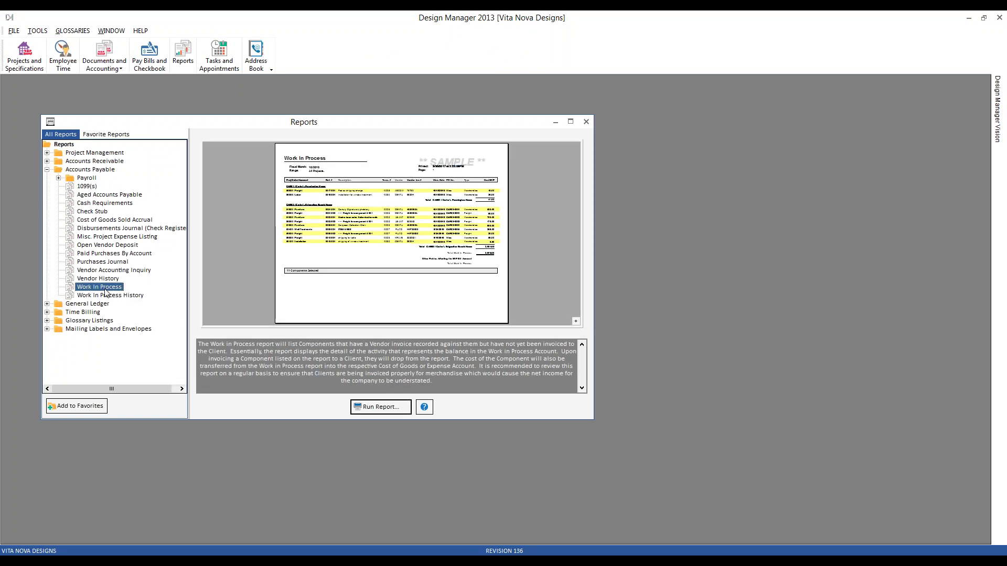
pyautogui.click(110, 135)
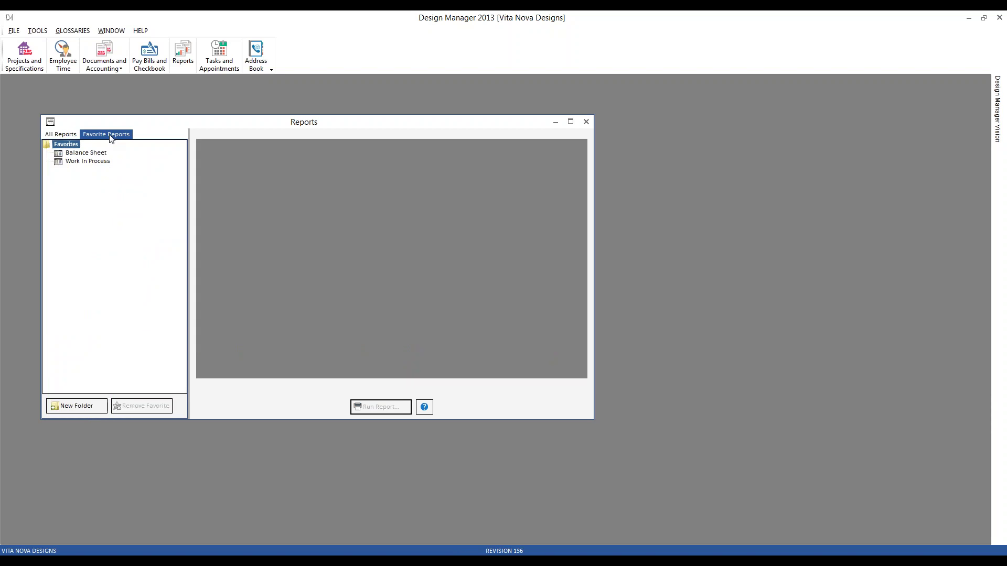
# Step: Run the favorite Work In Process report as of 03/2017 for all projects, subtotaled by project
pyautogui.click(88, 163)
pyautogui.doubleClick(90, 162)
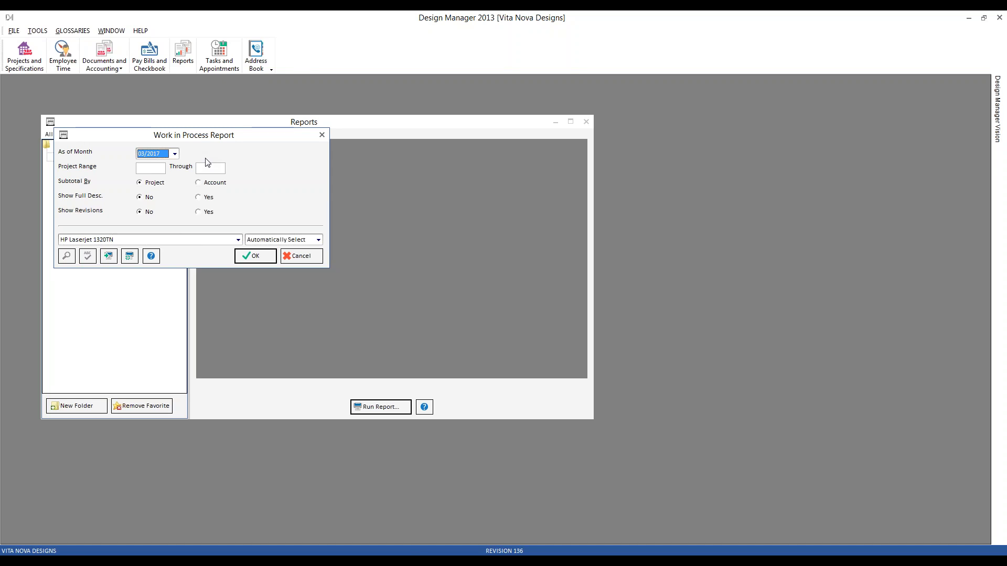
pyautogui.click(175, 153)
pyautogui.scroll(4, 174, 164)
pyautogui.click(163, 172)
pyautogui.press('Up')
pyautogui.click(209, 183)
pyautogui.click(157, 183)
pyautogui.click(268, 258)
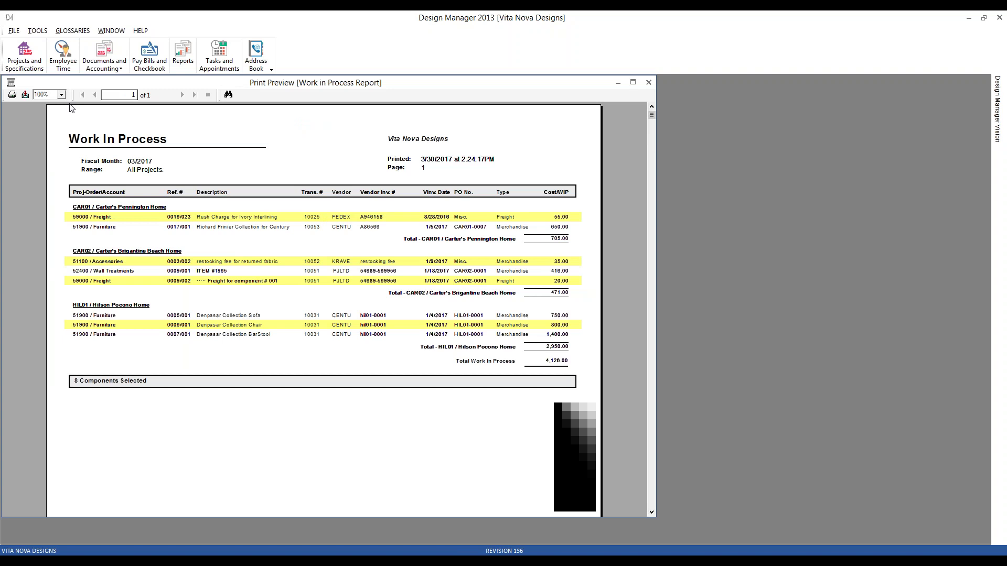
# Step: Review the Work In Process report at 150% in a widened preview, and minimize the preview
pyautogui.click(61, 94)
pyautogui.click(58, 143)
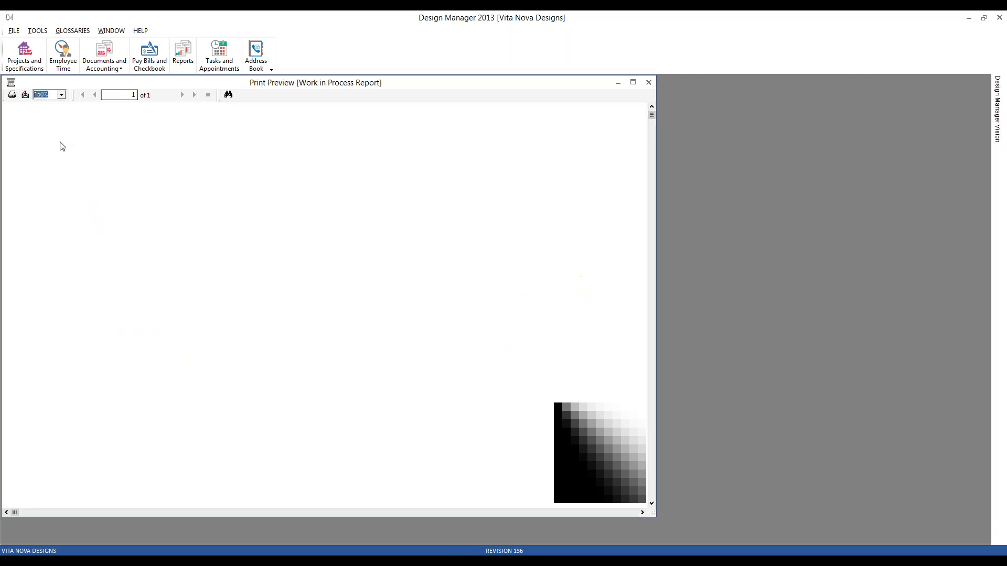
pyautogui.moveTo(656, 517); pyautogui.dragTo(931, 536)
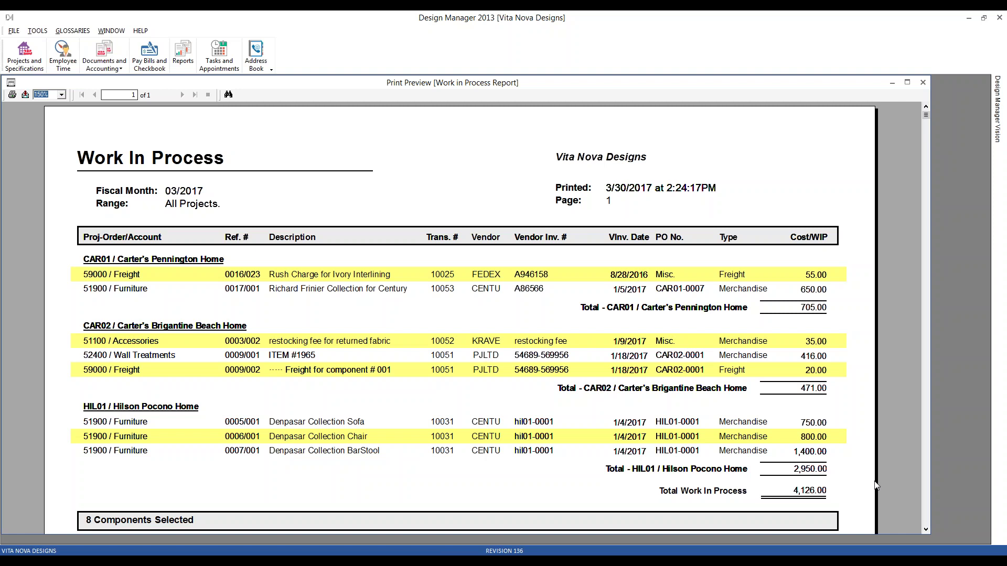
pyautogui.click(811, 493)
pyautogui.click(891, 83)
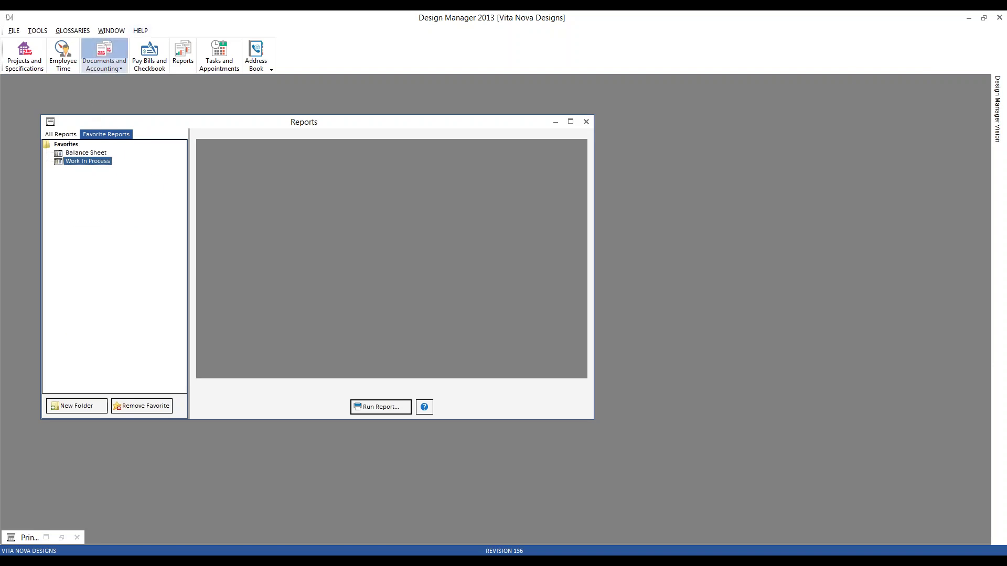
# Step: Start a new client invoice for project CAR02 in Documents and Accounting
pyautogui.click(104, 55)
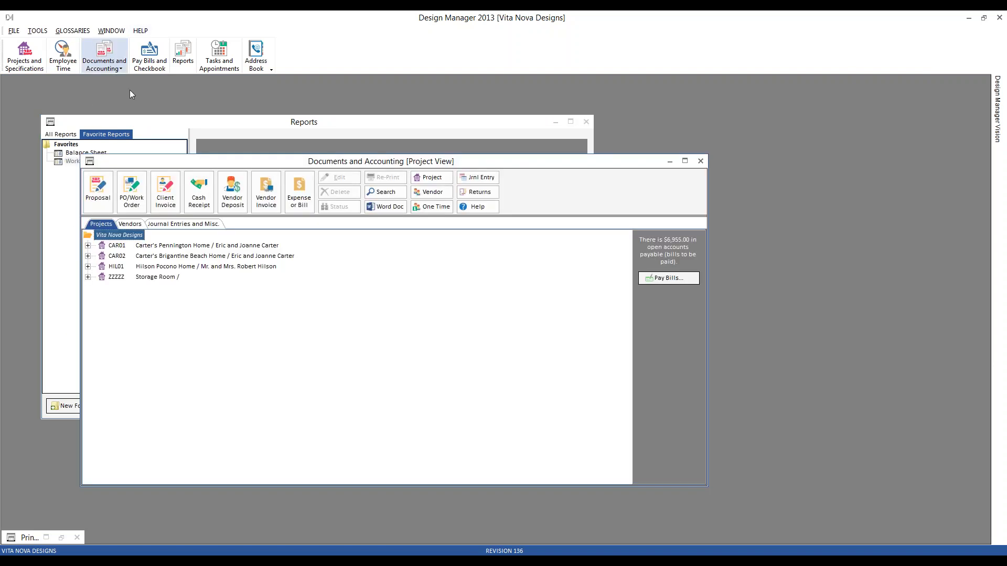
pyautogui.click(223, 257)
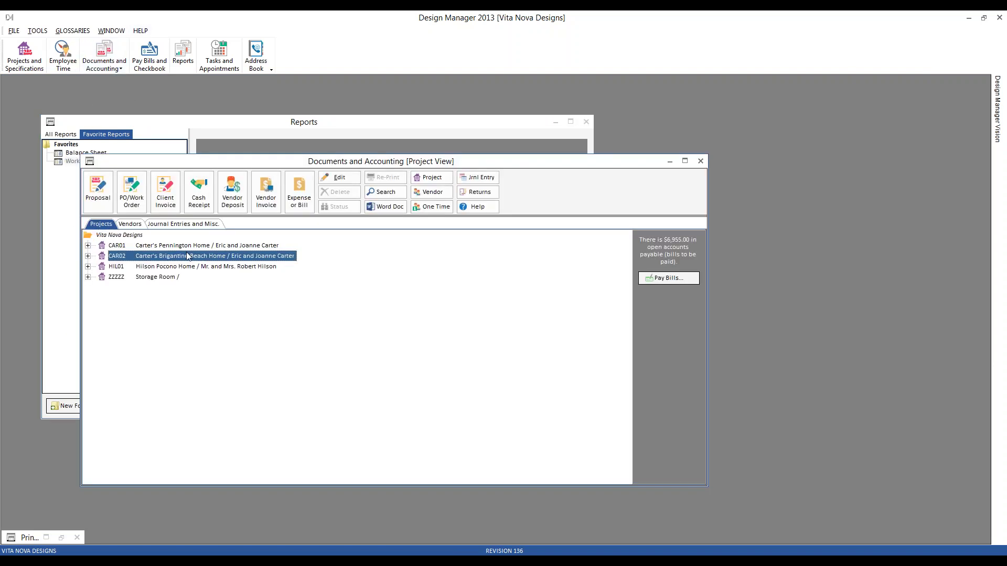
pyautogui.click(166, 195)
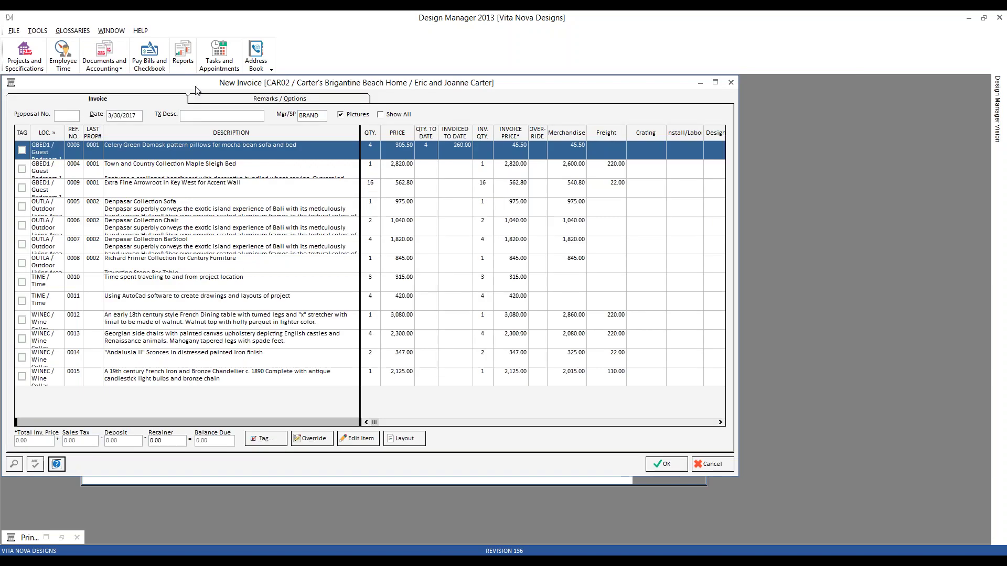
pyautogui.moveTo(197, 88); pyautogui.dragTo(260, 119)
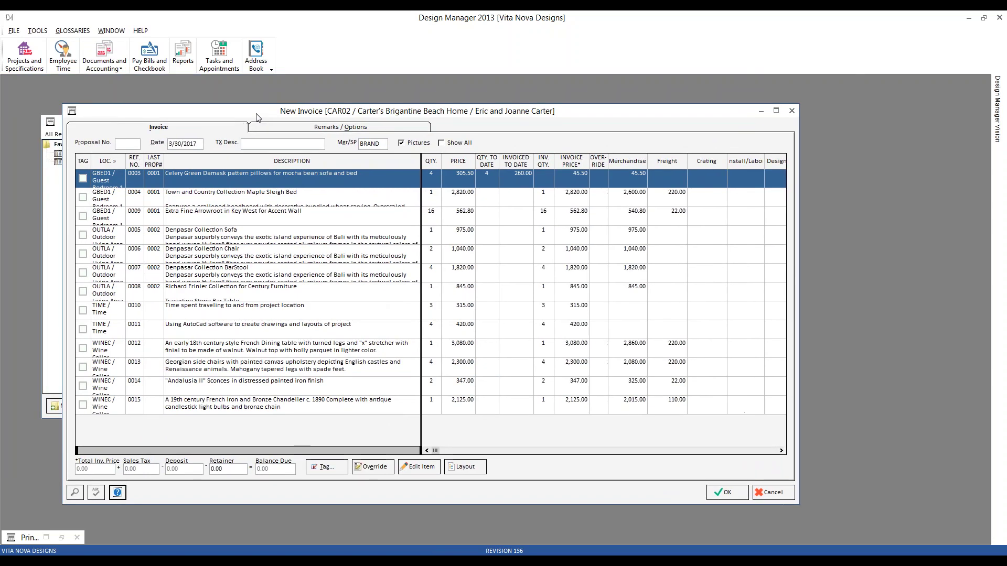
# Step: Tag the Celery Green Damask pillows item (Ref. 0003) for invoicing, and check its invoice price and merchandise amount
pyautogui.click(82, 178)
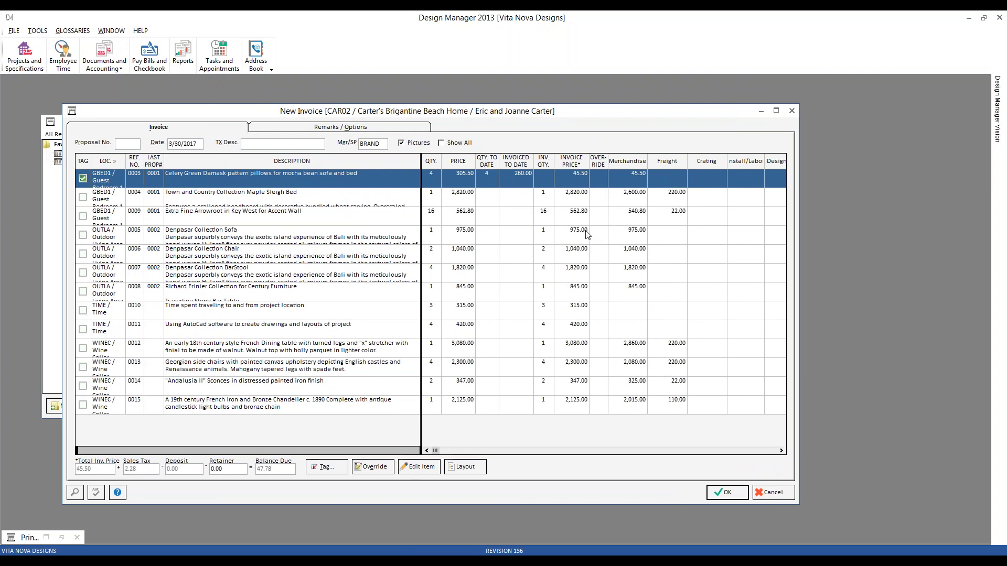
pyautogui.click(637, 181)
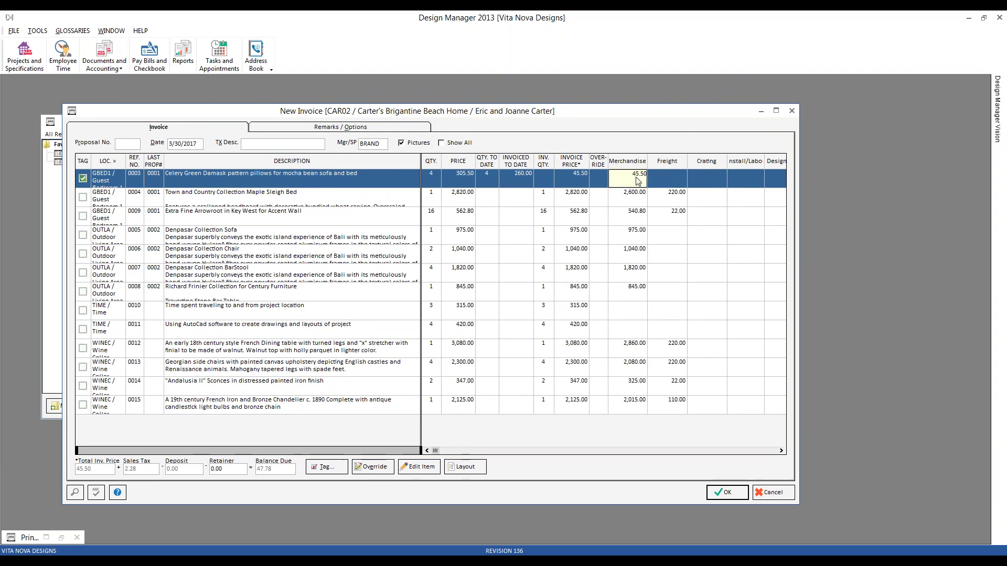
pyautogui.click(580, 182)
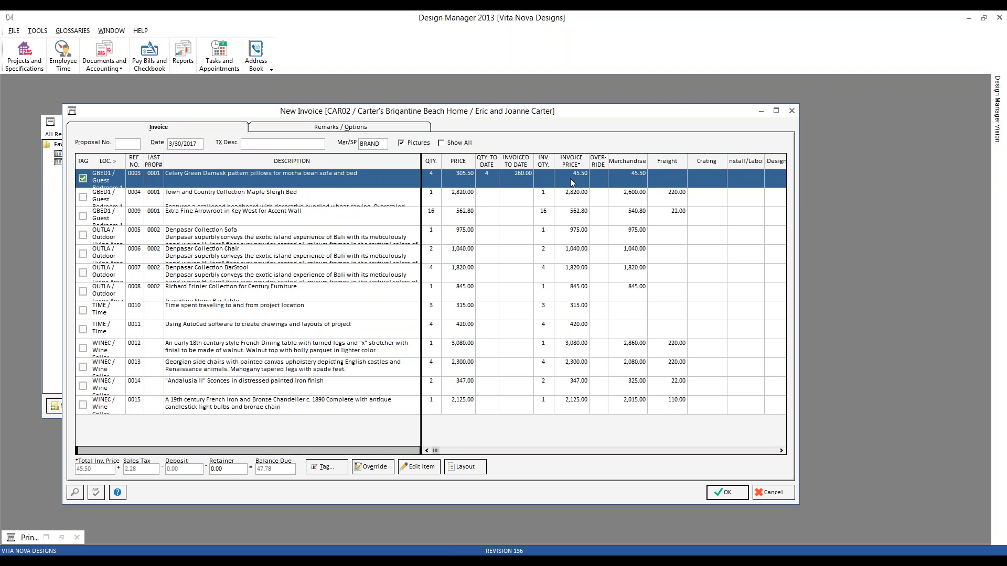
pyautogui.click(376, 327)
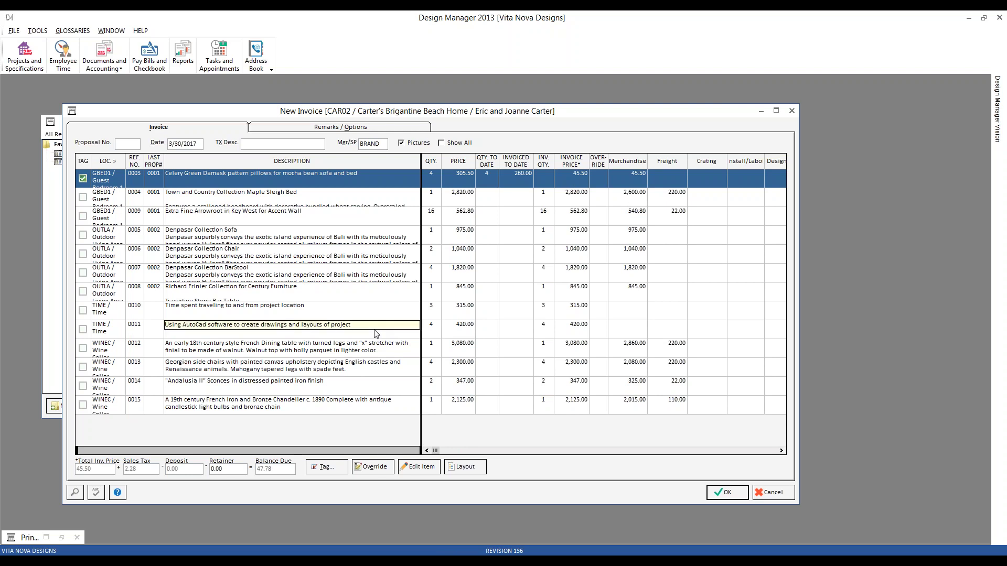
# Step: Enter "restocking fee for org. fabric" as the invoice's transaction description, and accept the invoice
pyautogui.click(194, 144)
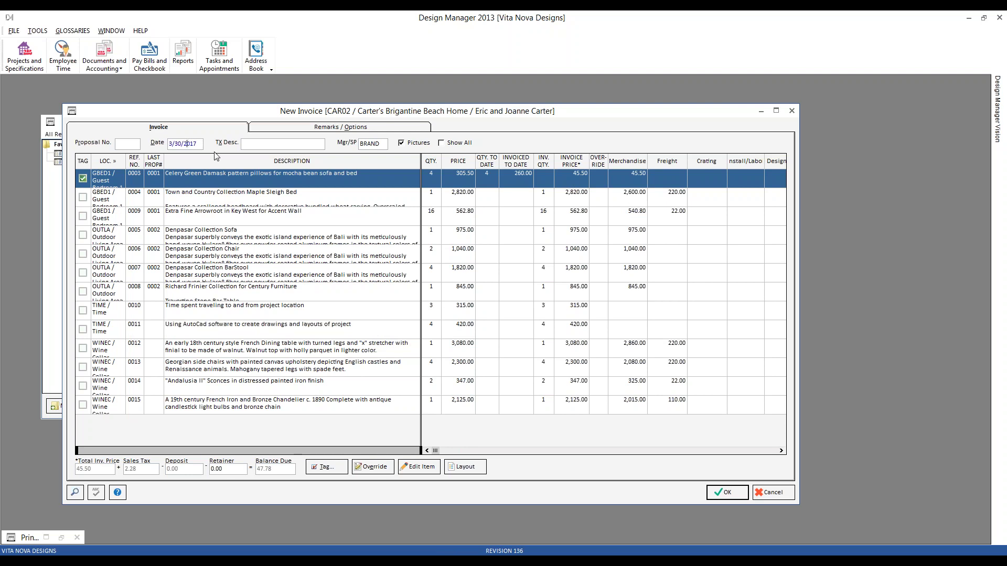
pyautogui.click(252, 145)
pyautogui.write('resto')
pyautogui.write('cking fee for')
pyautogui.write(' ori')
pyautogui.write('g. fabric')
pyautogui.click(720, 490)
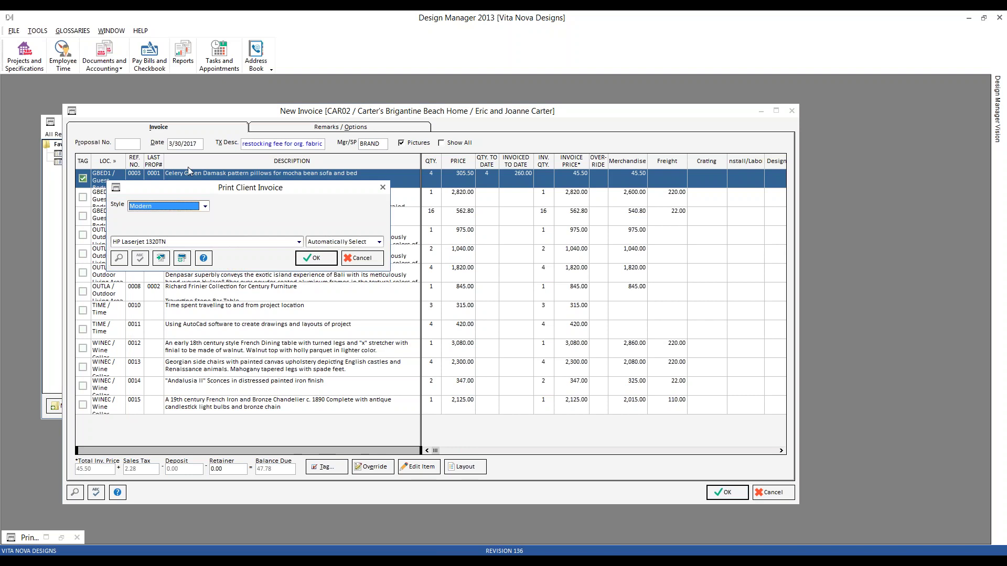
# Step: Produce the client invoice in the Modern style, and close its print preview
pyautogui.click(327, 262)
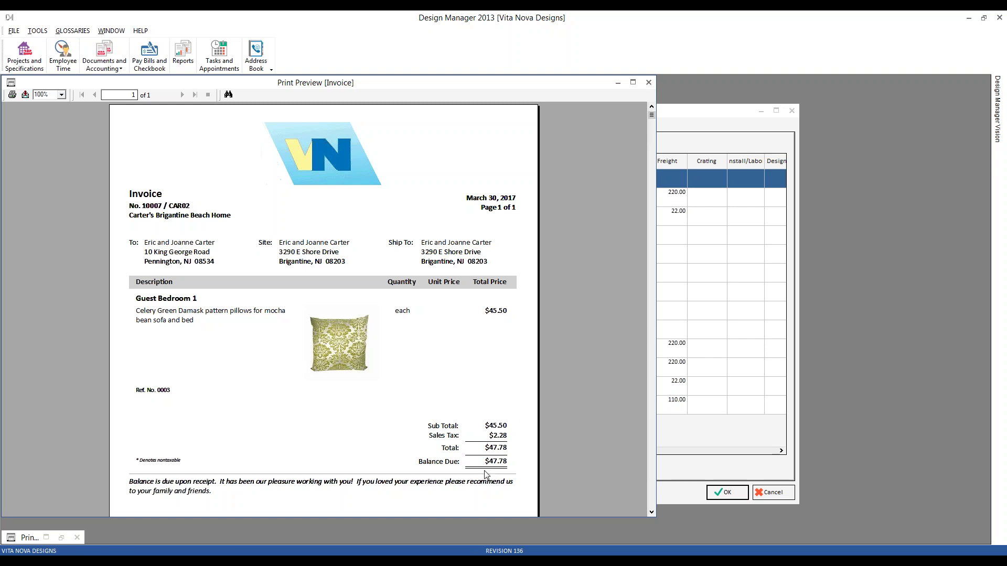
pyautogui.click(648, 82)
pyautogui.click(518, 318)
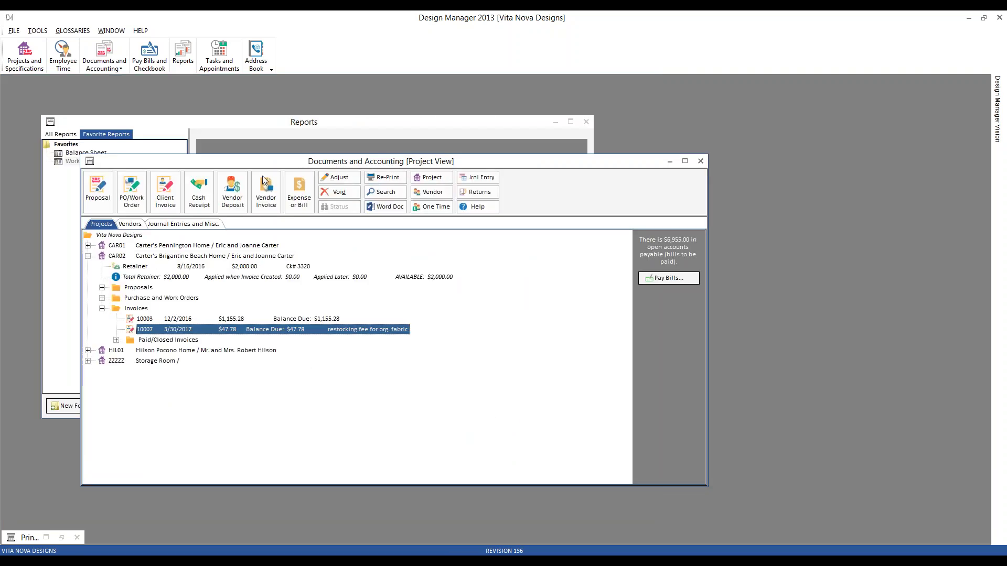
# Step: Rerun the Work In Process report as of 03/2017, and view it at 150% in a widened preview
pyautogui.click(157, 127)
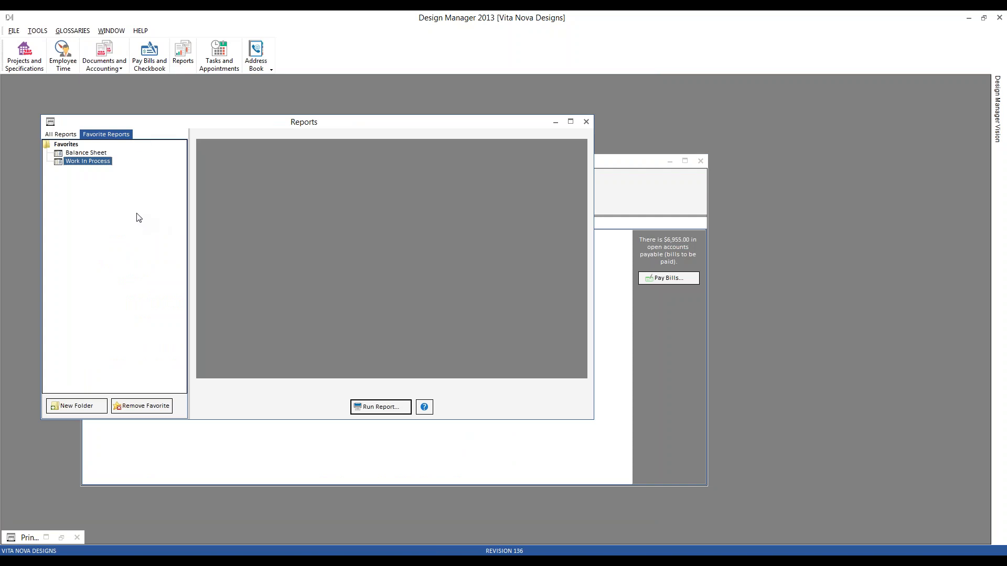
pyautogui.doubleClick(96, 161)
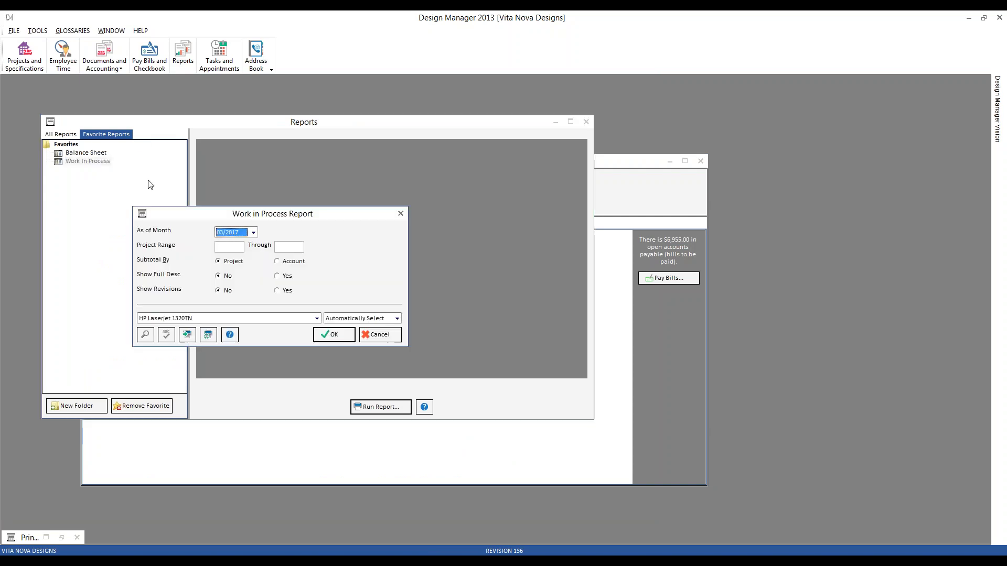
pyautogui.click(338, 335)
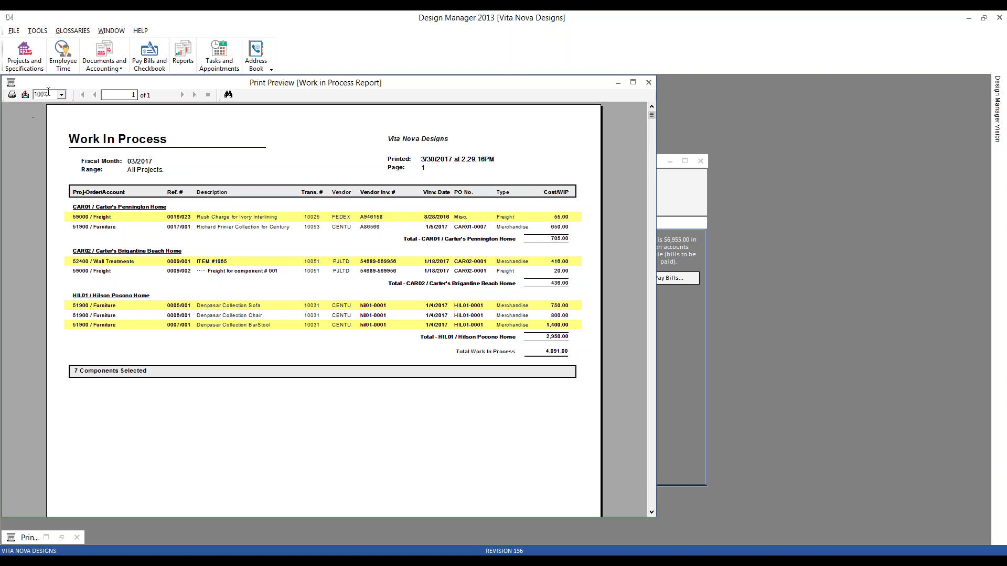
pyautogui.click(61, 94)
pyautogui.click(47, 145)
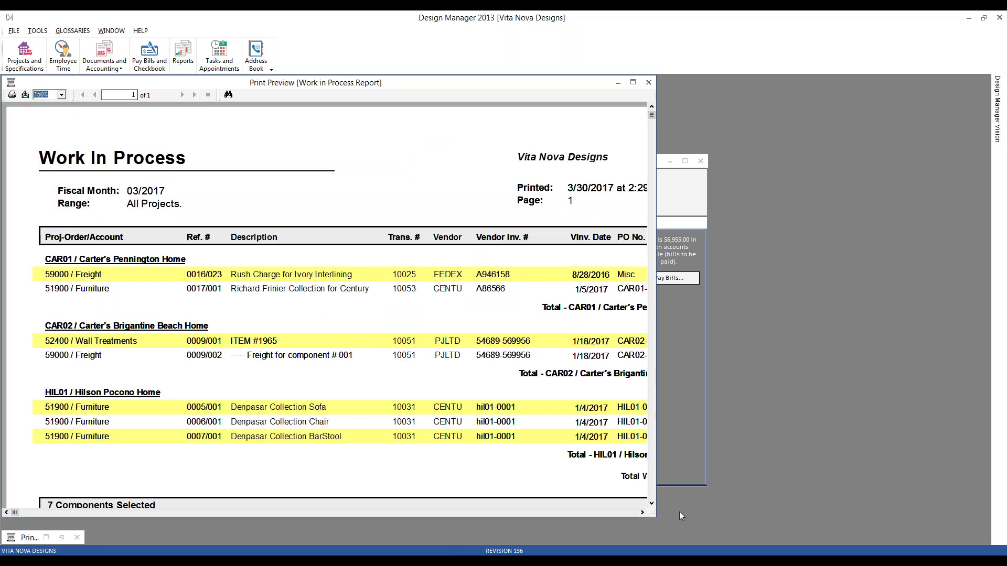
pyautogui.moveTo(652, 515); pyautogui.dragTo(891, 517)
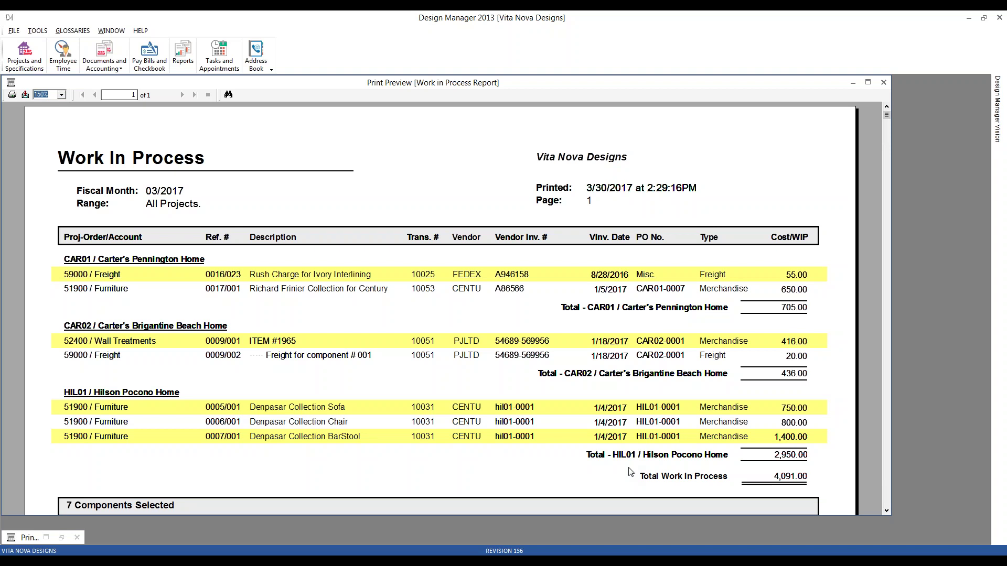
# Step: Search the transactions for the new invoice's transaction number, limited to the type Client Invoices / Invoice Adjustments
pyautogui.click(112, 50)
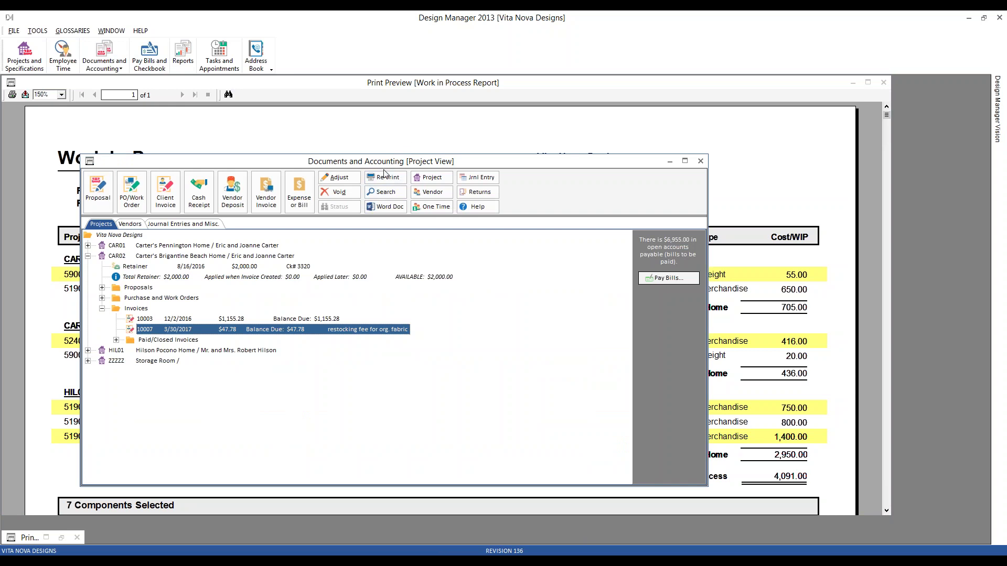
pyautogui.click(394, 193)
pyautogui.click(321, 115)
pyautogui.write('1007')
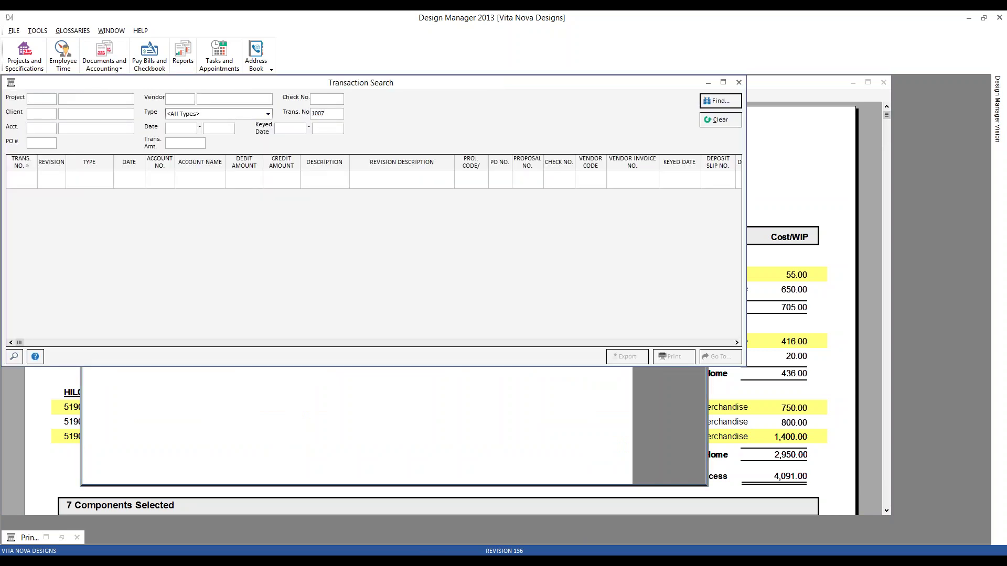
pyautogui.press('BackSpace')
pyautogui.write('07')
pyautogui.click(267, 115)
pyautogui.scroll(-1, 231, 158)
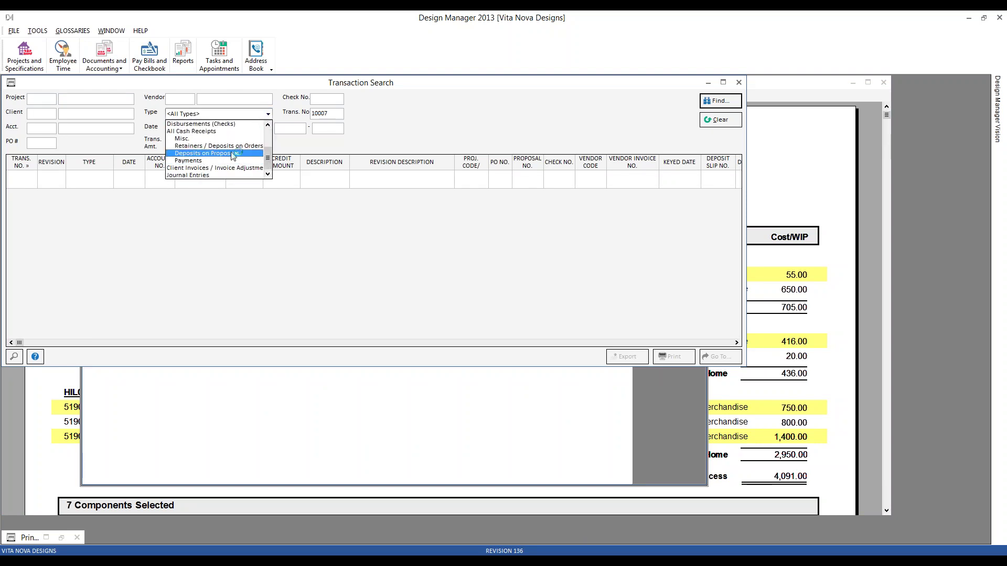
pyautogui.click(227, 168)
pyautogui.click(713, 101)
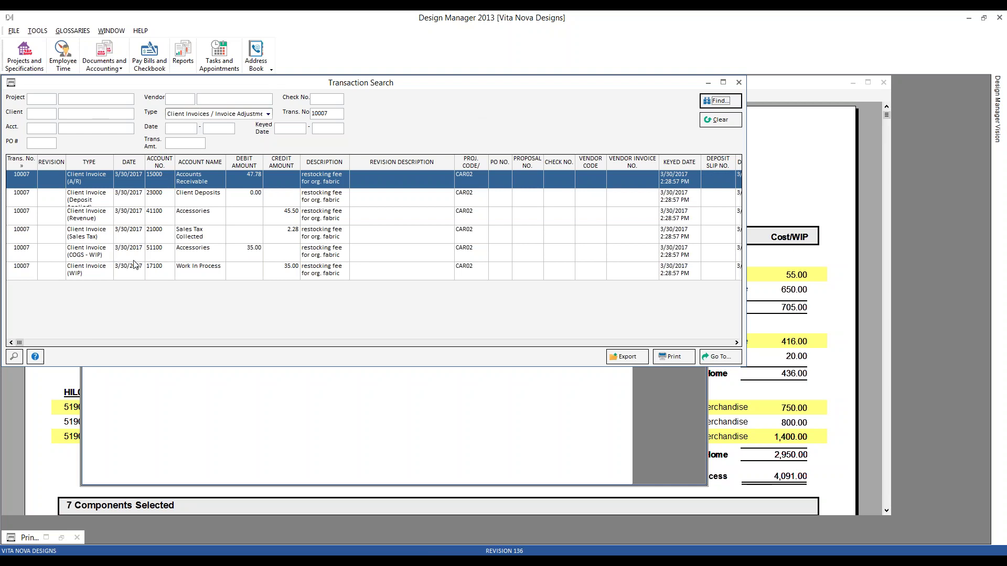
# Step: Examine the invoice's revenue, sales tax, Work In Process and COGS entries in the search results
pyautogui.click(195, 216)
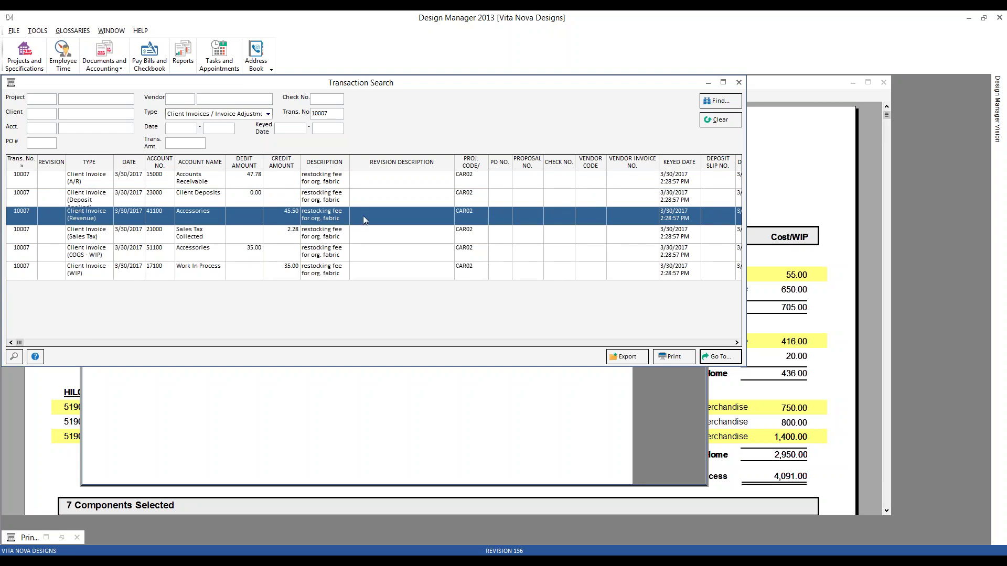
pyautogui.click(331, 234)
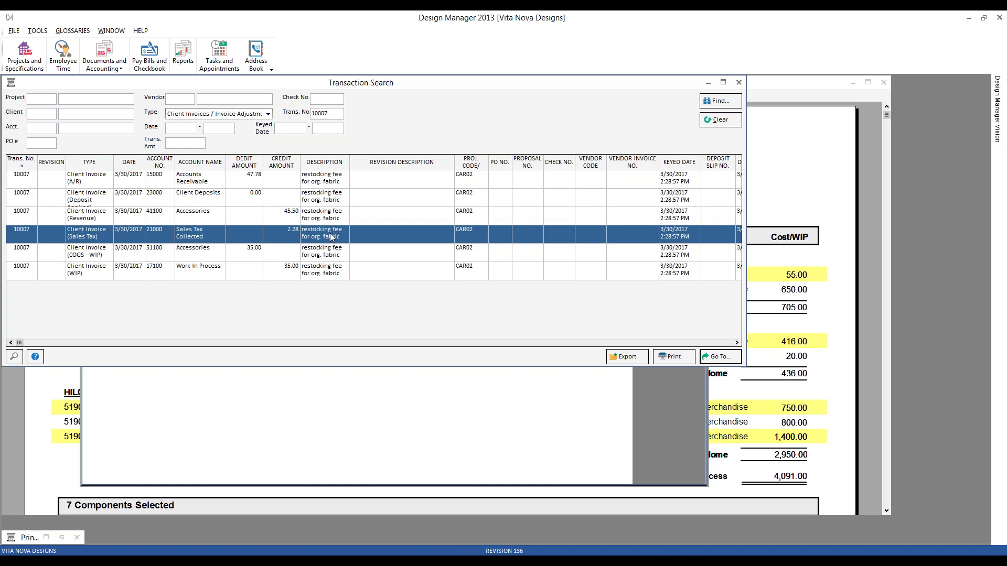
pyautogui.click(198, 273)
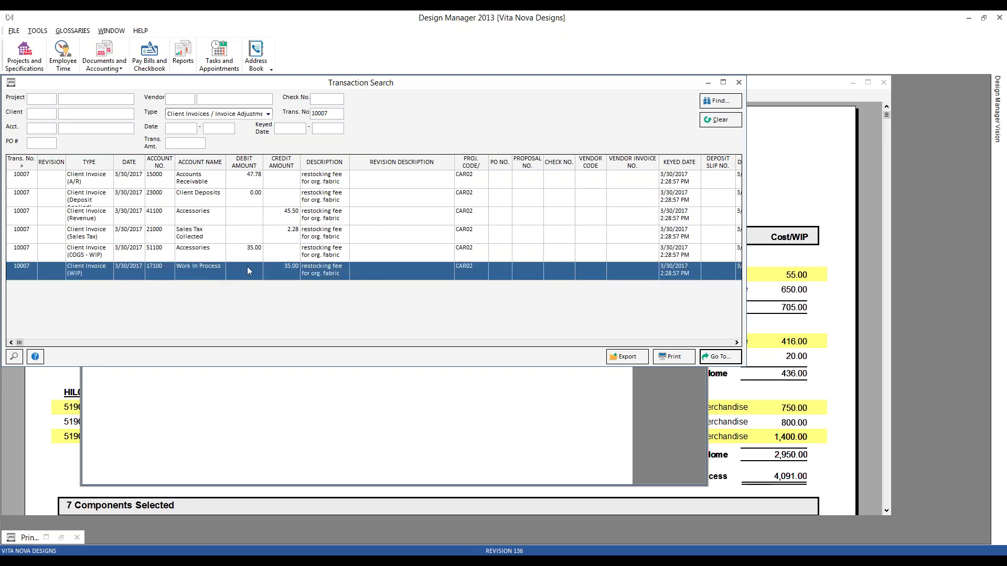
pyautogui.click(216, 258)
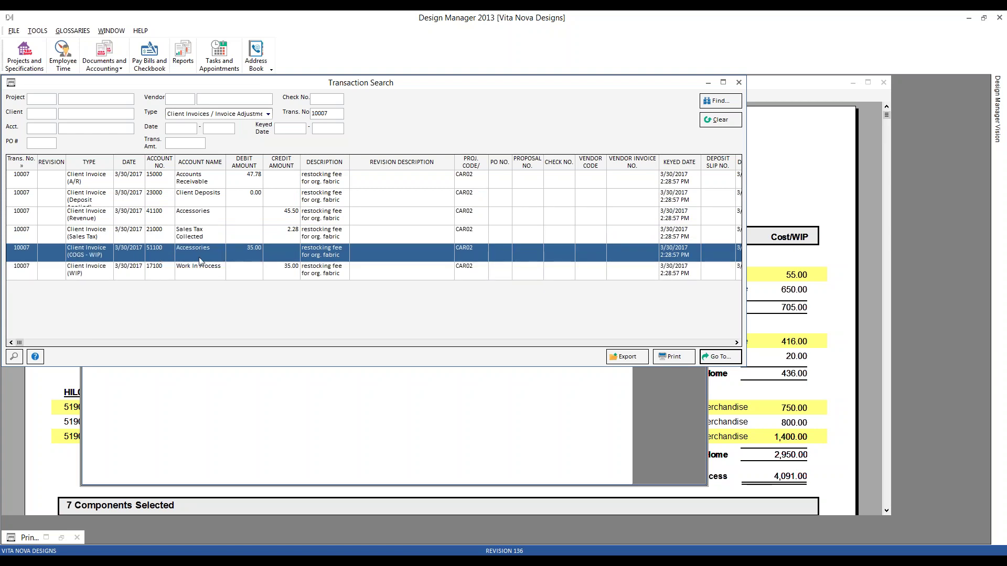
# Step: Compare the invoice's accounts receivable, Work In Process and COGS - WIP entries in the transaction search results
pyautogui.click(200, 261)
pyautogui.click(250, 184)
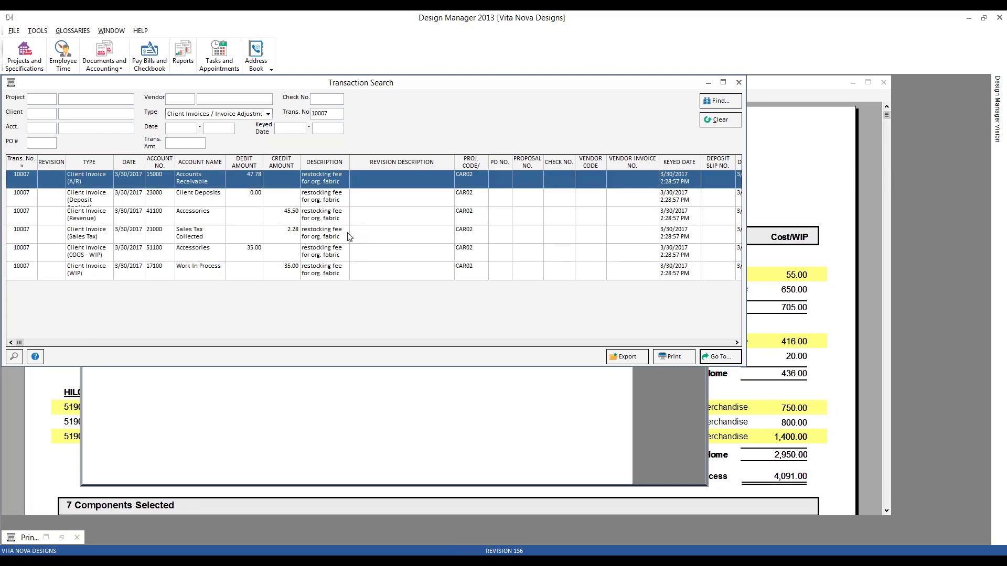
pyautogui.click(321, 278)
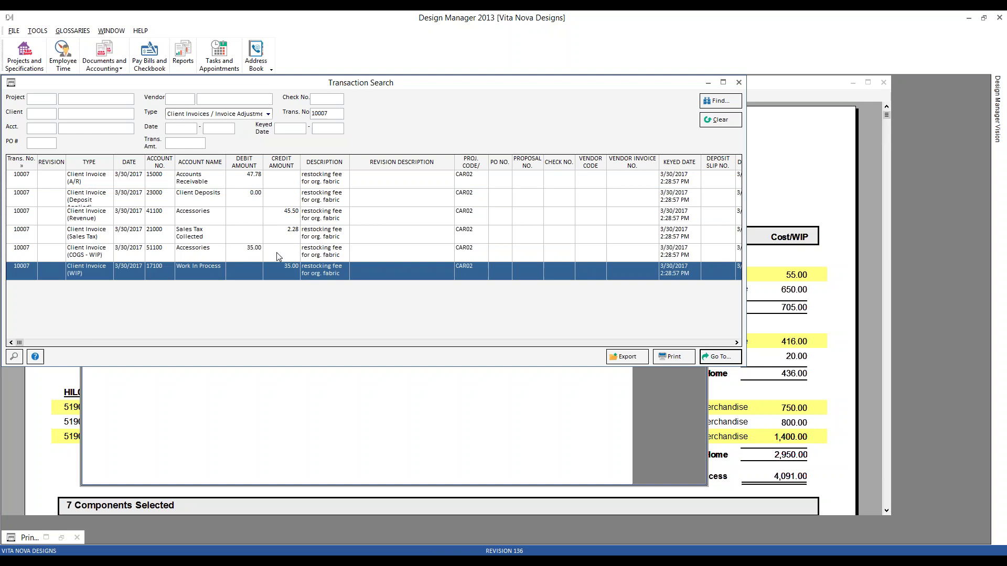
pyautogui.click(212, 254)
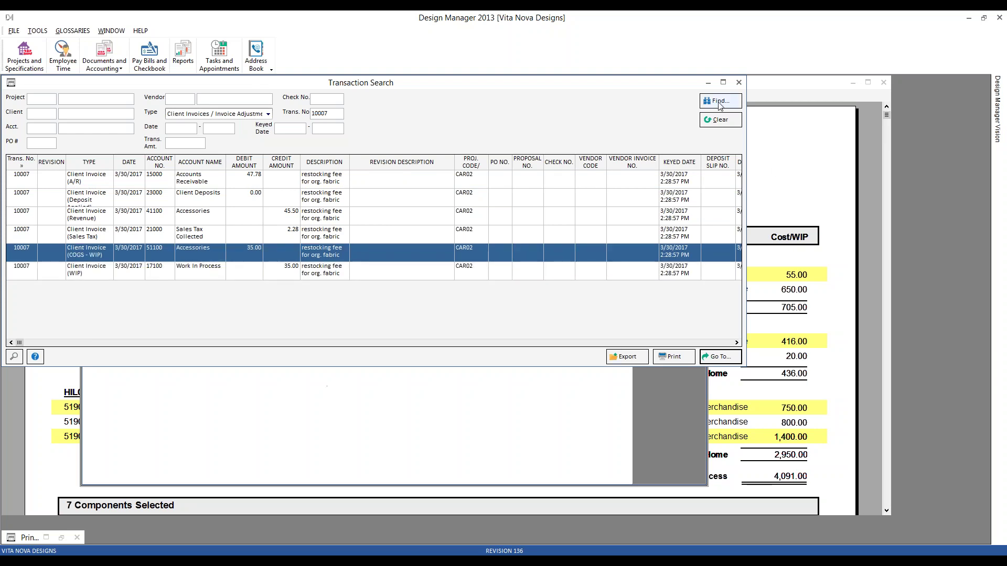
# Step: Close the transaction search and the minimized print preview, keeping the Work In Process report in front
pyautogui.click(739, 83)
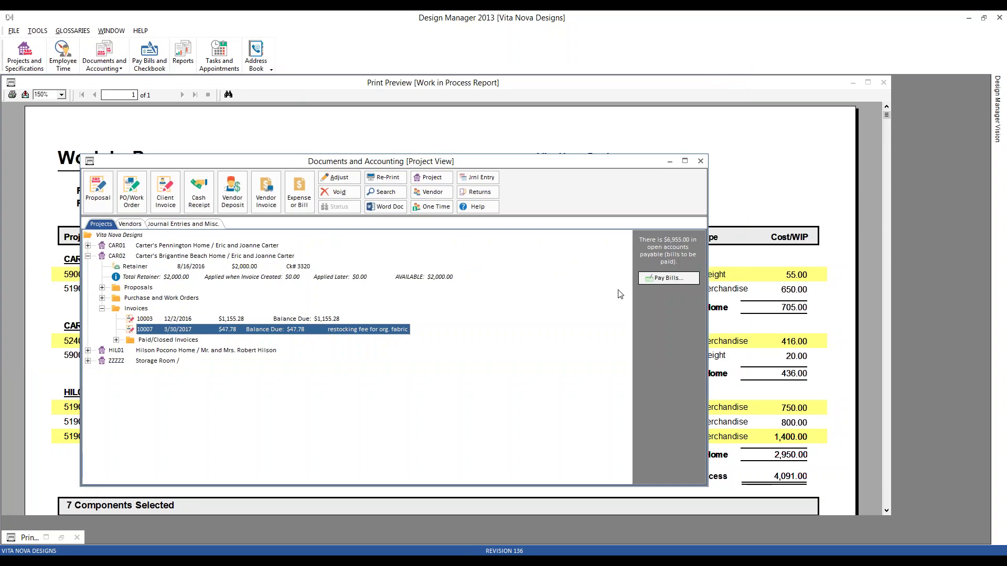
pyautogui.click(645, 128)
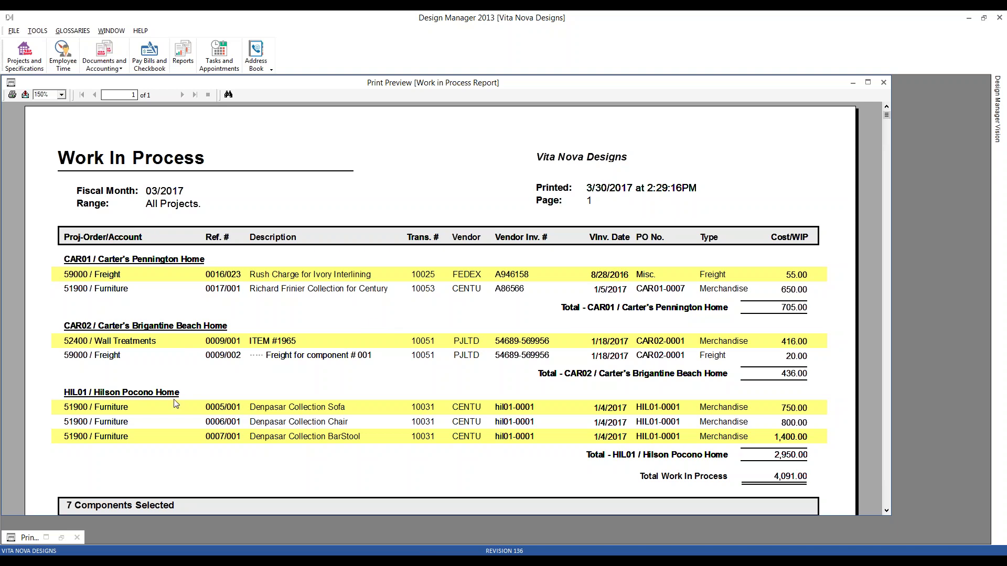
pyautogui.click(78, 538)
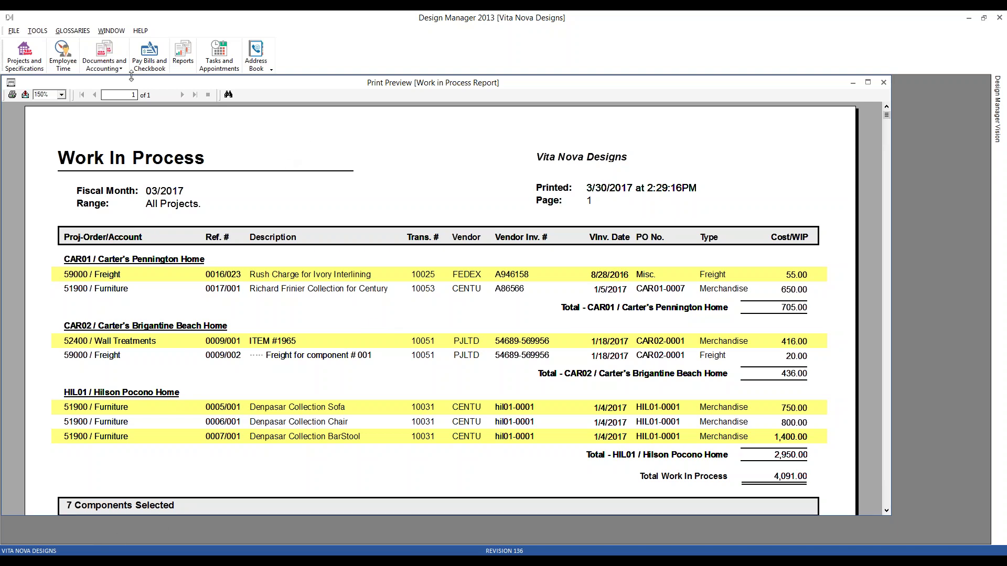
# Step: Start a new client invoice for project CAR01 from the Documents and Accounting project view
pyautogui.click(105, 53)
pyautogui.moveTo(257, 169); pyautogui.dragTo(244, 142)
pyautogui.click(74, 229)
pyautogui.click(178, 218)
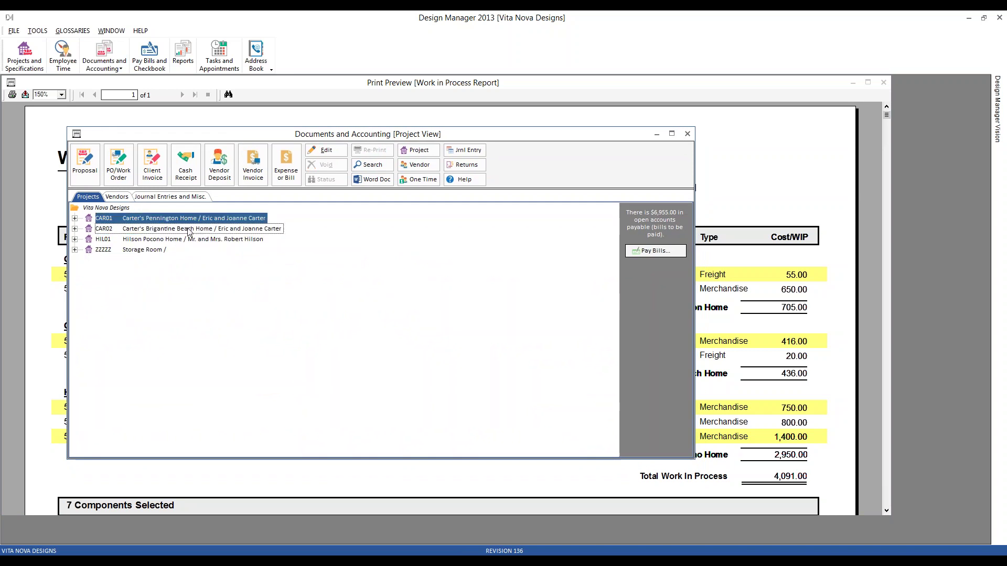
pyautogui.click(153, 174)
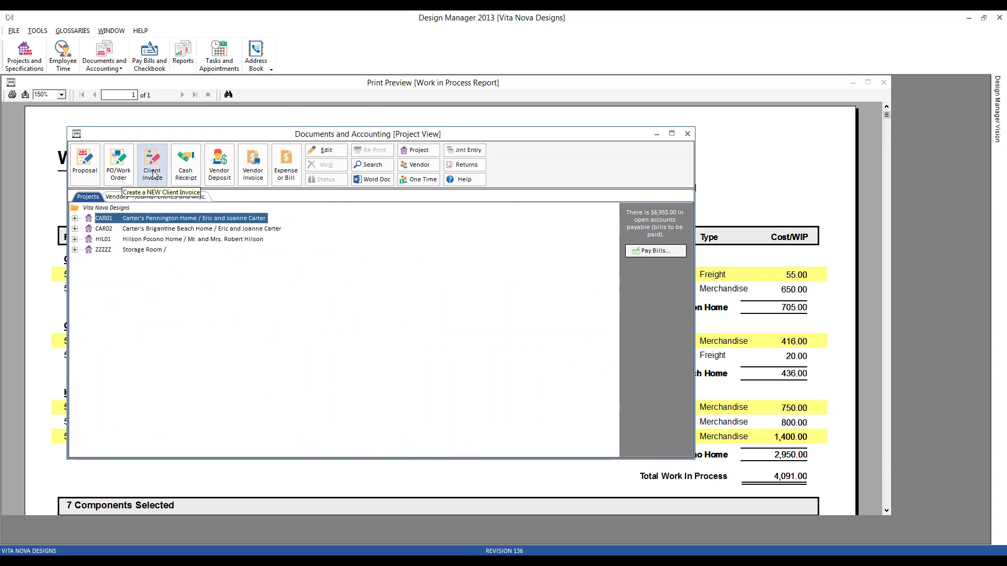
pyautogui.moveTo(141, 100); pyautogui.dragTo(263, 129)
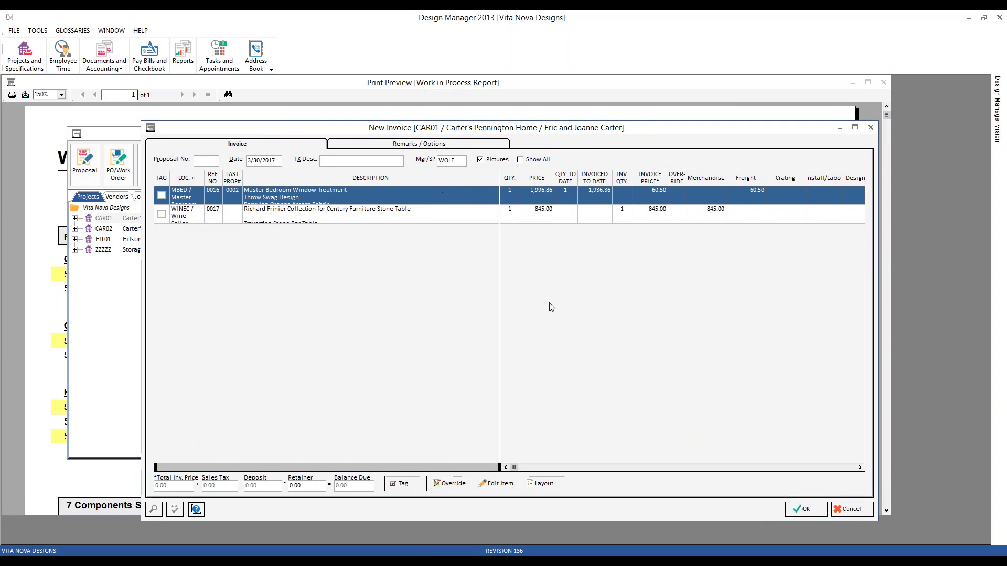
# Step: Override the invoice price of item 0016, the Master Bedroom Window Treatment, with freight price and taxable amount both 0.00
pyautogui.click(751, 203)
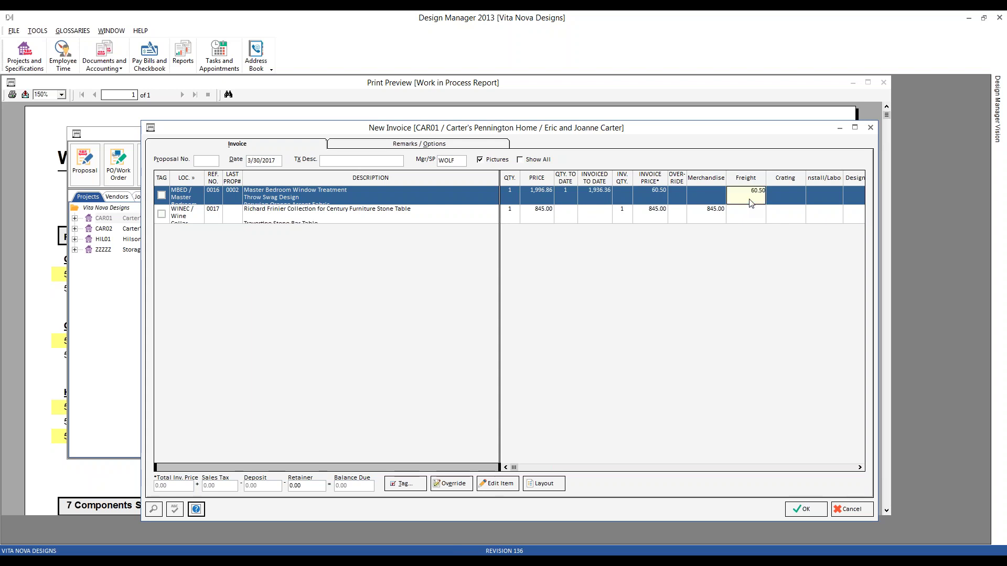
pyautogui.click(634, 320)
pyautogui.click(454, 488)
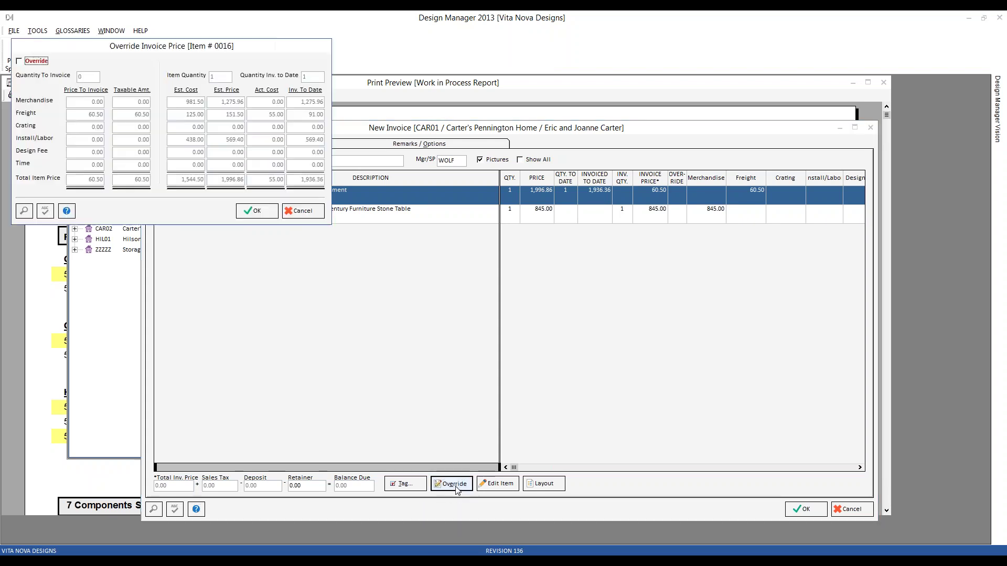
pyautogui.moveTo(112, 50); pyautogui.dragTo(342, 200)
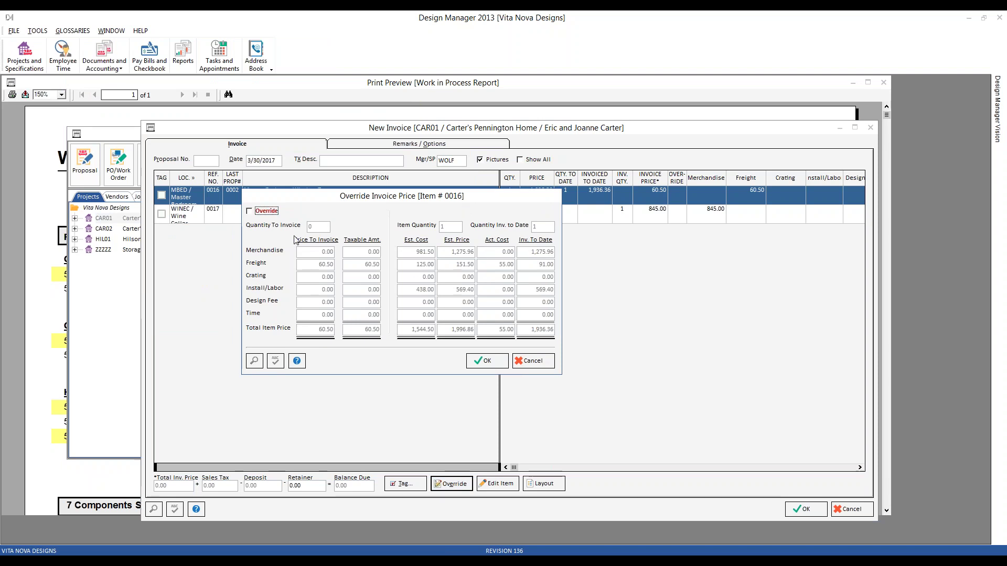
pyautogui.click(265, 212)
pyautogui.moveTo(305, 264); pyautogui.dragTo(346, 266)
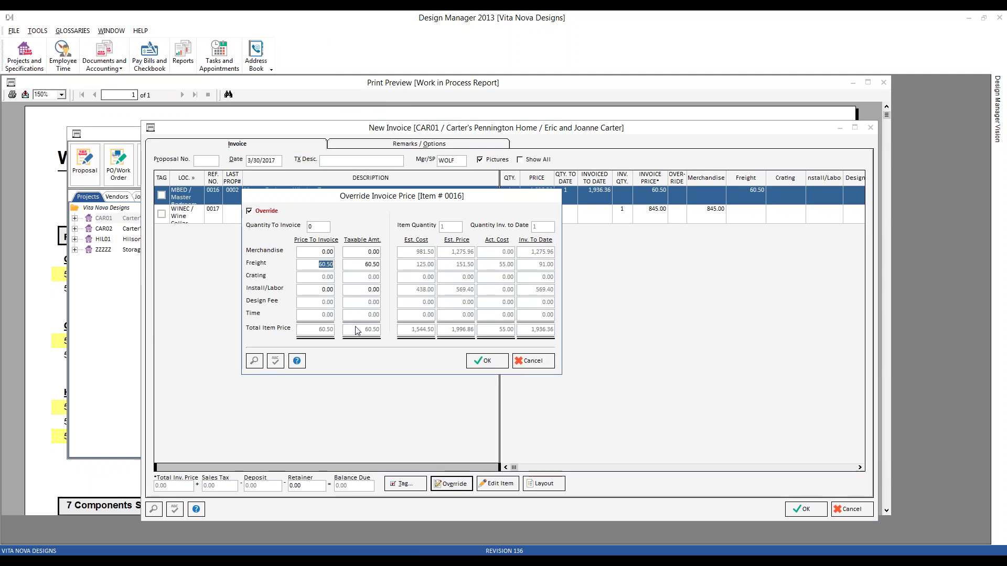
pyautogui.write('0')
pyautogui.click(356, 264)
pyautogui.moveTo(355, 264); pyautogui.dragTo(380, 265)
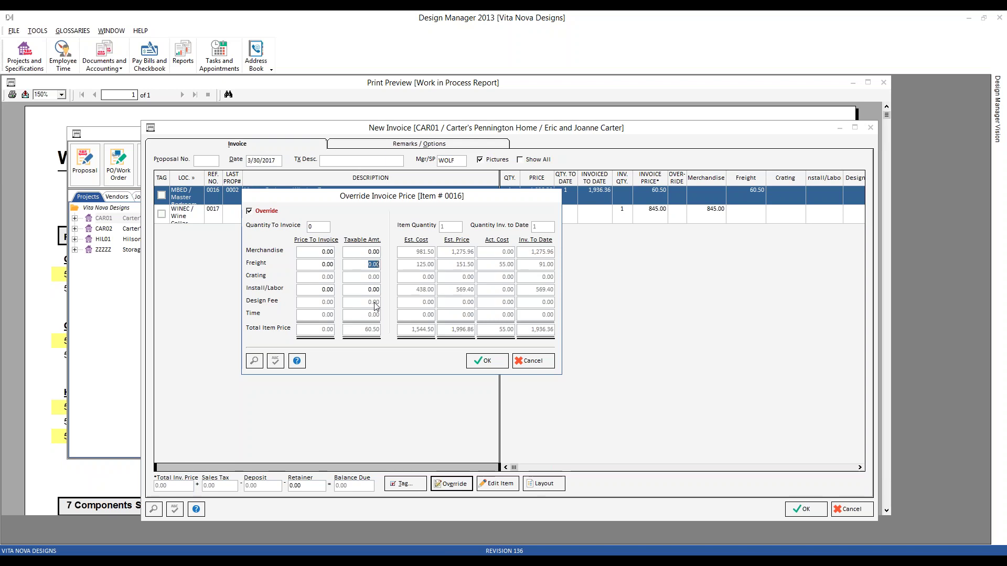
pyautogui.click(496, 360)
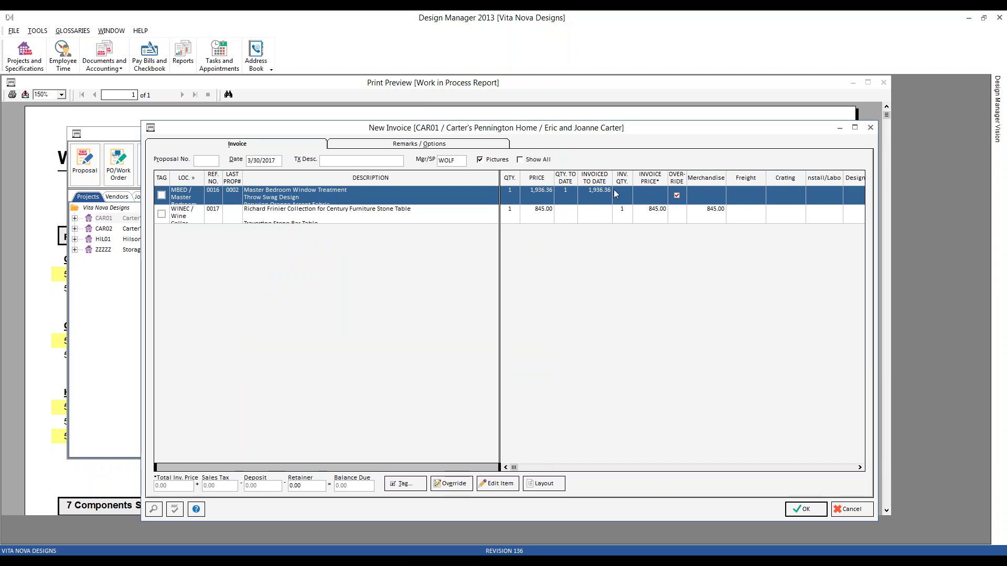
# Step: Tag the Master Bedroom Window Treatment for invoicing and accept the invoice with the description "clear rush chg from WIP"
pyautogui.click(162, 195)
pyautogui.write('ear rush chg from wWIP')
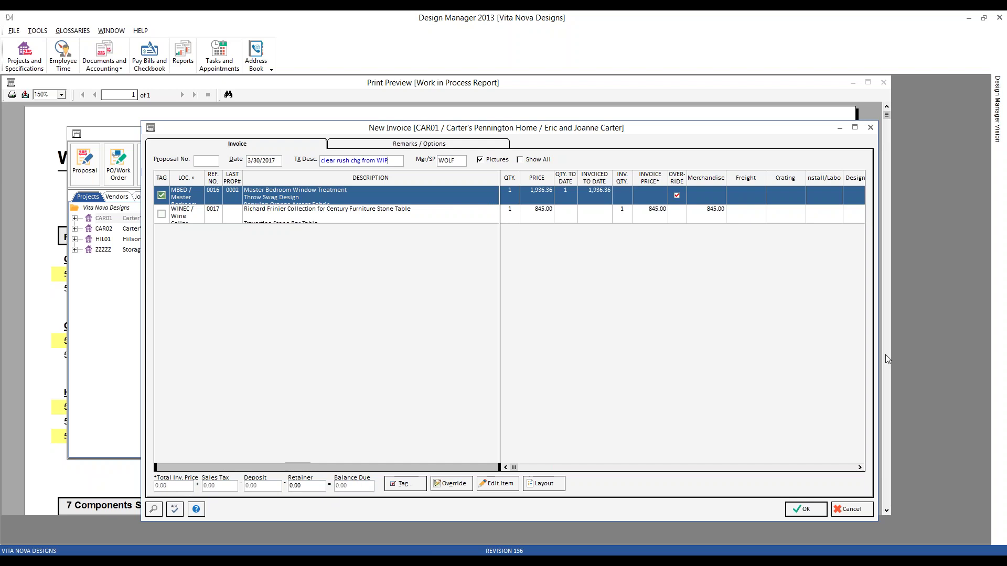
pyautogui.click(810, 508)
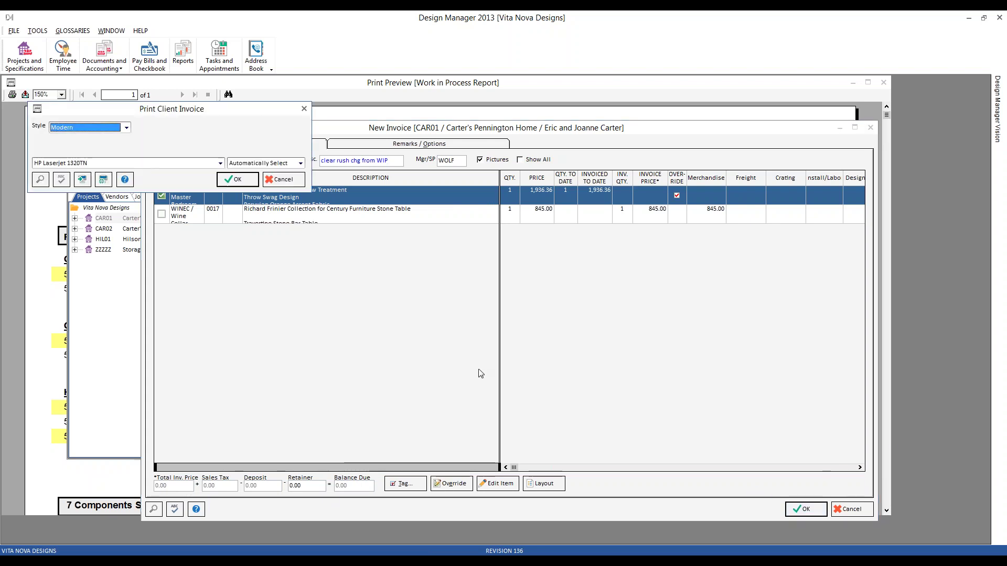
# Step: Produce the zero-amount client invoice in the Modern style and close its print preview
pyautogui.click(254, 180)
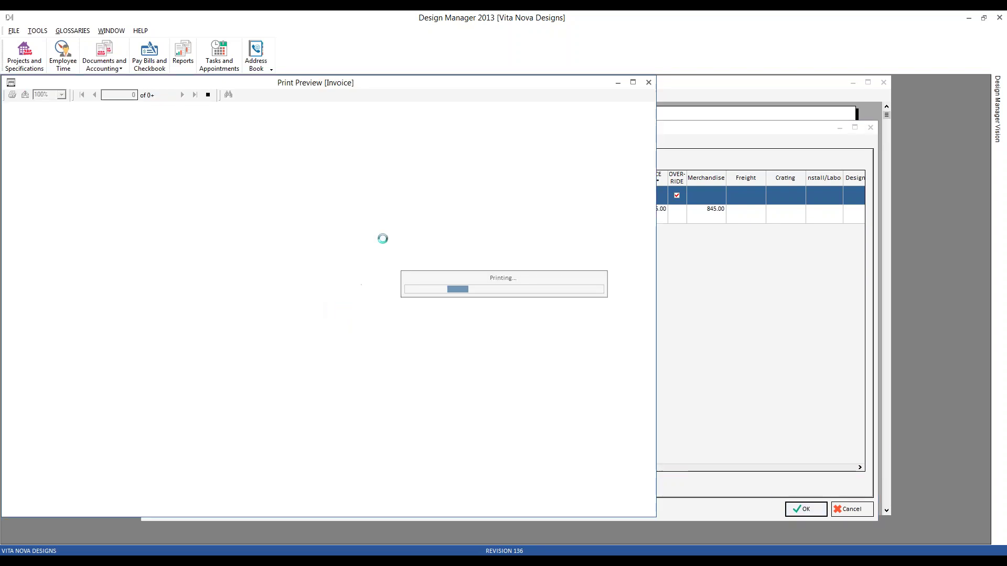
pyautogui.click(648, 82)
pyautogui.click(521, 318)
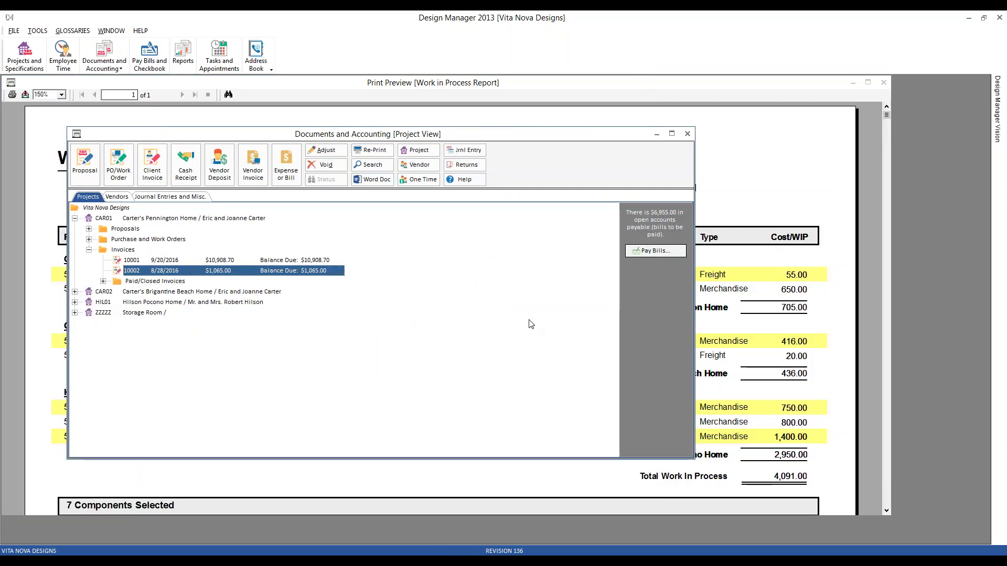
# Step: Replace the old Work In Process preview with a fresh report as of 03/2017, viewed at 150%
pyautogui.click(884, 83)
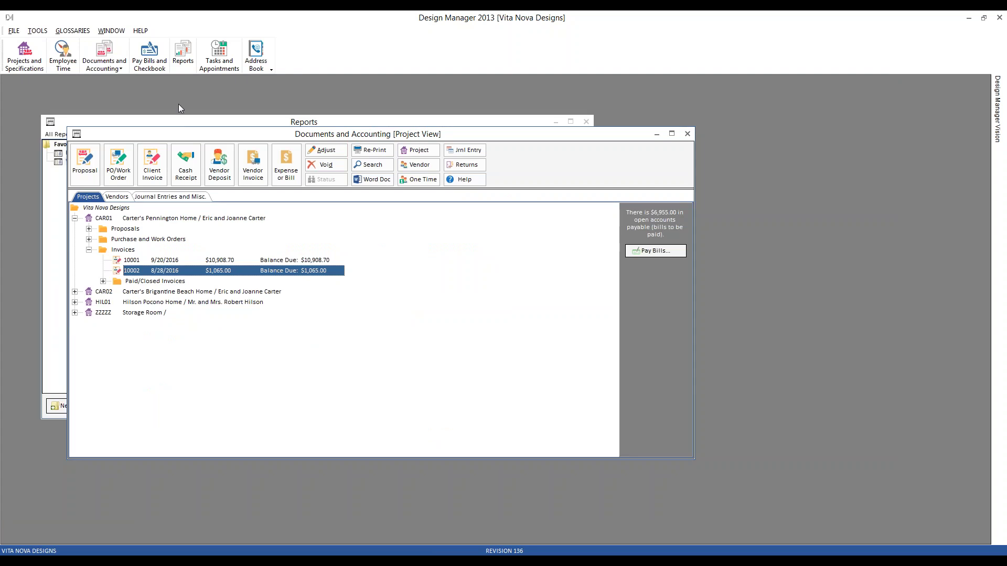
pyautogui.click(183, 55)
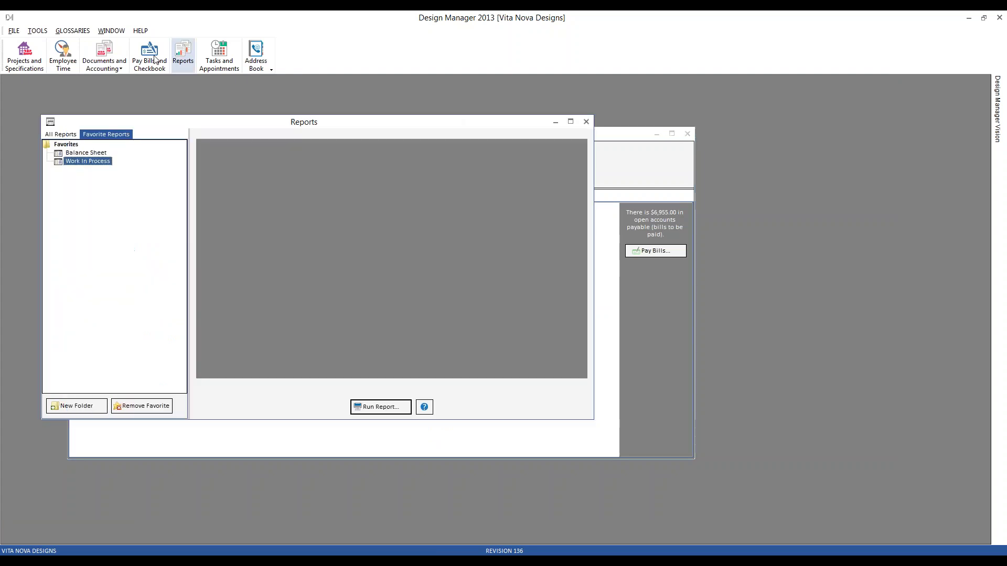
pyautogui.doubleClick(105, 162)
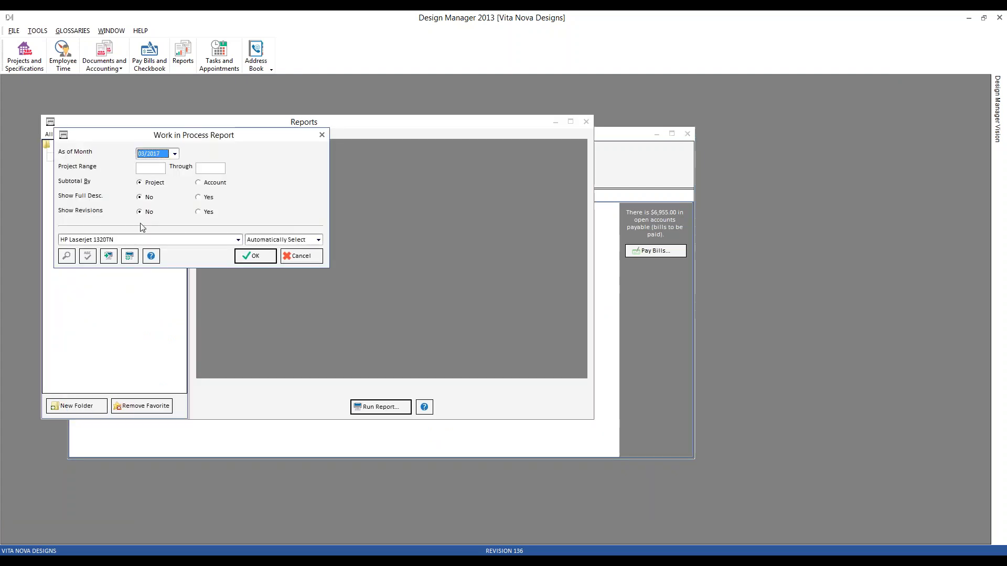
pyautogui.click(255, 257)
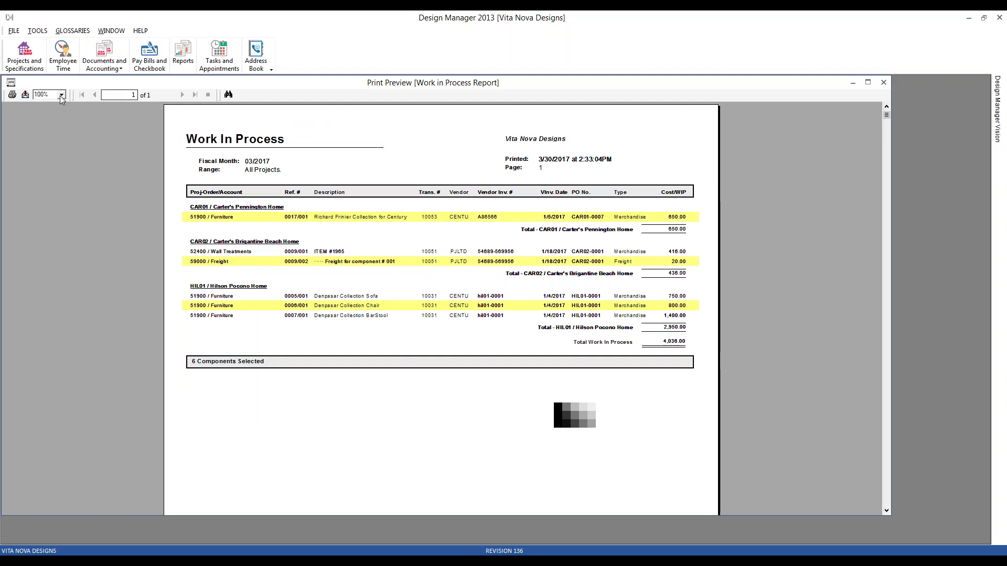
pyautogui.click(61, 94)
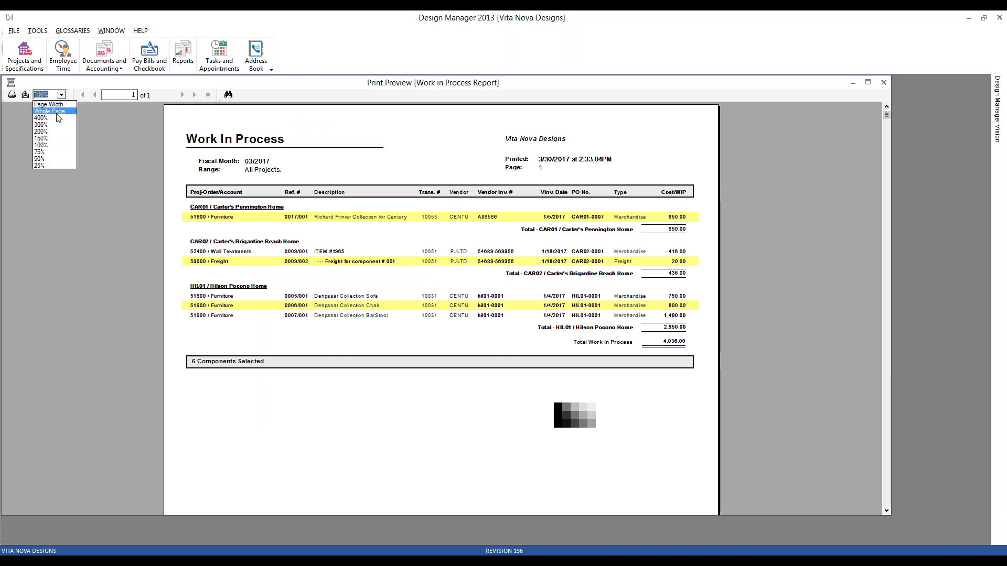
pyautogui.click(56, 135)
pyautogui.click(345, 168)
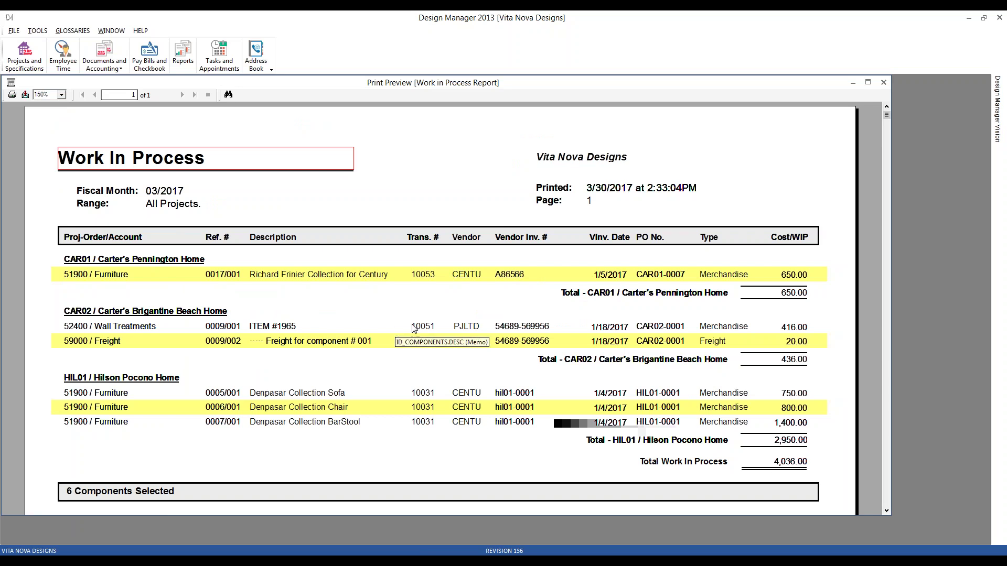
# Step: Check the monthly balances of account 59000 Freight in the Account Glossary, and close the glossary
pyautogui.click(79, 32)
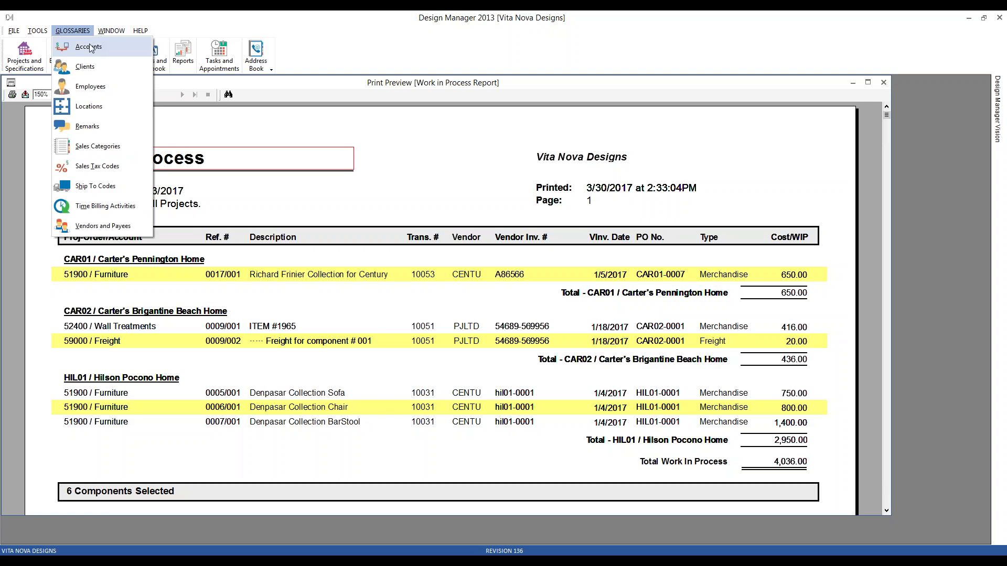
pyautogui.click(90, 48)
pyautogui.click(143, 270)
pyautogui.write('59')
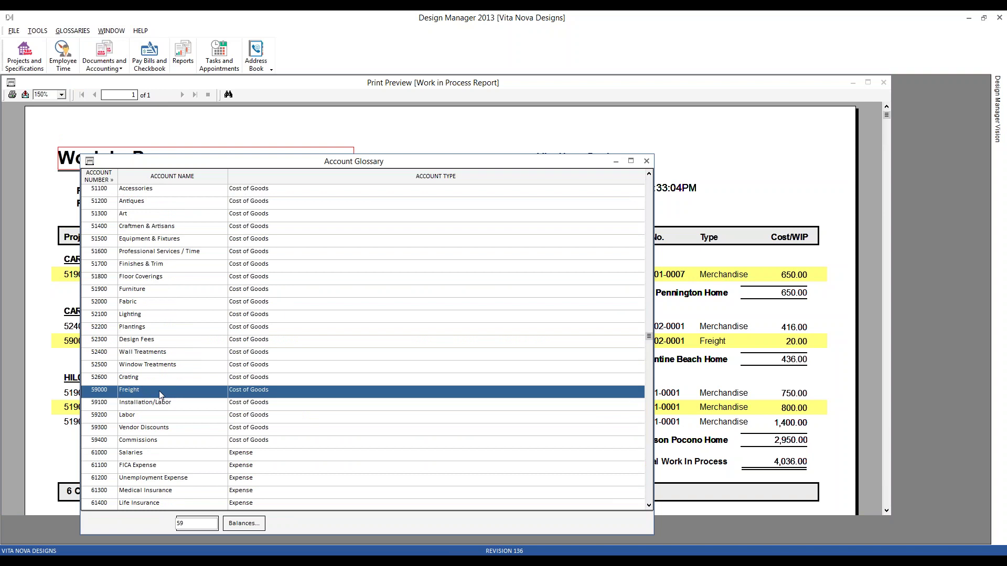
pyautogui.click(249, 525)
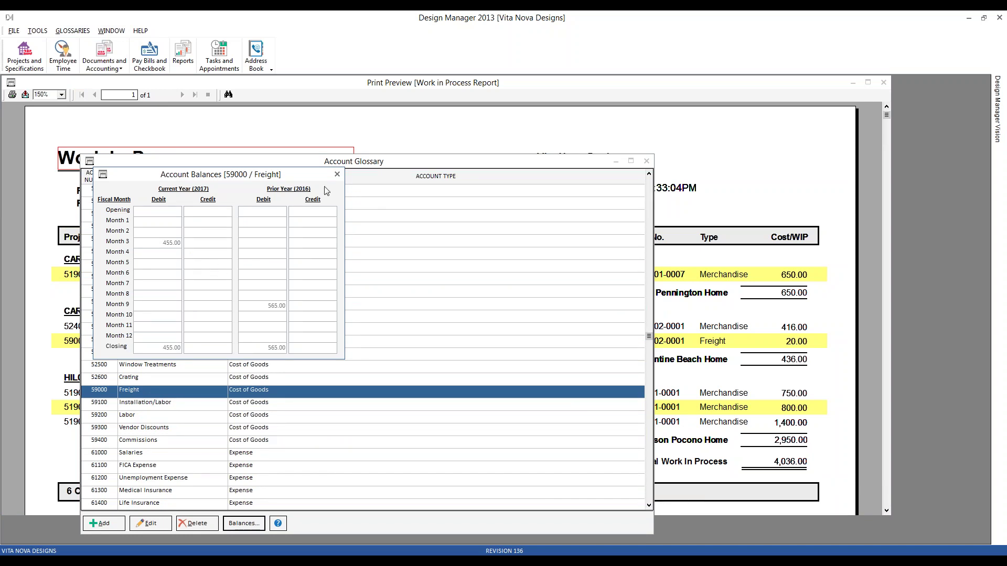
pyautogui.click(337, 174)
pyautogui.click(647, 161)
# Step: Open the options for the General Ledger report Account Inquiry
pyautogui.click(183, 52)
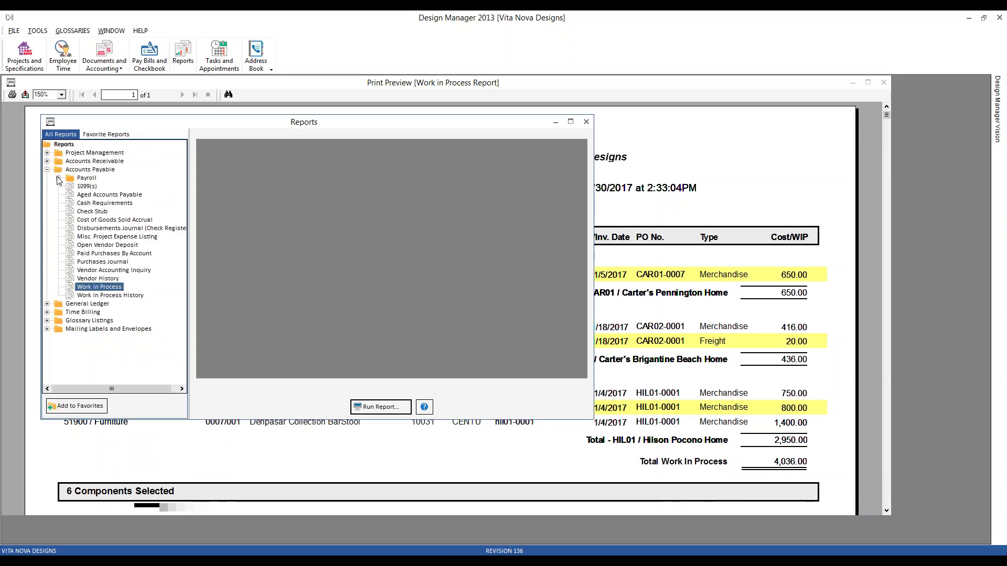
pyautogui.click(48, 170)
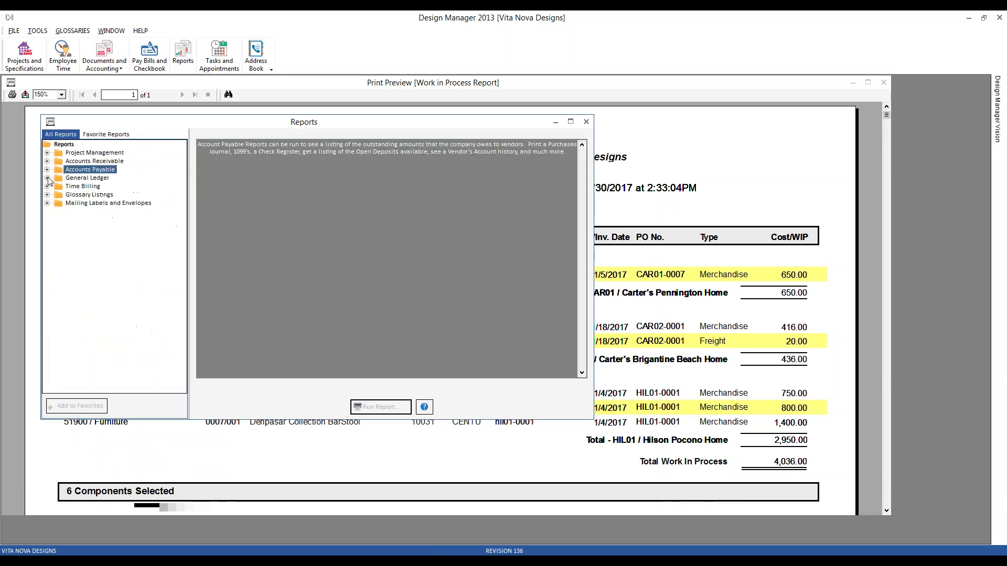
pyautogui.click(48, 178)
pyautogui.click(97, 194)
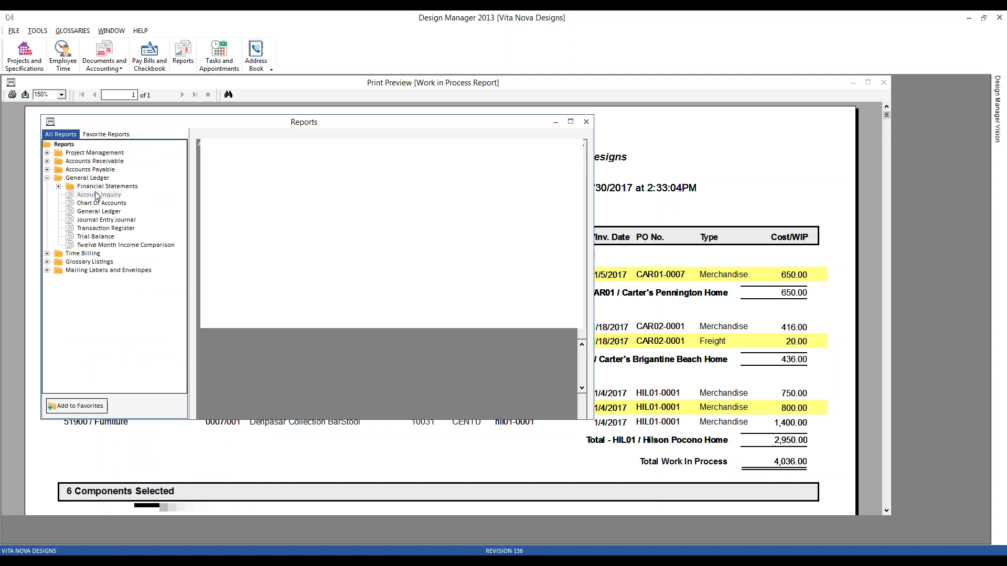
pyautogui.press('Return')
# Step: Run the Account Inquiry report for account 59000 with starting and ending month 03/2017
pyautogui.write('5')
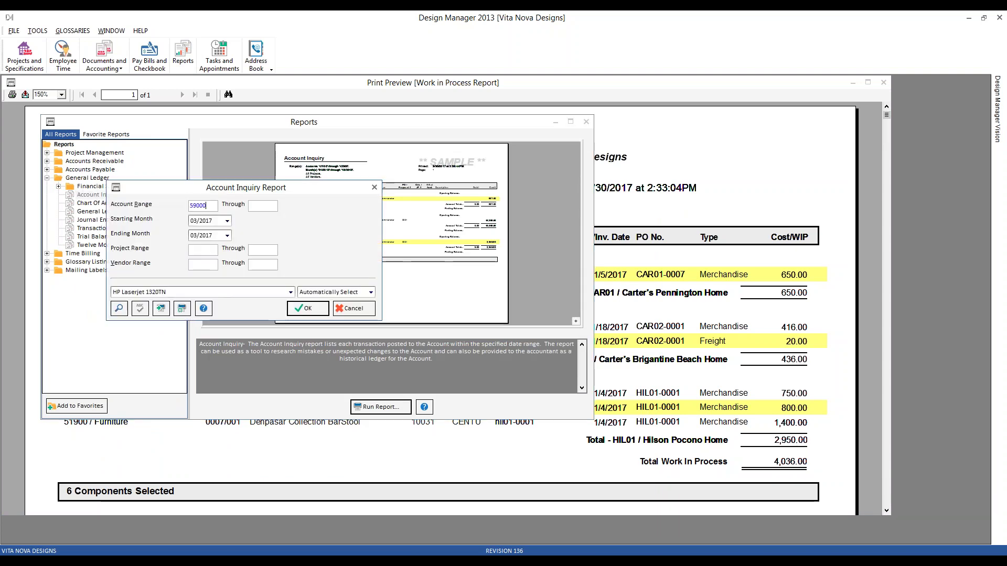
pyautogui.write('9000')
pyautogui.press('Tab')
pyautogui.press('Tab')
pyautogui.press('Tab')
pyautogui.click(317, 310)
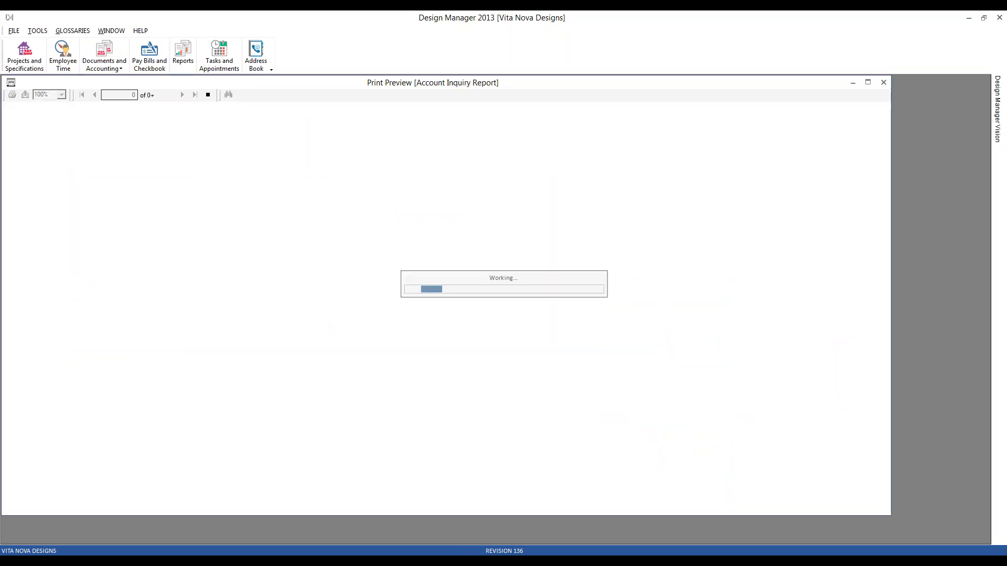
# Step: Examine the Freight account's COGS-WIP transactions in the Account Inquiry report at 150%, and close the preview
pyautogui.click(61, 95)
pyautogui.click(52, 138)
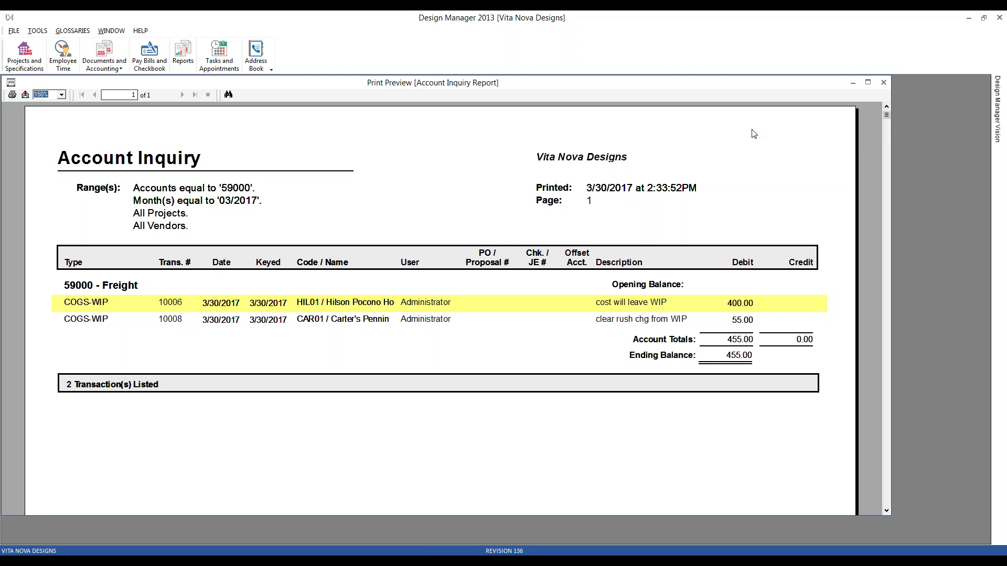
pyautogui.click(884, 83)
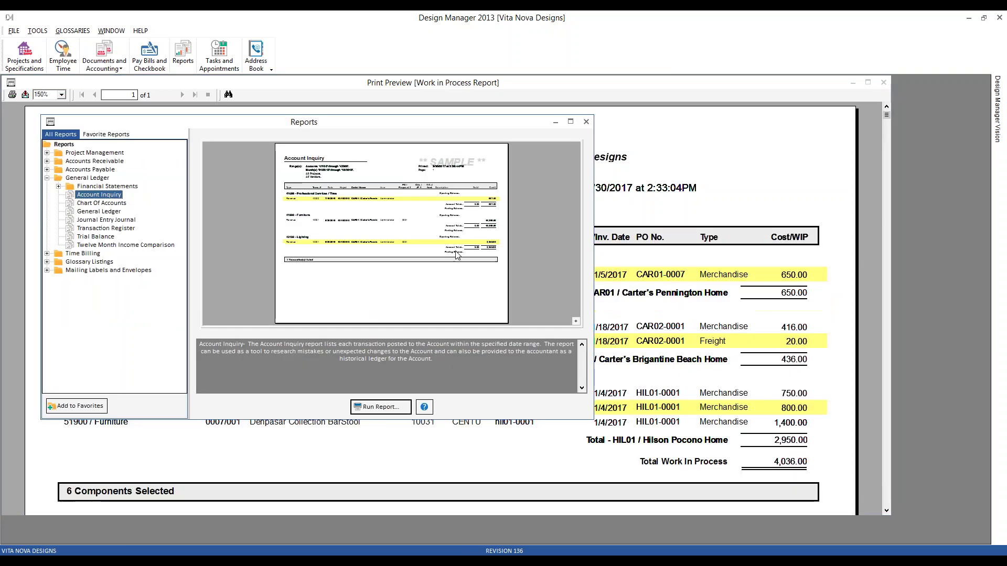
# Step: Close the reports window, switch to Design Manager Pro 8.0 and open the Accounts Payable reports
pyautogui.click(587, 122)
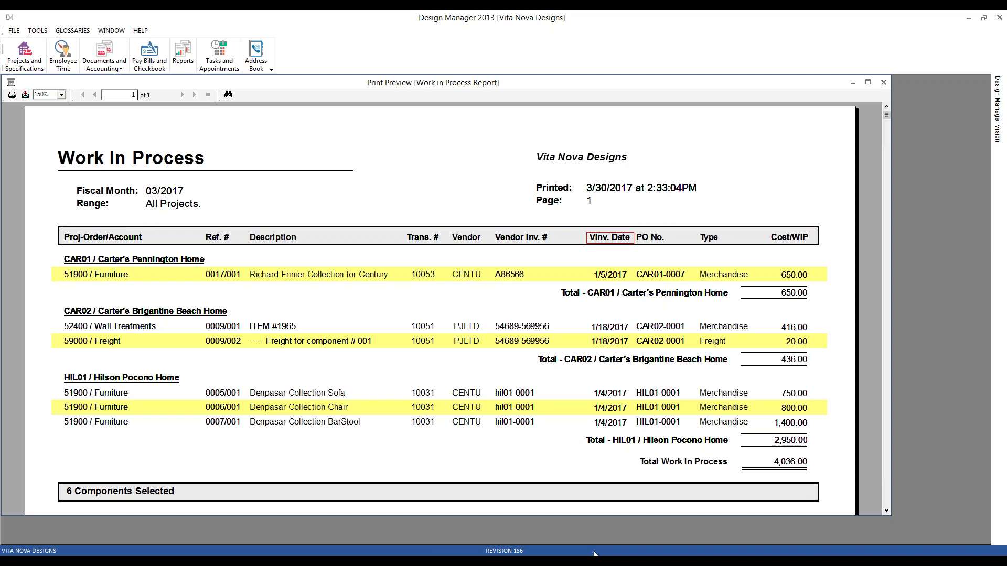
pyautogui.moveTo(587, 561)
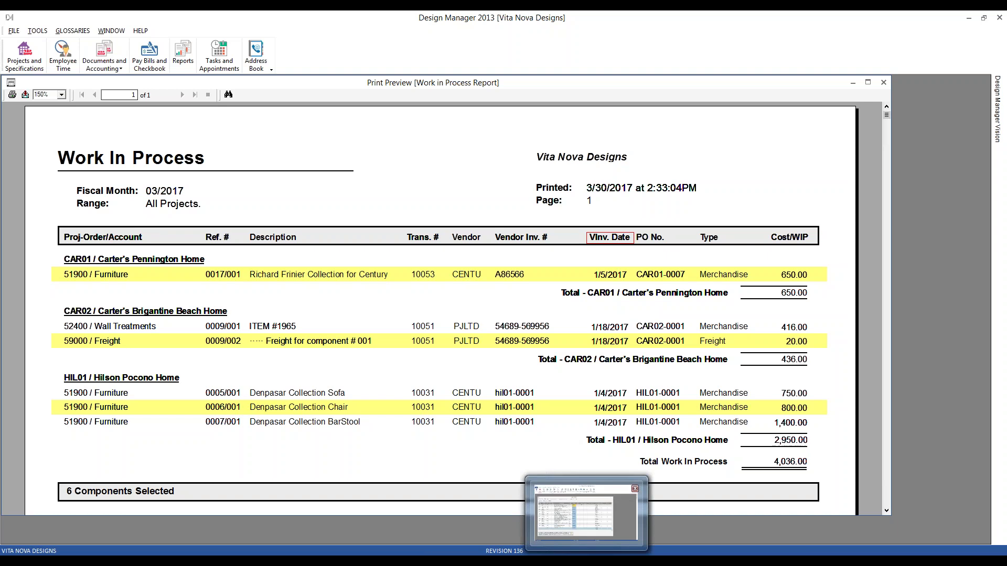
pyautogui.click(586, 512)
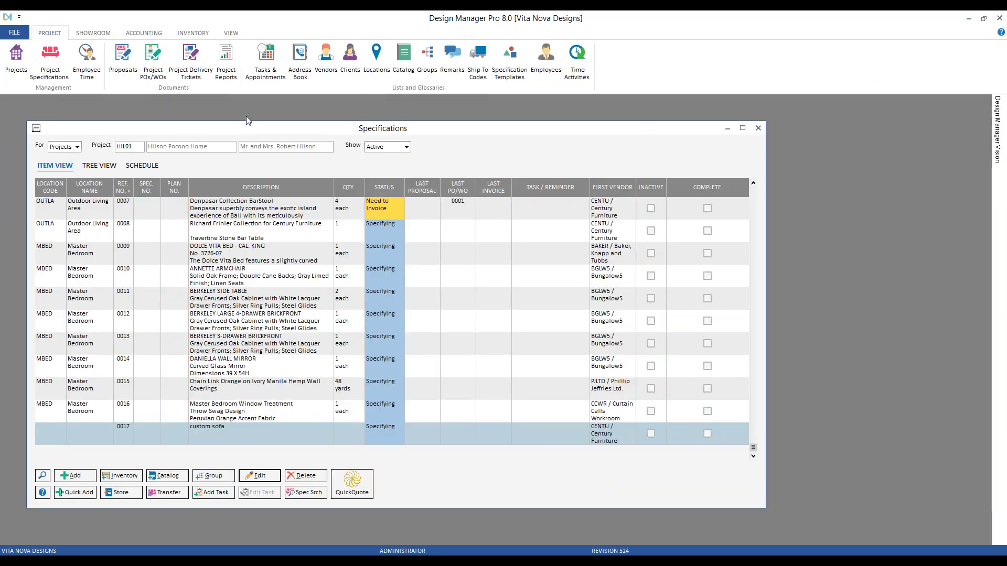
pyautogui.click(144, 33)
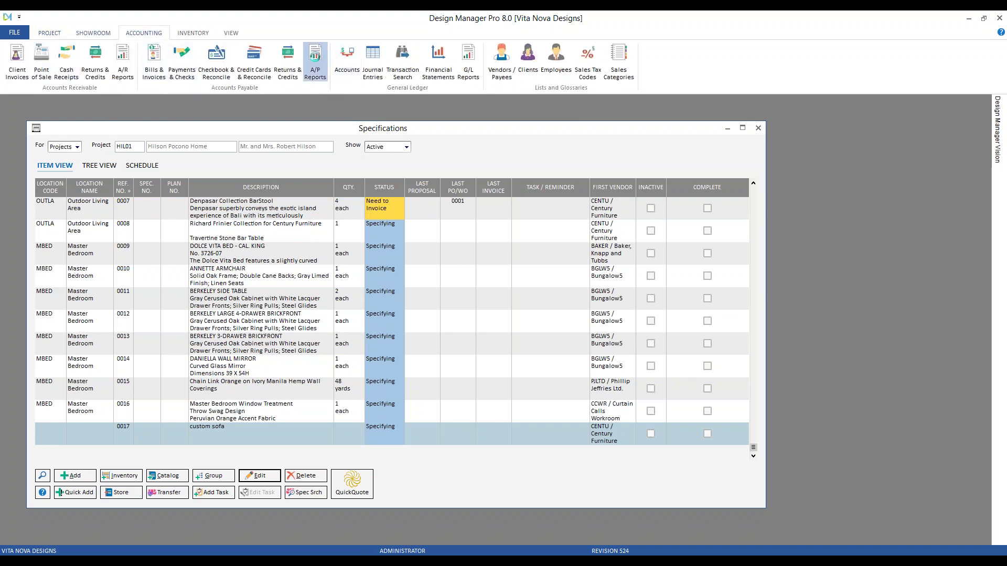
pyautogui.click(315, 57)
pyautogui.moveTo(176, 114); pyautogui.dragTo(250, 142)
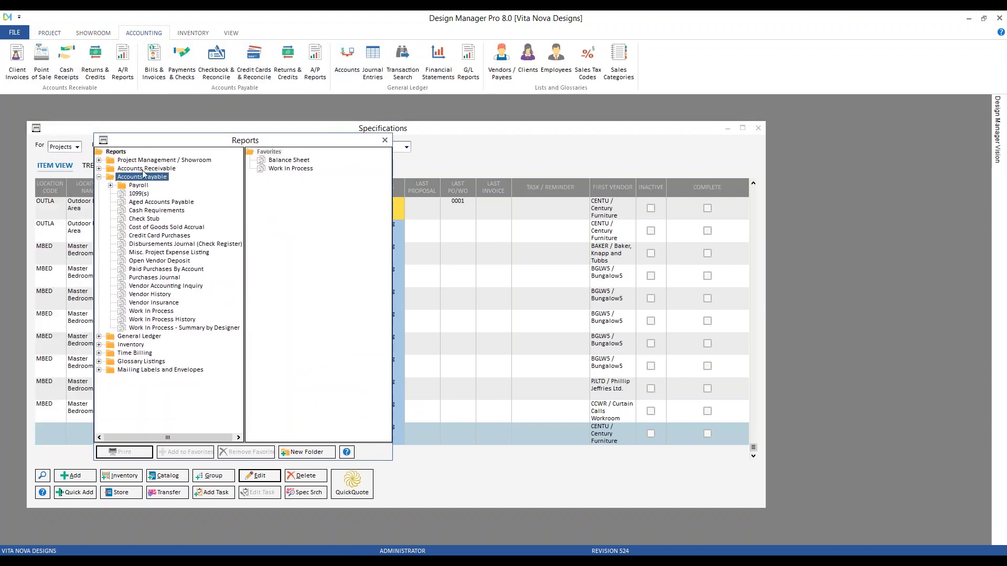
# Step: Run the Work In Process History report for project CAR01, item 0017
pyautogui.click(124, 312)
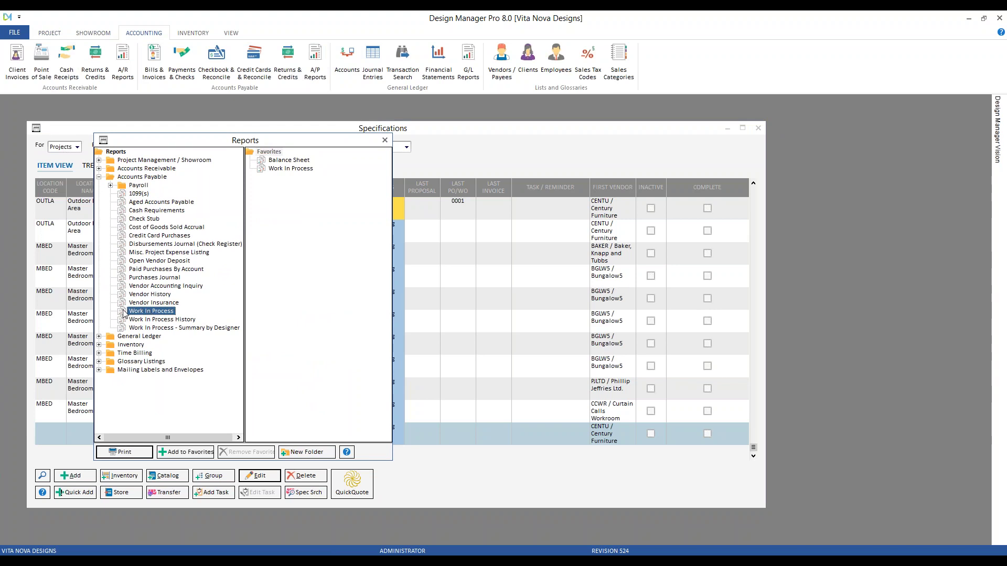
pyautogui.click(291, 169)
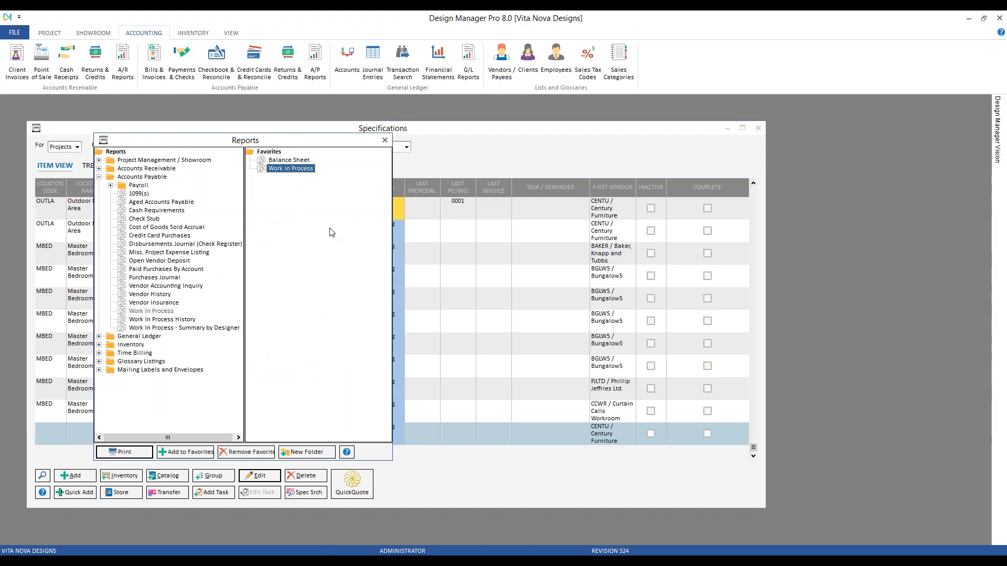
pyautogui.click(165, 320)
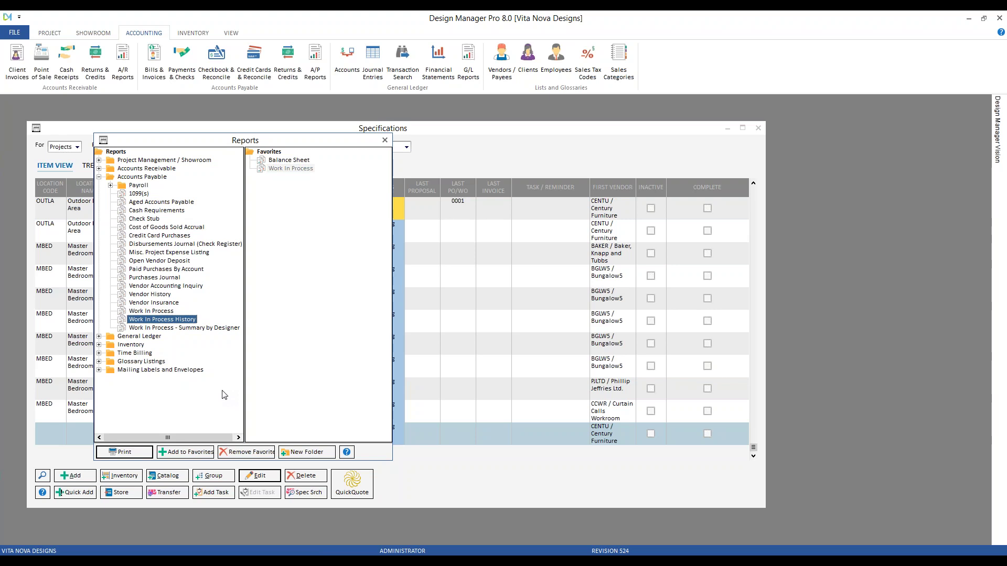
pyautogui.click(126, 452)
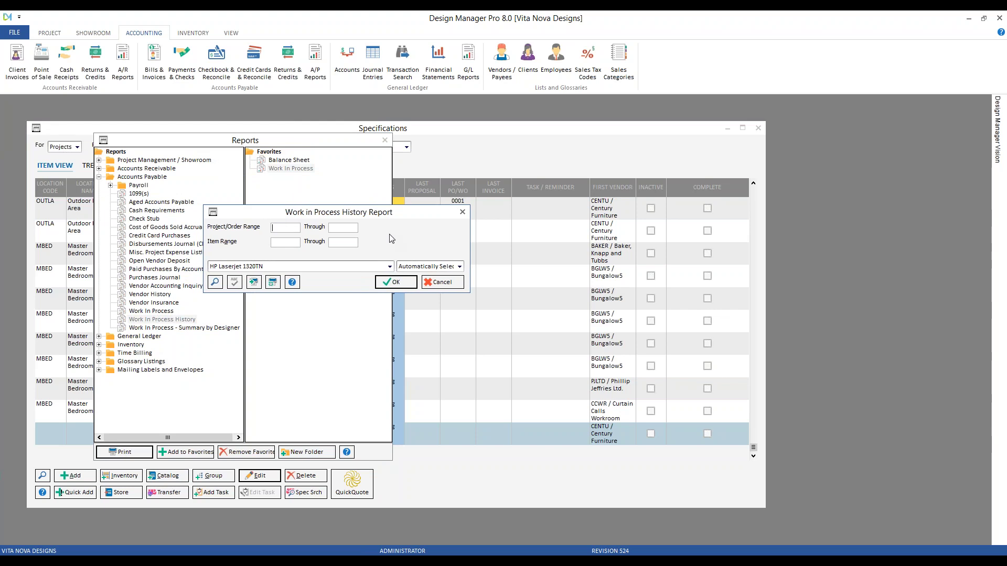
pyautogui.write('CAR01')
pyautogui.press('Tab')
pyautogui.press('Tab')
pyautogui.write('0017')
pyautogui.press('Tab')
pyautogui.press('Return')
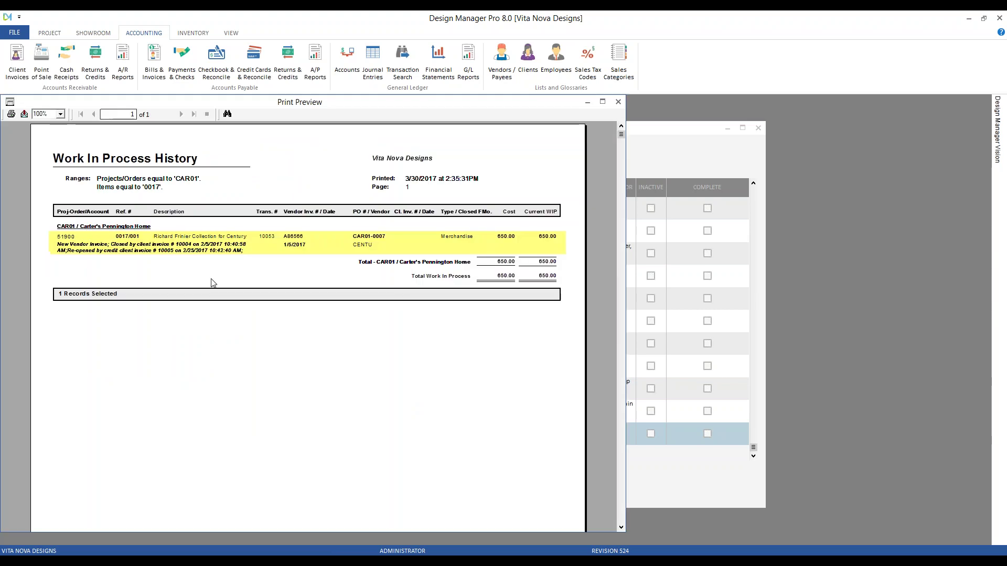
# Step: Examine the item's closing and re-opening history at 150% in a widened preview, and minimize the preview
pyautogui.click(61, 115)
pyautogui.click(54, 157)
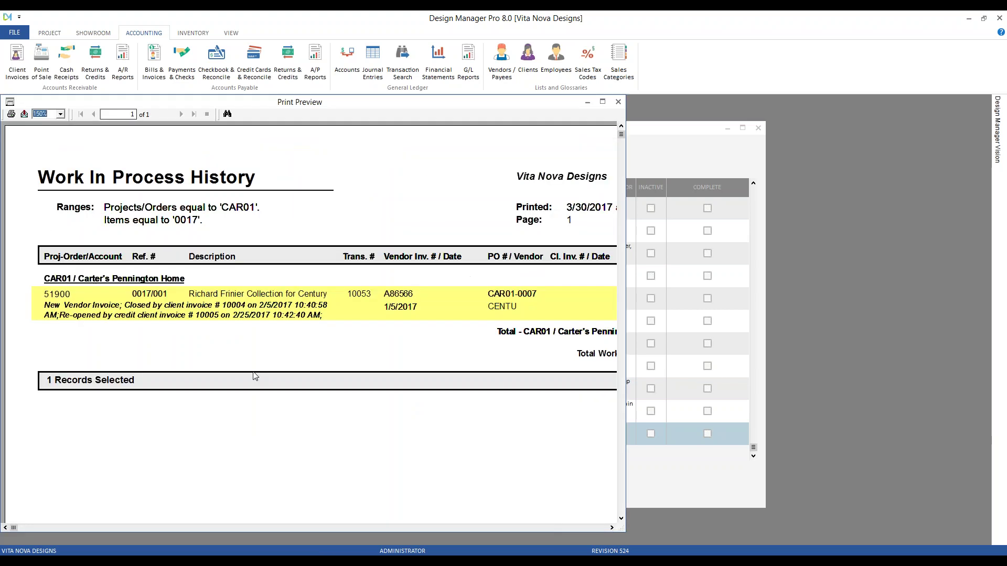
pyautogui.moveTo(626, 533); pyautogui.dragTo(932, 540)
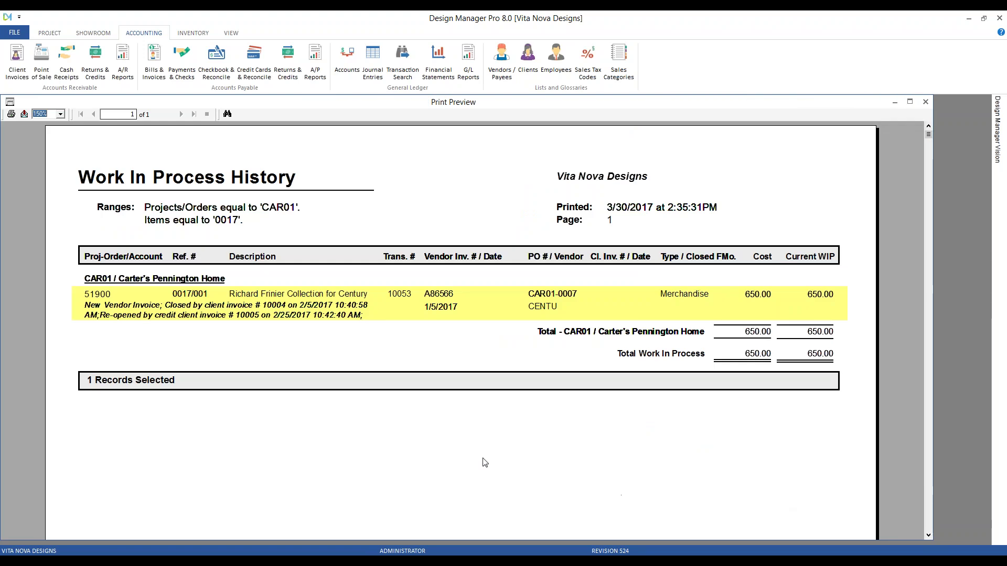
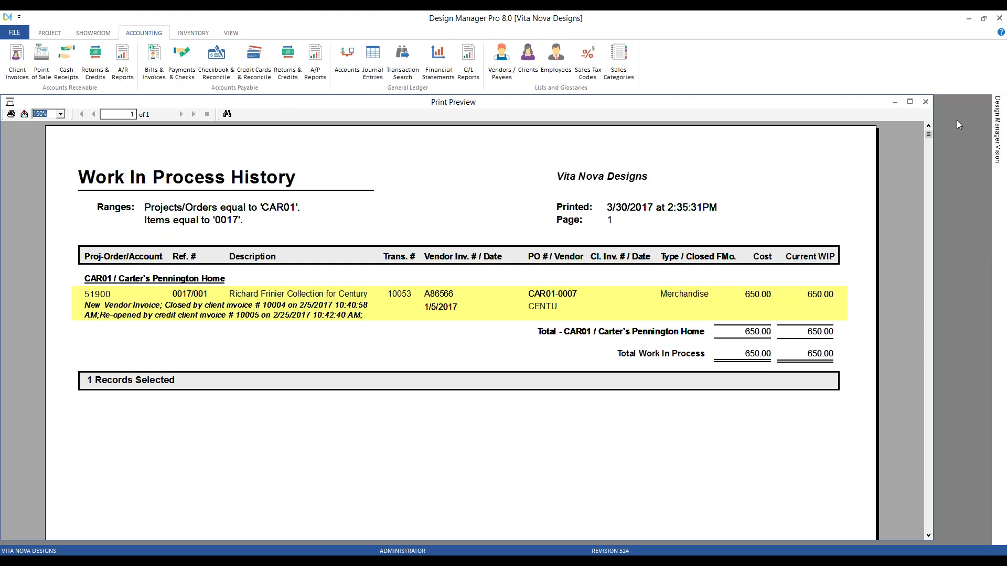
pyautogui.click(895, 102)
pyautogui.click(385, 140)
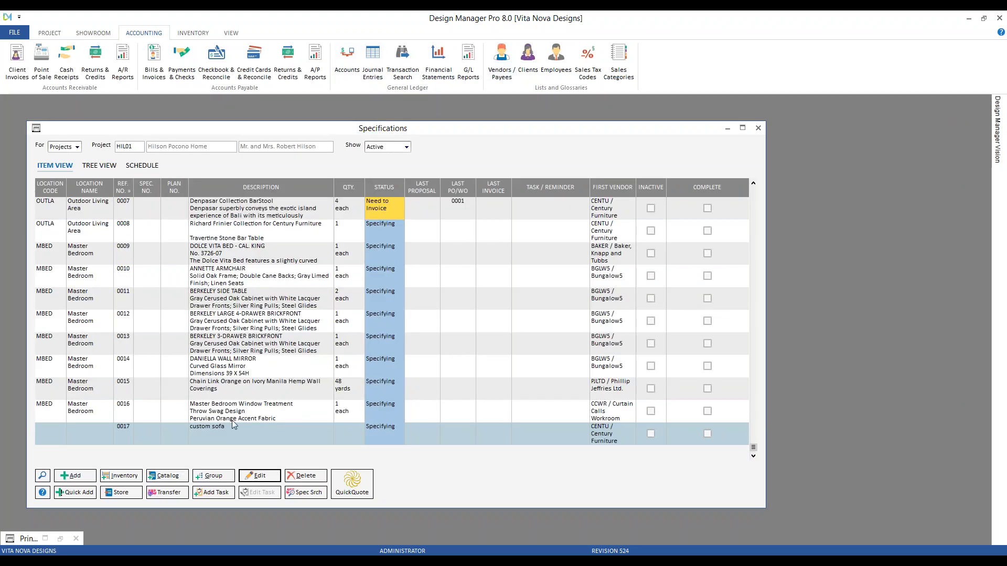
# Step: Show the specifications of project CAR01 and open item 0017, the Travertine Stone Bar Table
pyautogui.click(139, 148)
pyautogui.write('CAR01')
pyautogui.press('Tab')
pyautogui.click(216, 339)
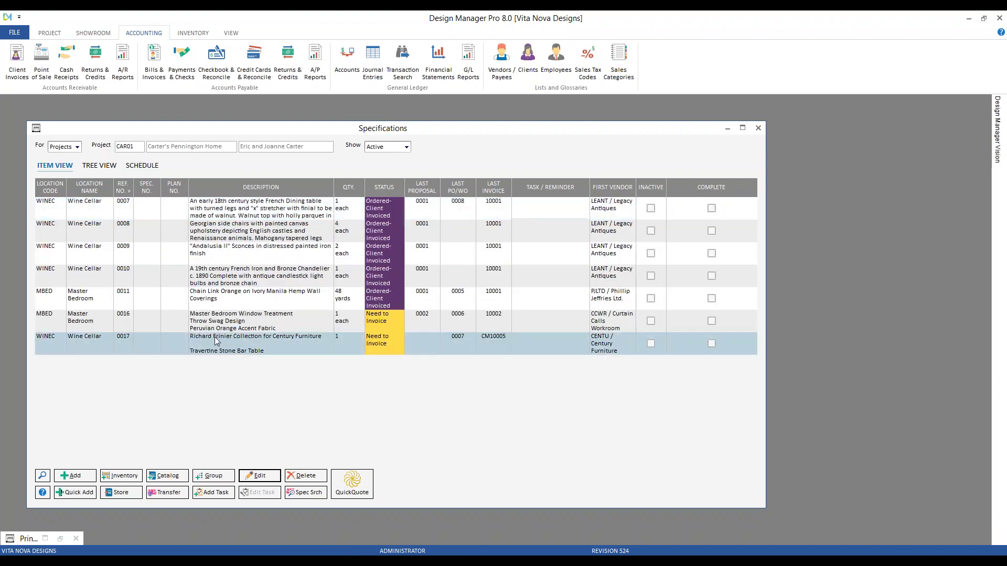
pyautogui.doubleClick(298, 341)
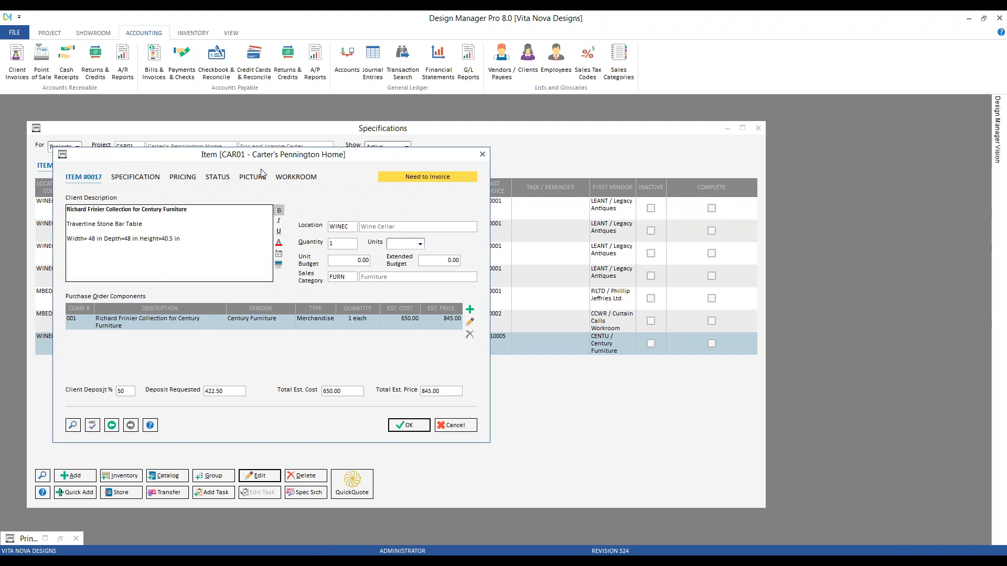
pyautogui.moveTo(265, 159); pyautogui.dragTo(282, 169)
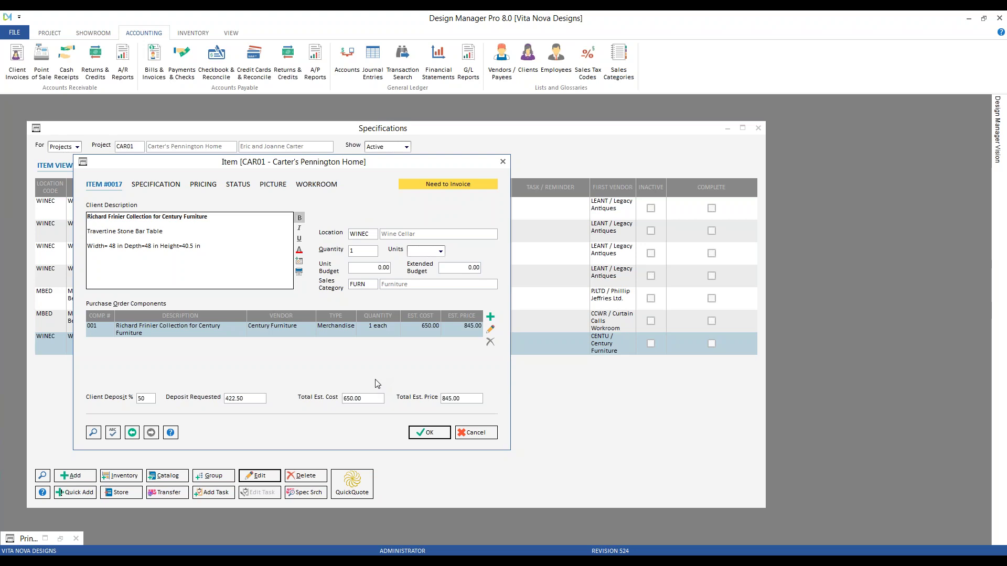
# Step: Check the vendor invoices in component 001's order status, and the client invoices in the item's status
pyautogui.click(490, 329)
pyautogui.click(260, 190)
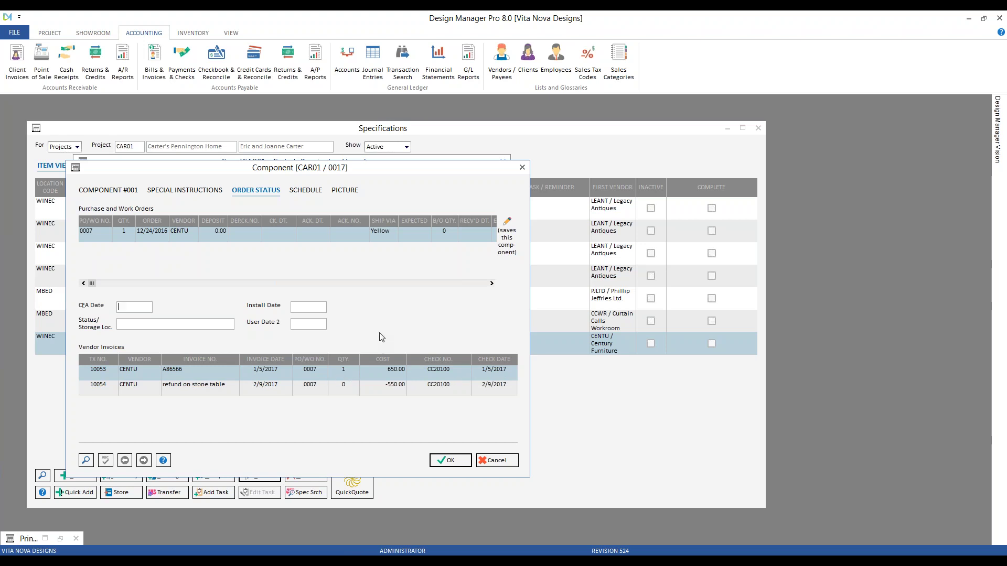
pyautogui.click(493, 460)
pyautogui.click(237, 188)
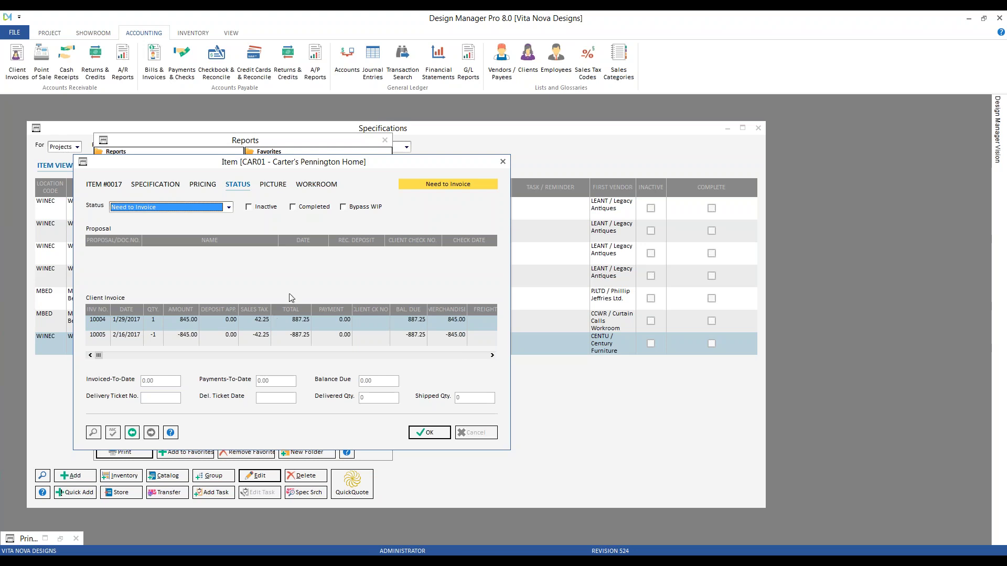
# Step: Check the stone table refund among component 001's vendor invoices, and close the component without saving
pyautogui.click(95, 184)
pyautogui.click(490, 330)
pyautogui.click(244, 206)
pyautogui.click(104, 402)
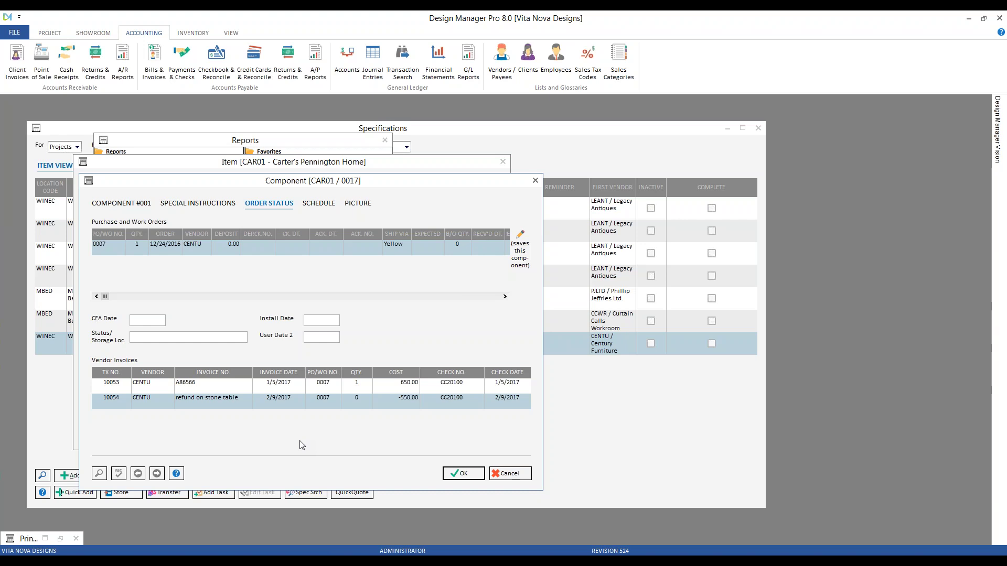
pyautogui.click(511, 473)
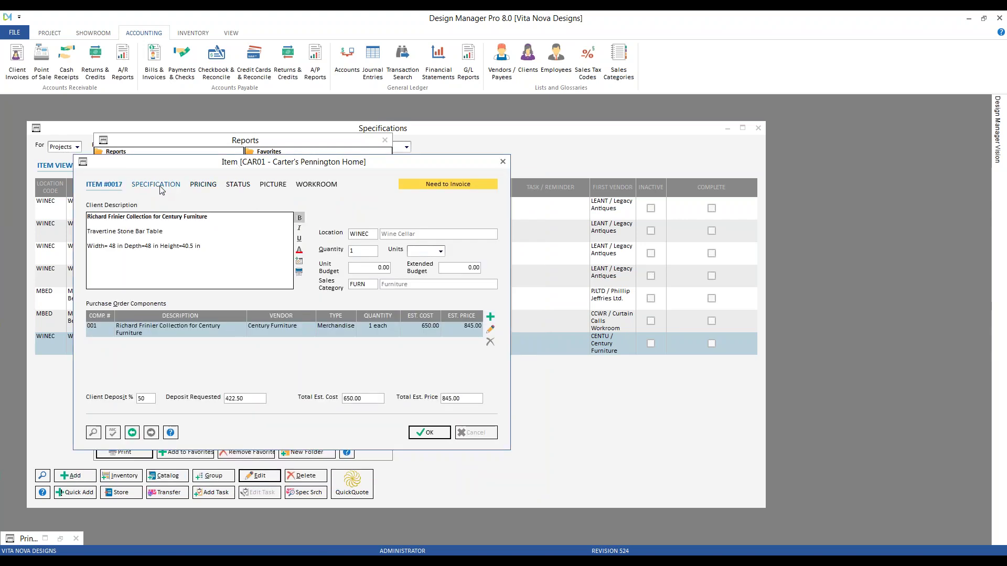
# Step: Check the credit client invoice dated 2/16/2017 in item 0017's status, and close the item
pyautogui.click(238, 189)
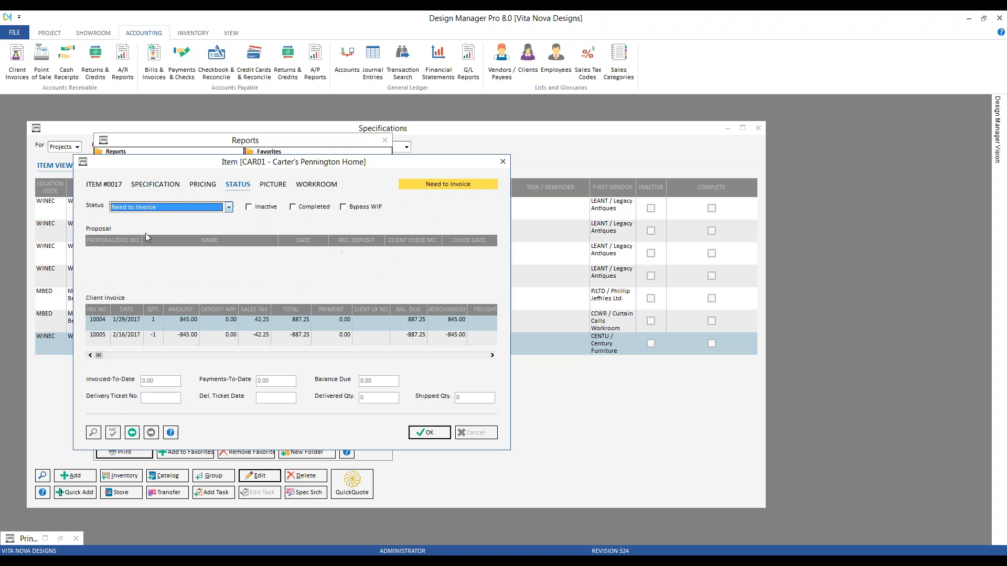
pyautogui.click(169, 340)
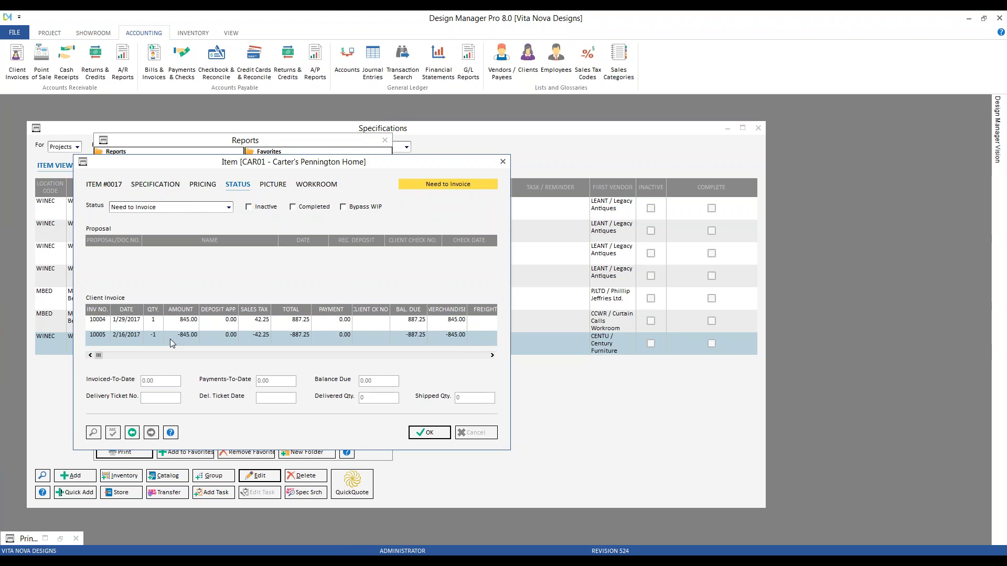
pyautogui.click(443, 435)
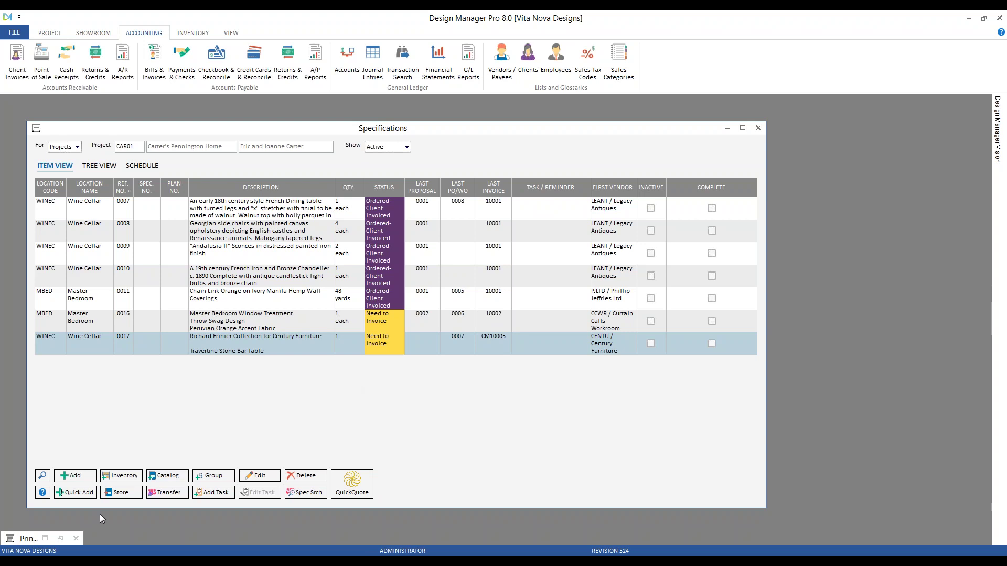
# Step: Close the minimized report preview, the specifications and the reports window
pyautogui.click(76, 539)
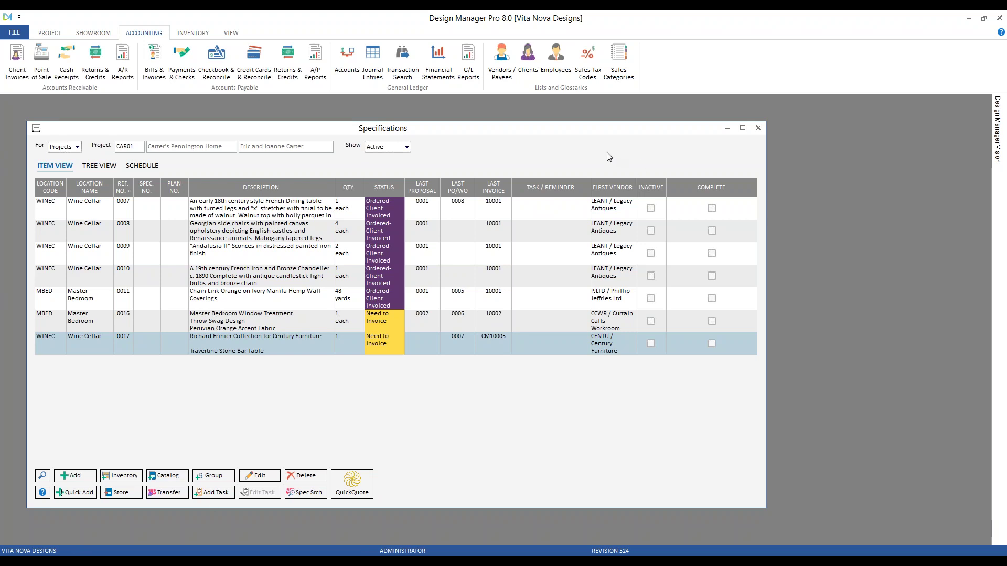
pyautogui.click(758, 129)
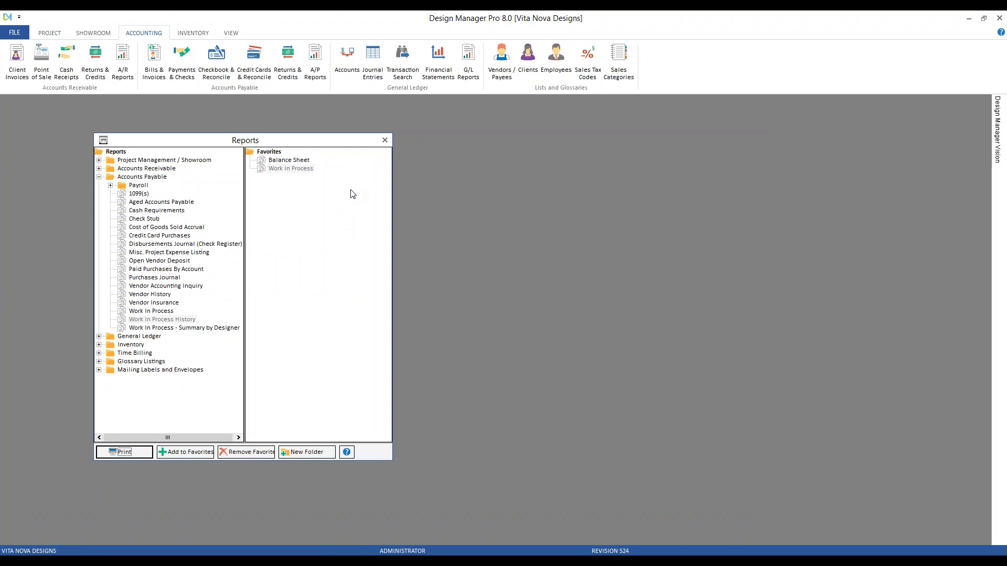
pyautogui.click(384, 140)
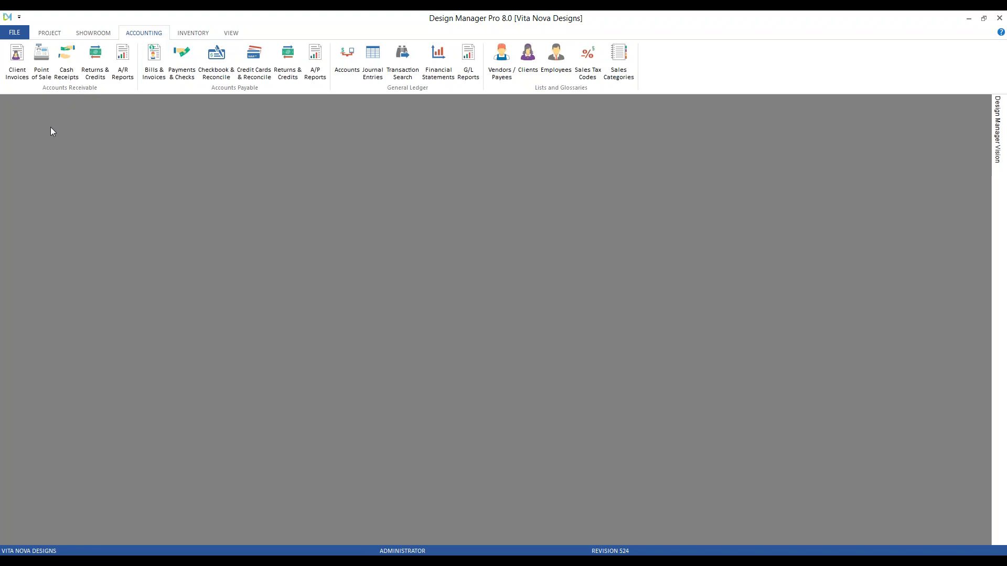
# Step: Start a new client invoice for project CAR01 in fiscal month 03/2017
pyautogui.click(17, 59)
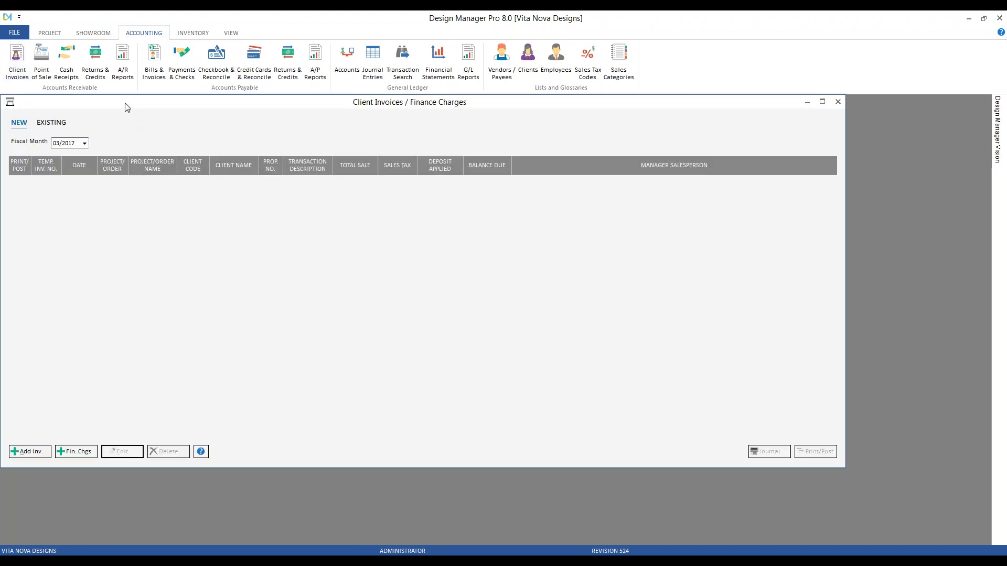
pyautogui.click(92, 486)
pyautogui.write('CAR01')
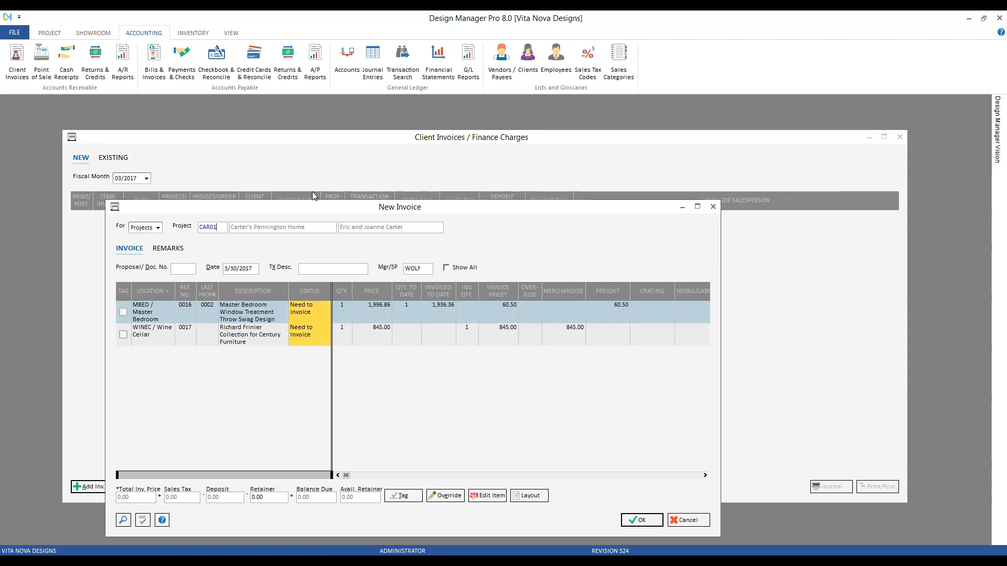
# Step: Override item 0017's quantity to invoice and merchandise price with 0, and save the invoice with that item tagged
pyautogui.click(551, 337)
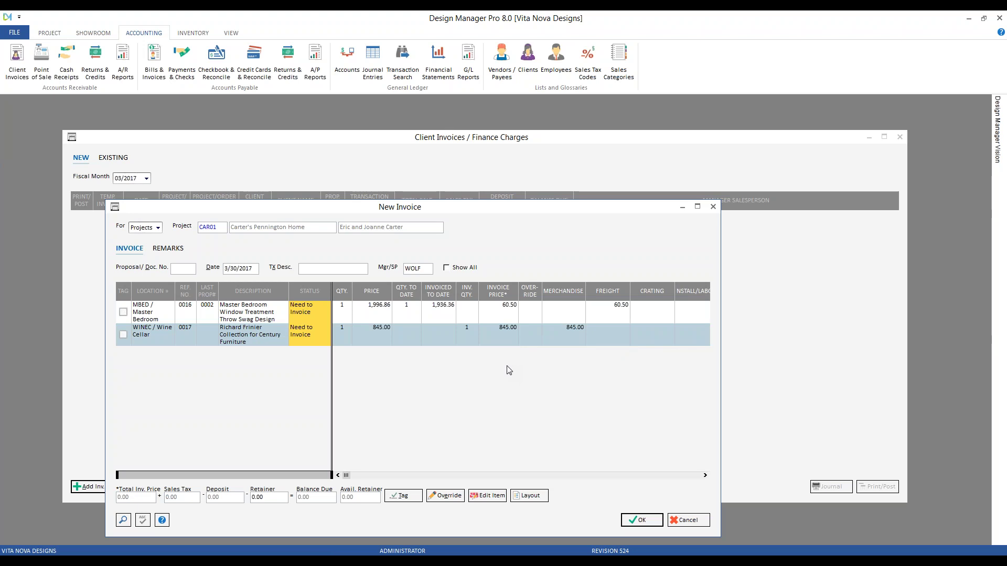
pyautogui.click(451, 496)
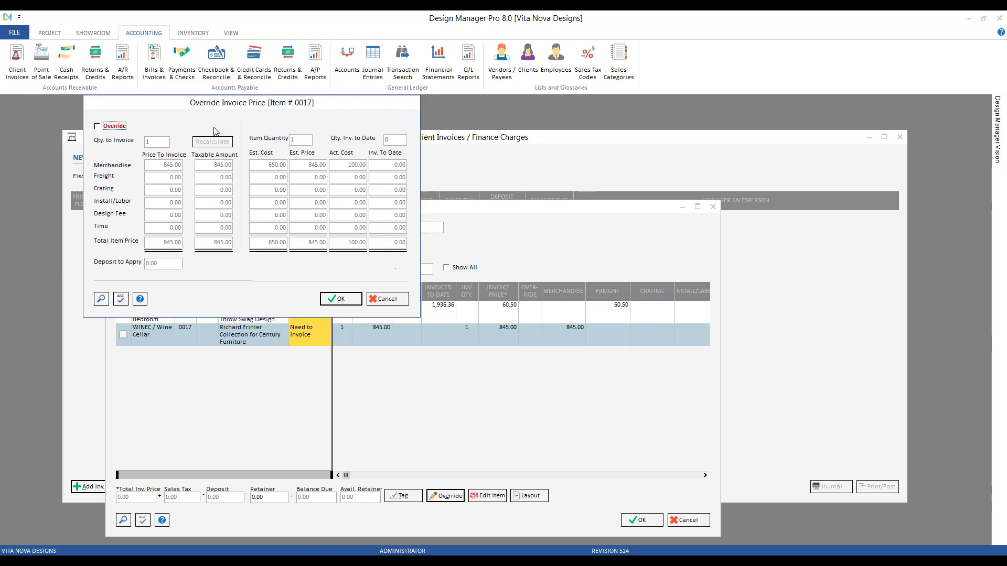
pyautogui.click(334, 259)
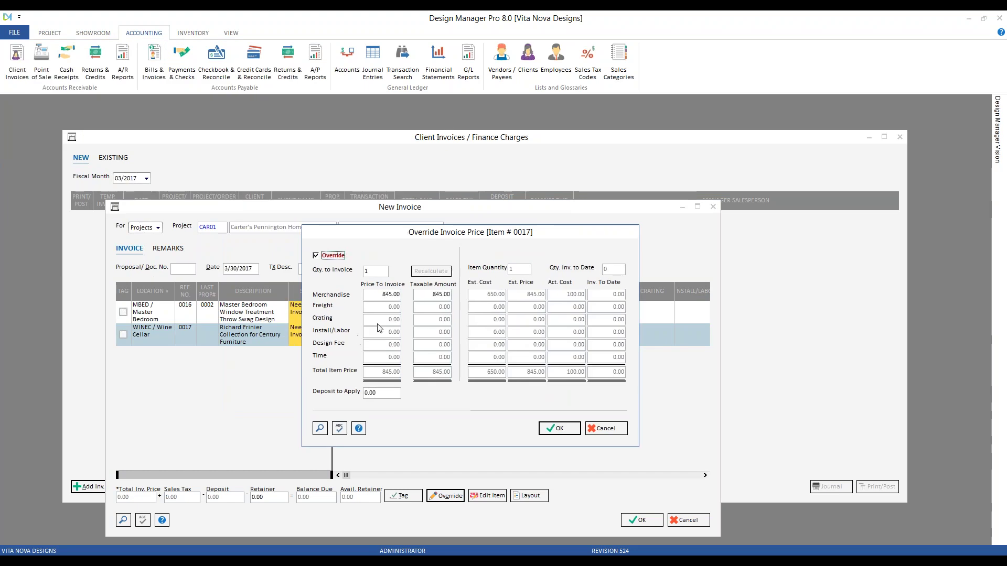
pyautogui.click(382, 272)
pyautogui.write('0')
pyautogui.press('Tab')
pyautogui.write('0')
pyautogui.click(366, 392)
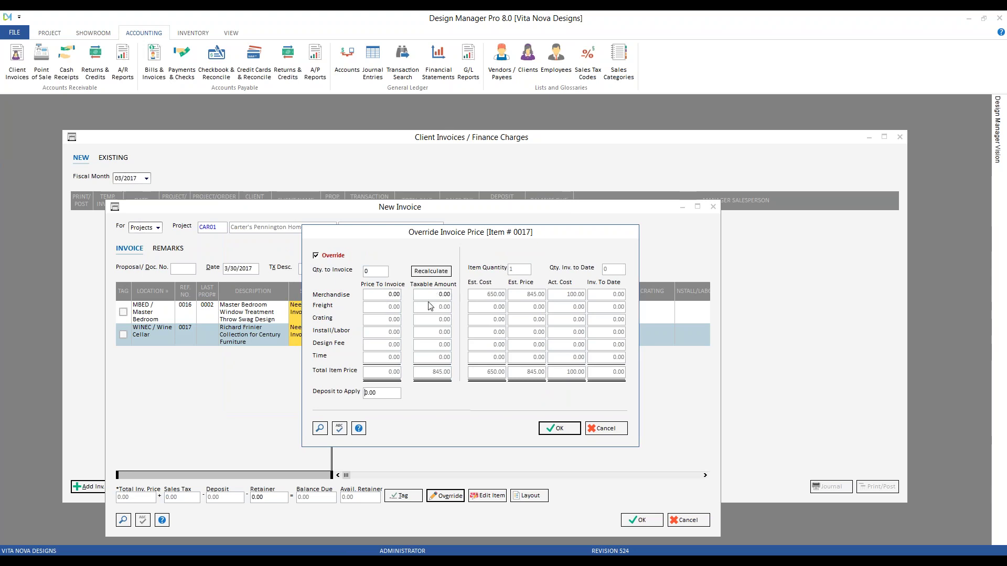
pyautogui.click(559, 428)
pyautogui.click(124, 335)
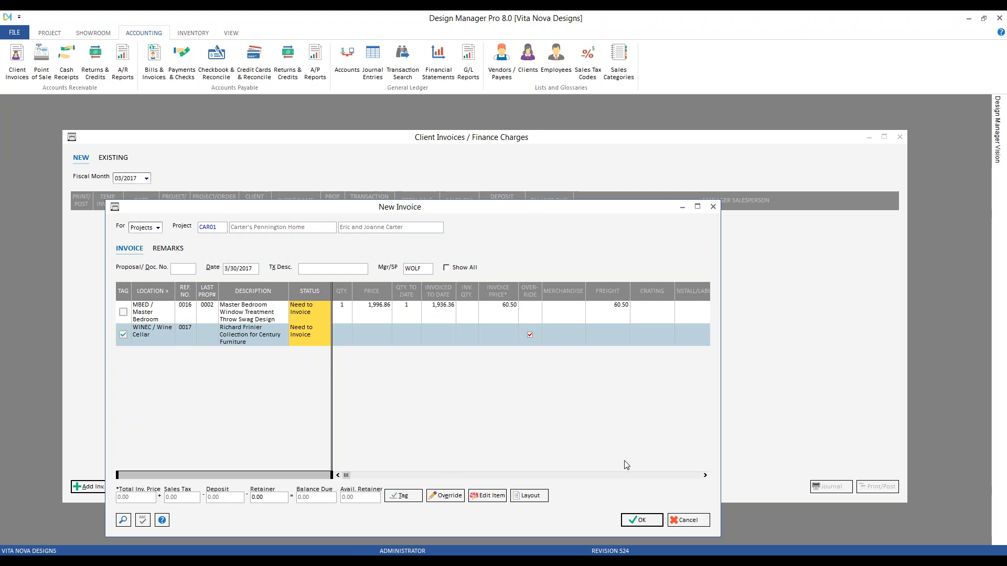
pyautogui.click(641, 520)
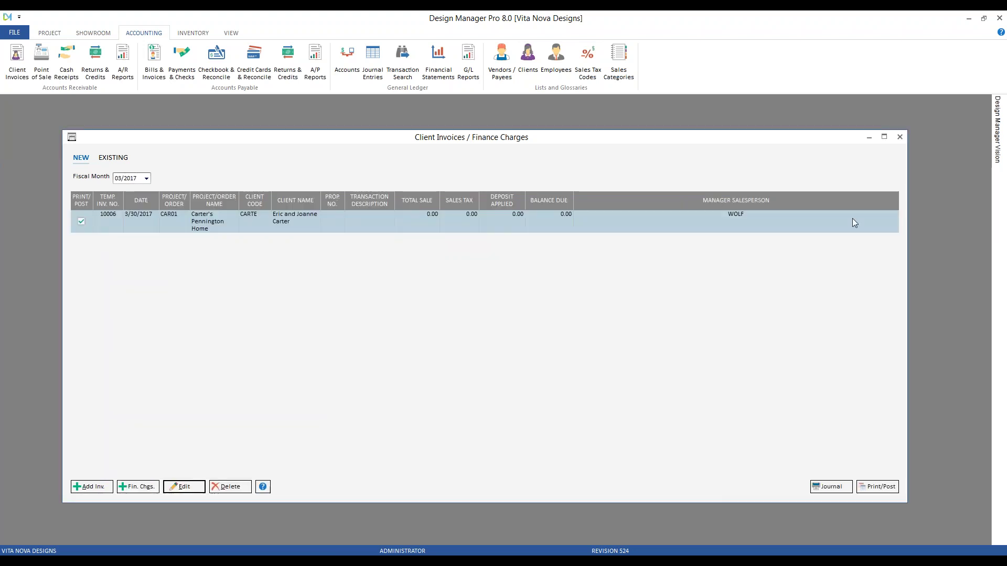
# Step: Print the tagged CAR01 client invoice, review its preview, post it, and close the client invoices window
pyautogui.click(887, 487)
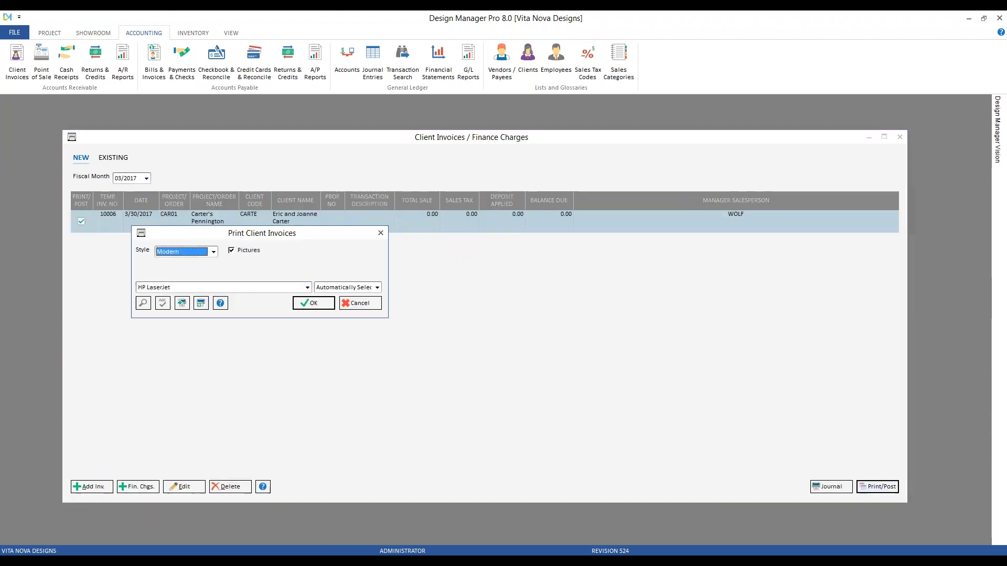
pyautogui.click(312, 304)
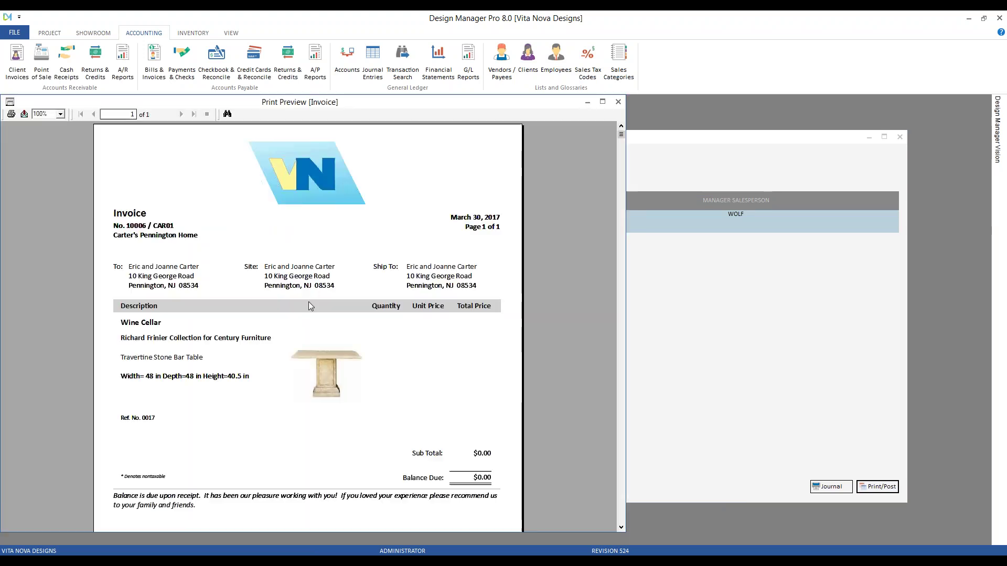
pyautogui.scroll(-3, 307, 298)
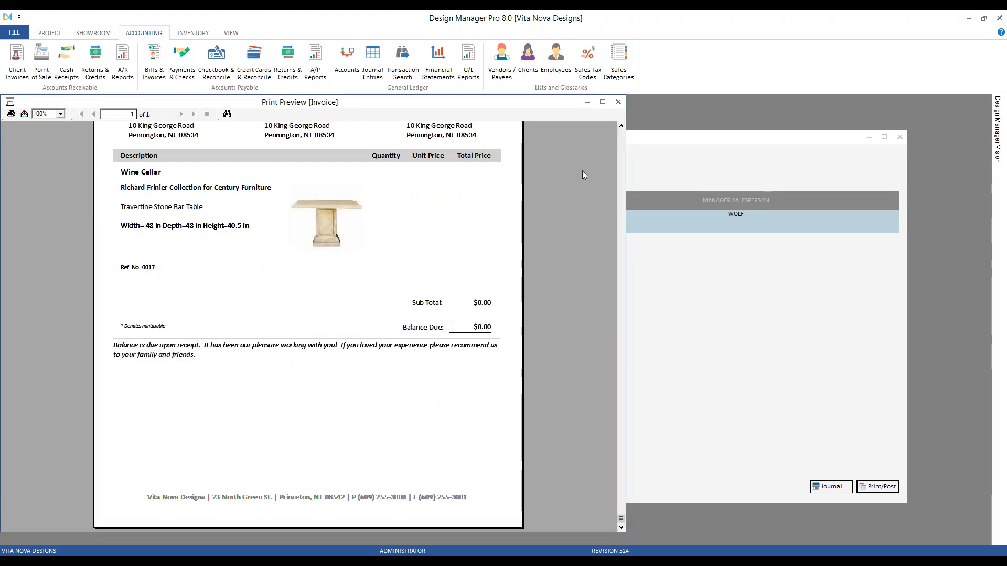
pyautogui.click(618, 102)
pyautogui.click(480, 313)
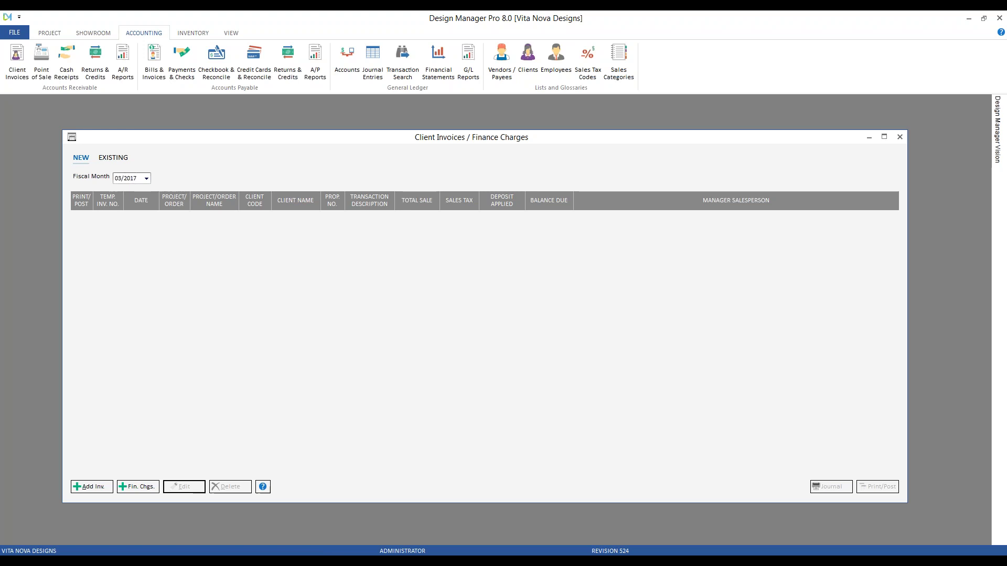
pyautogui.click(899, 138)
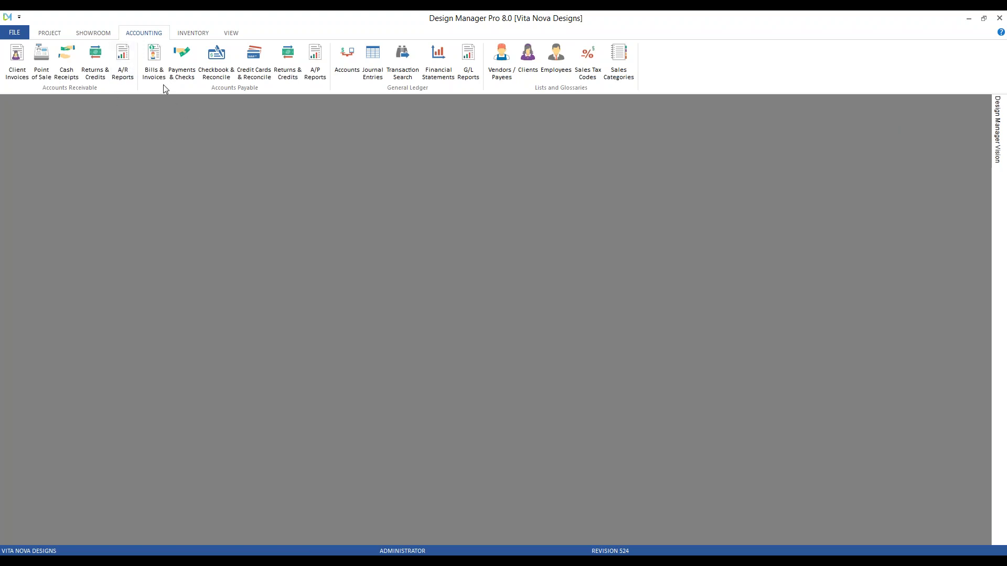
# Step: Start a new vendor entry of type Invoice for Project PO for purchase order CAR01-0001
pyautogui.click(154, 58)
pyautogui.moveTo(207, 111); pyautogui.dragTo(250, 128)
pyautogui.click(78, 448)
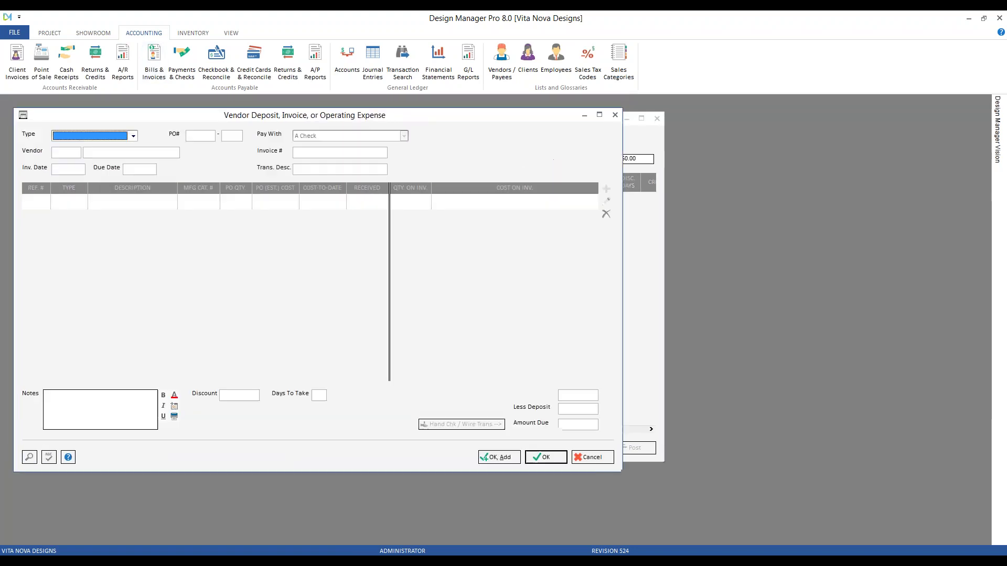
pyautogui.click(131, 137)
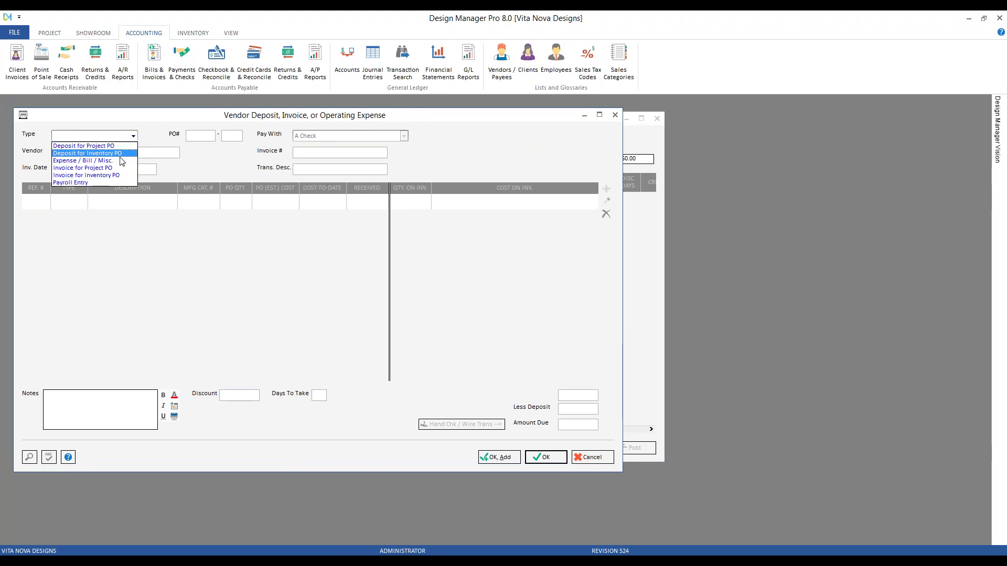
pyautogui.click(86, 169)
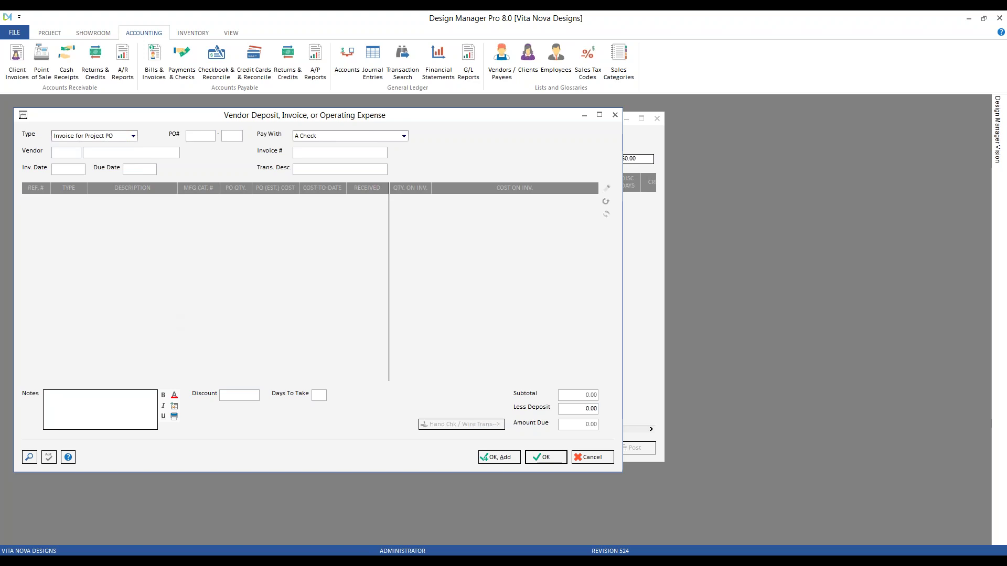
pyautogui.click(29, 457)
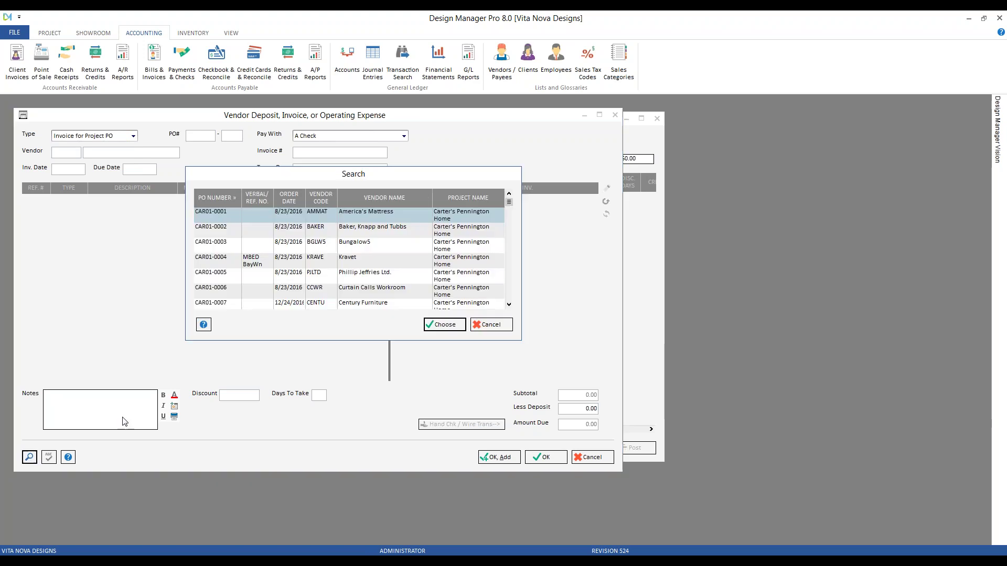
pyautogui.click(453, 325)
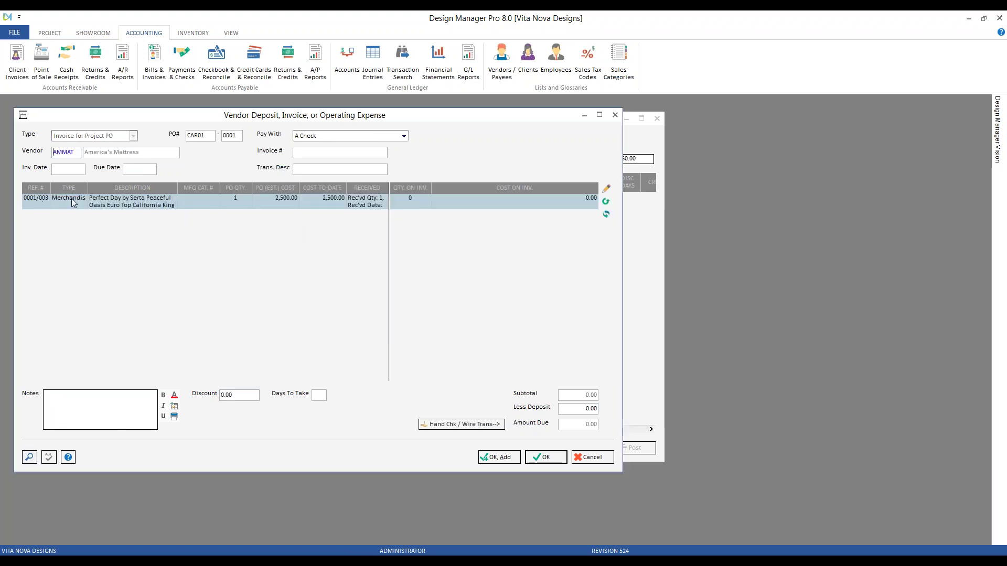
# Step: Check the Bypass WIP option in the mattress component's invoice distribution, and cancel the vendor invoice
pyautogui.click(607, 190)
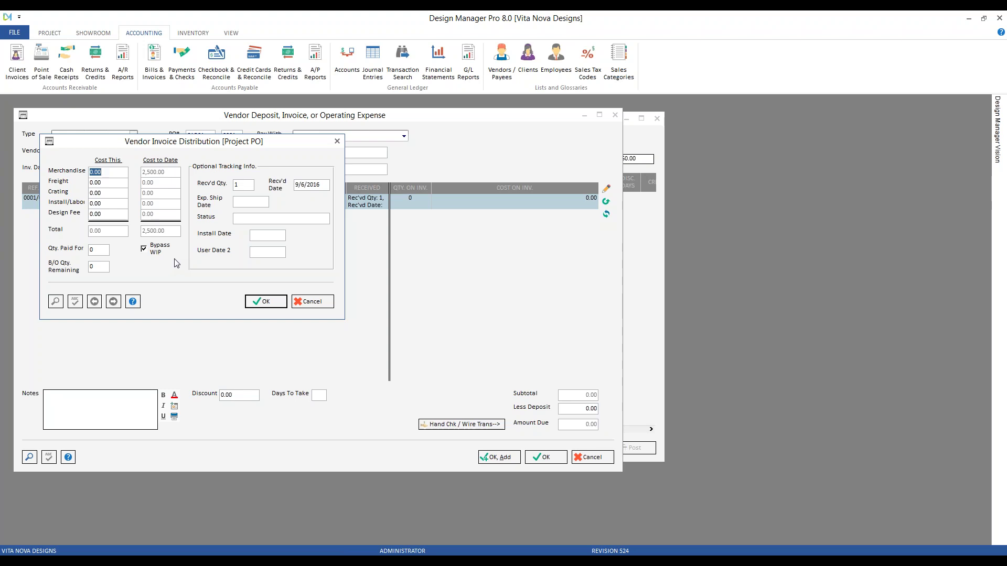
pyautogui.click(313, 302)
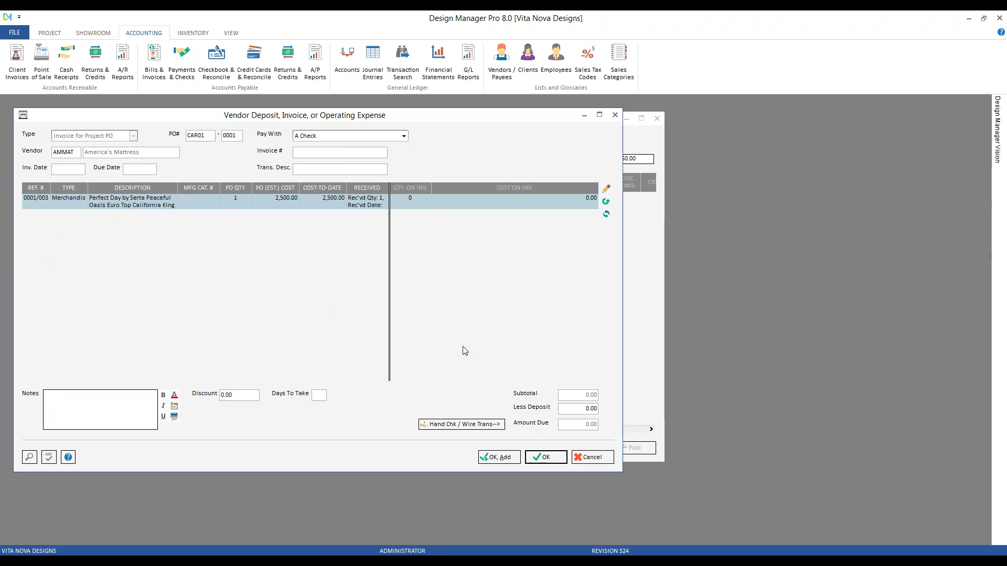
pyautogui.click(593, 457)
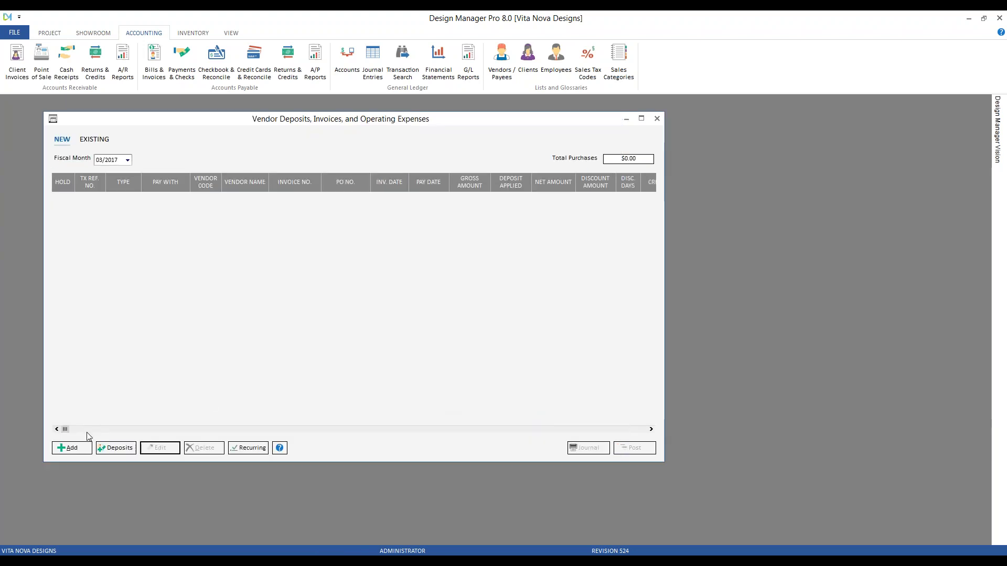
# Step: Examine the Bypass WIP option for a project-related distribution in a new Expense / Bill / Misc. entry, and cancel the entry
pyautogui.click(72, 448)
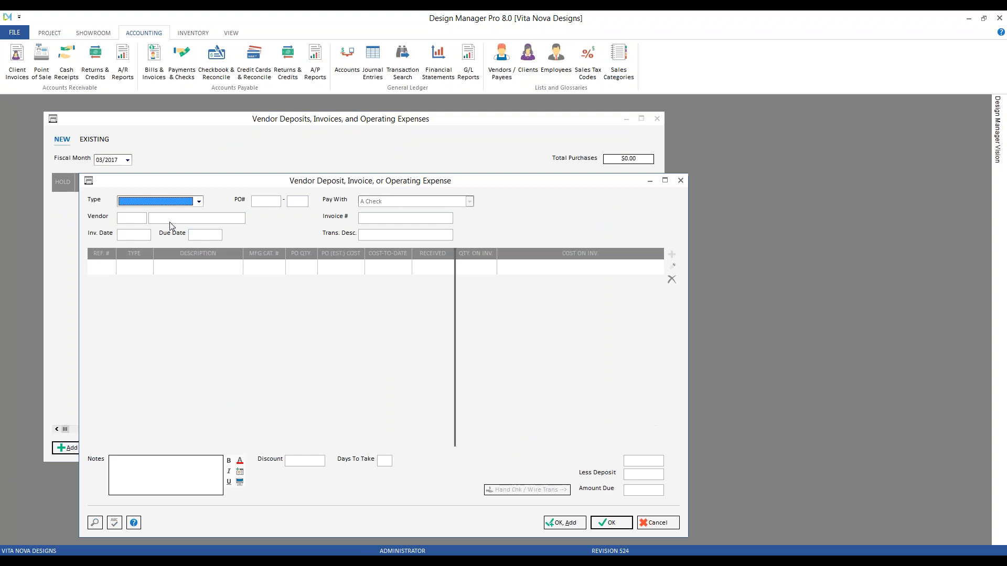
pyautogui.click(194, 180)
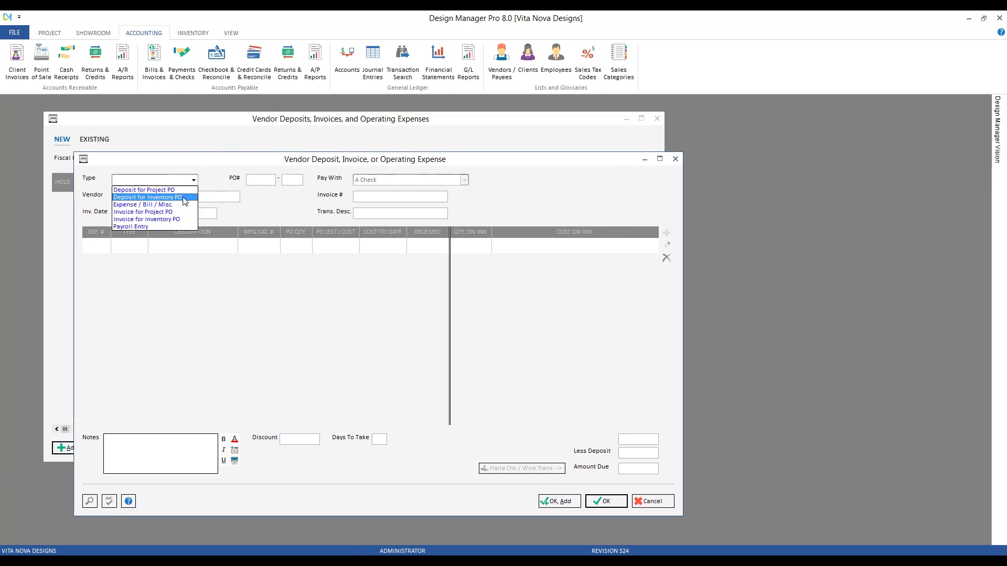
pyautogui.click(182, 205)
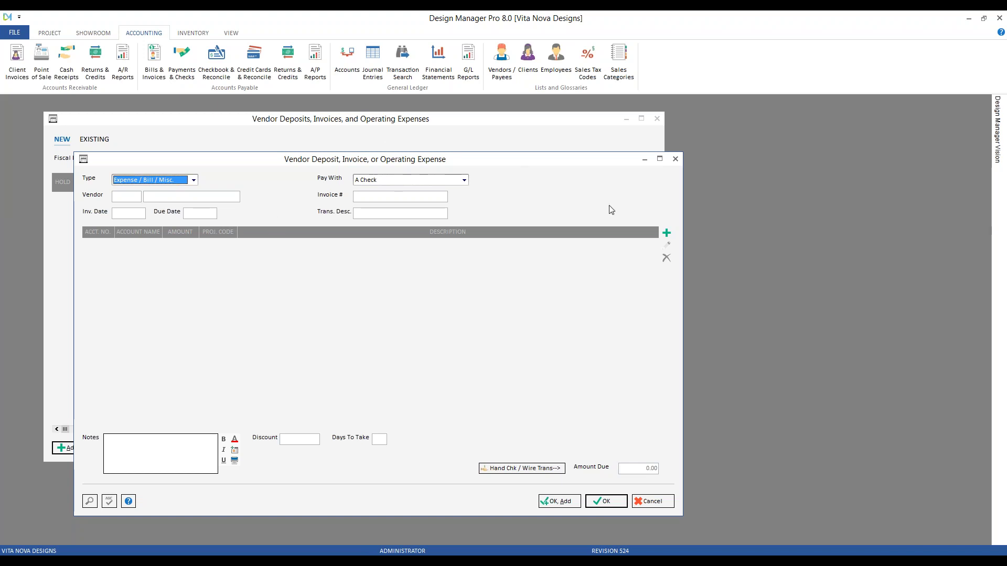
pyautogui.click(666, 232)
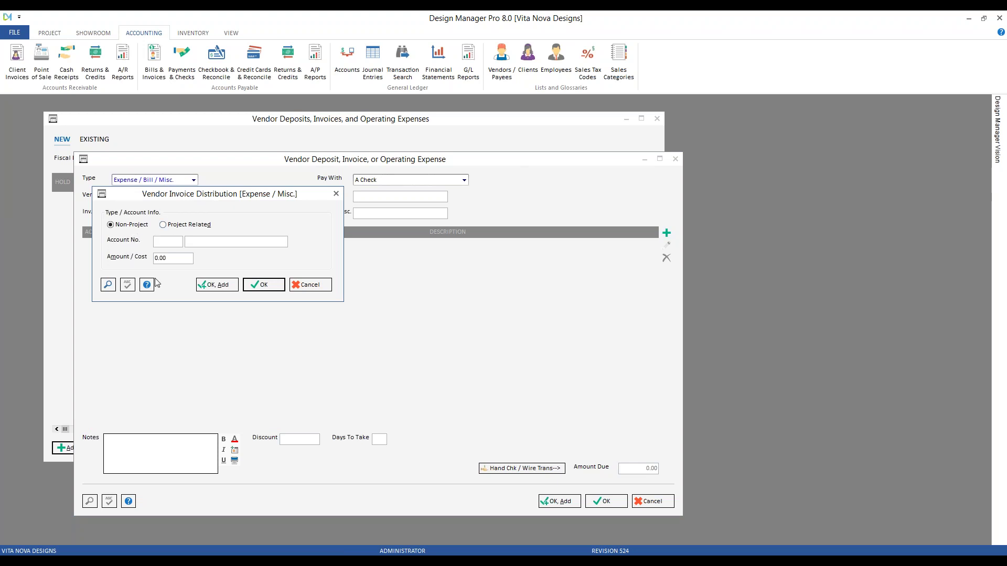
pyautogui.click(195, 231)
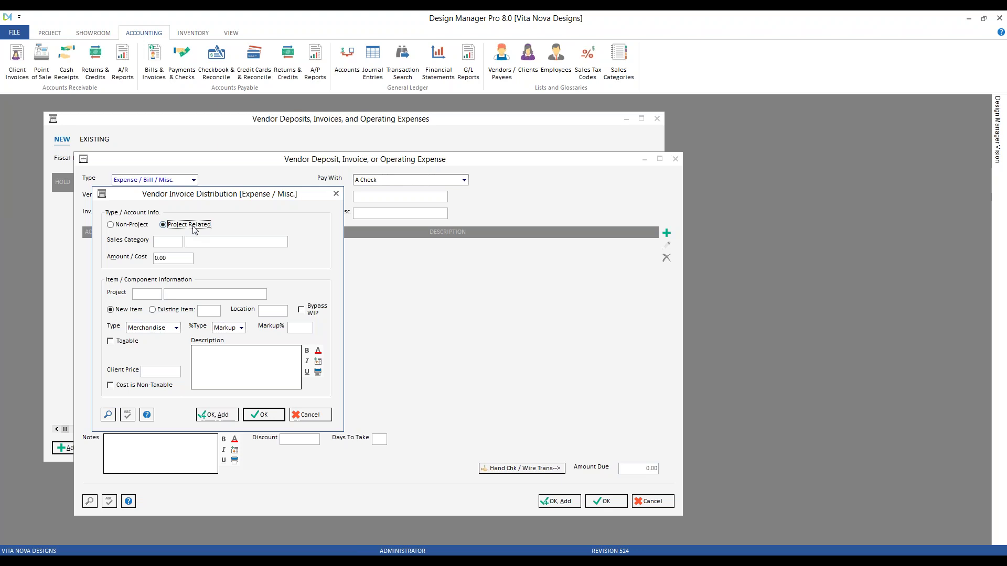
pyautogui.click(318, 315)
pyautogui.click(317, 415)
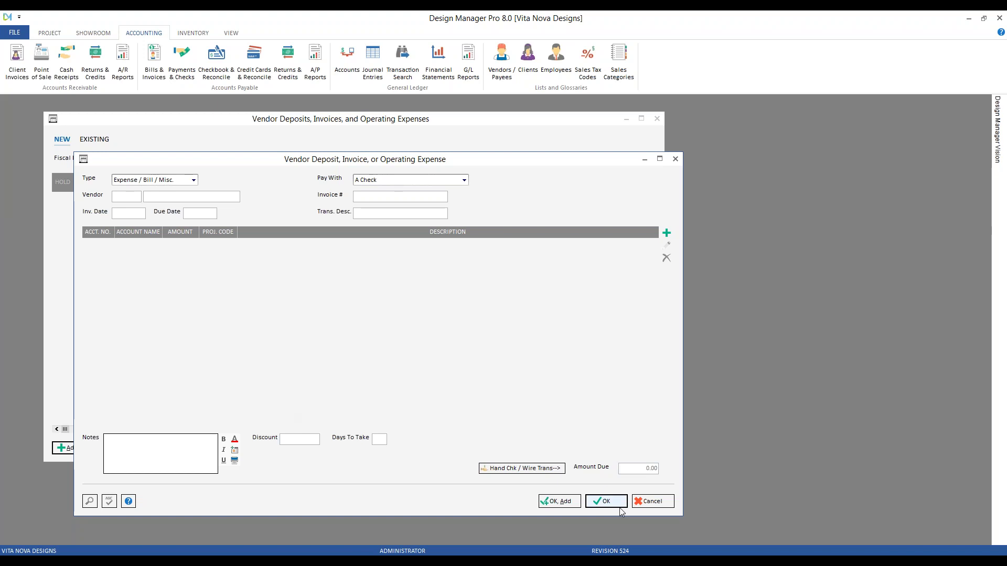
pyautogui.click(653, 503)
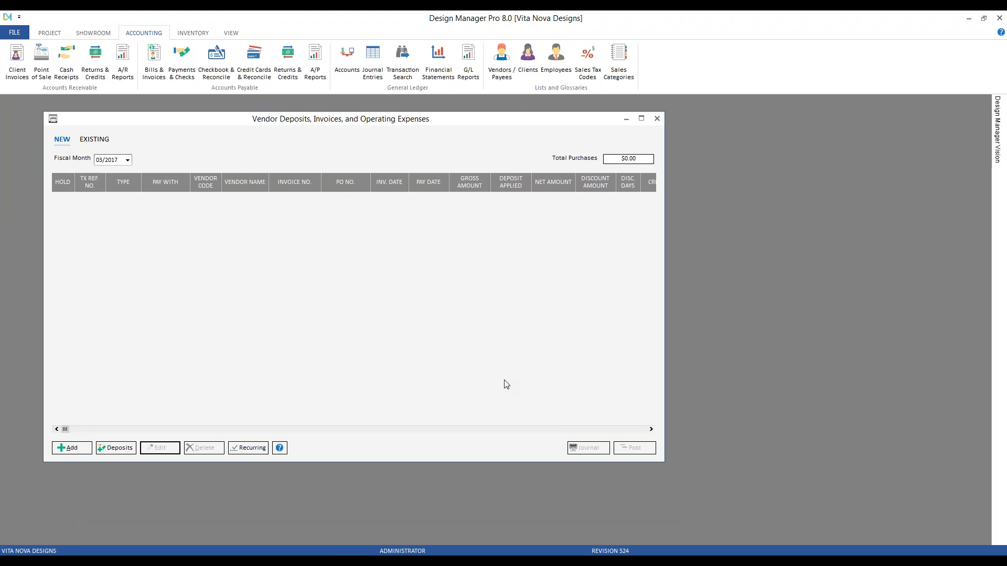
# Step: Start a vendor invoice for project purchase order CAR01-0008 and review its merchandise and freight costs
pyautogui.click(68, 448)
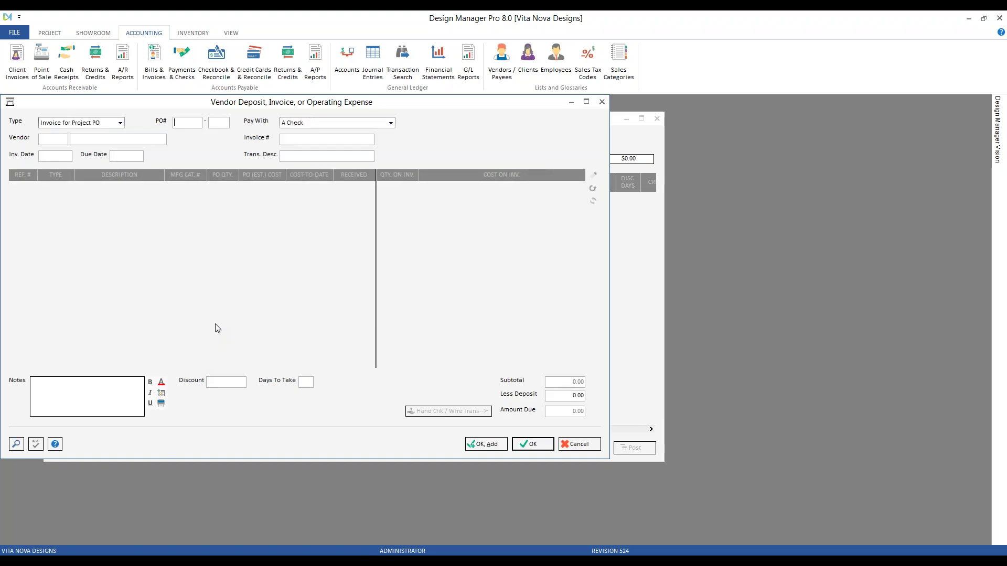
pyautogui.write('CAR0008')
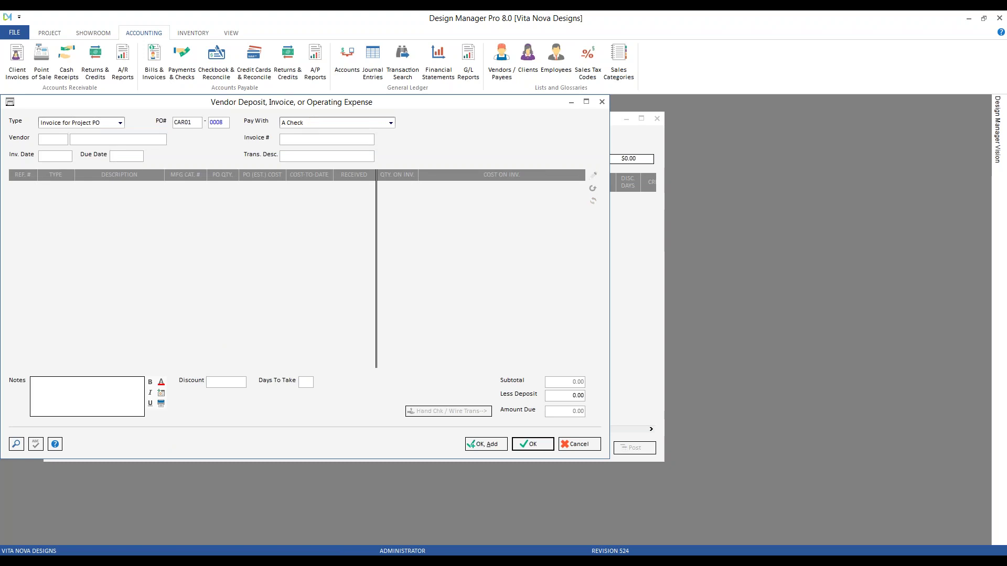
pyautogui.press('Tab')
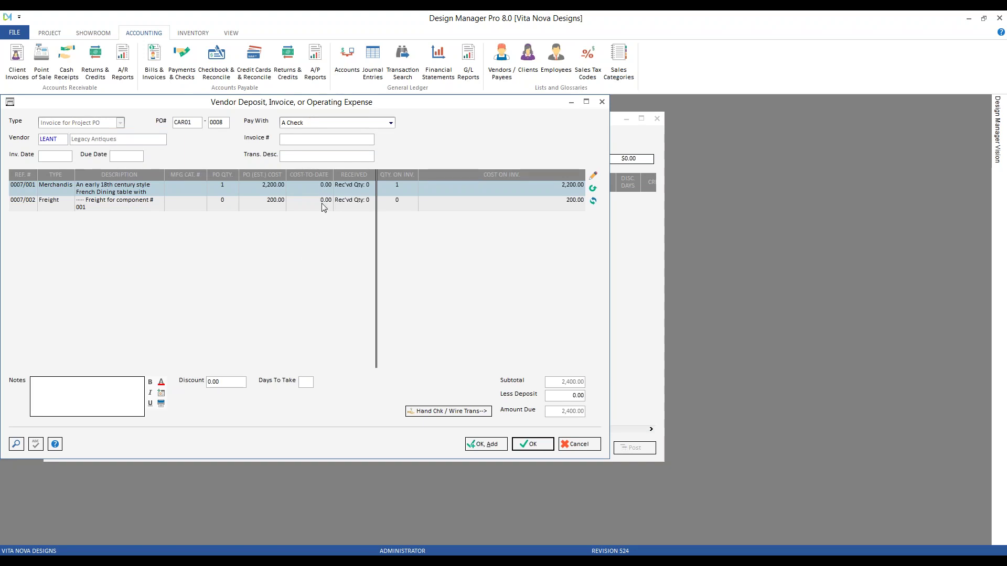
pyautogui.click(508, 192)
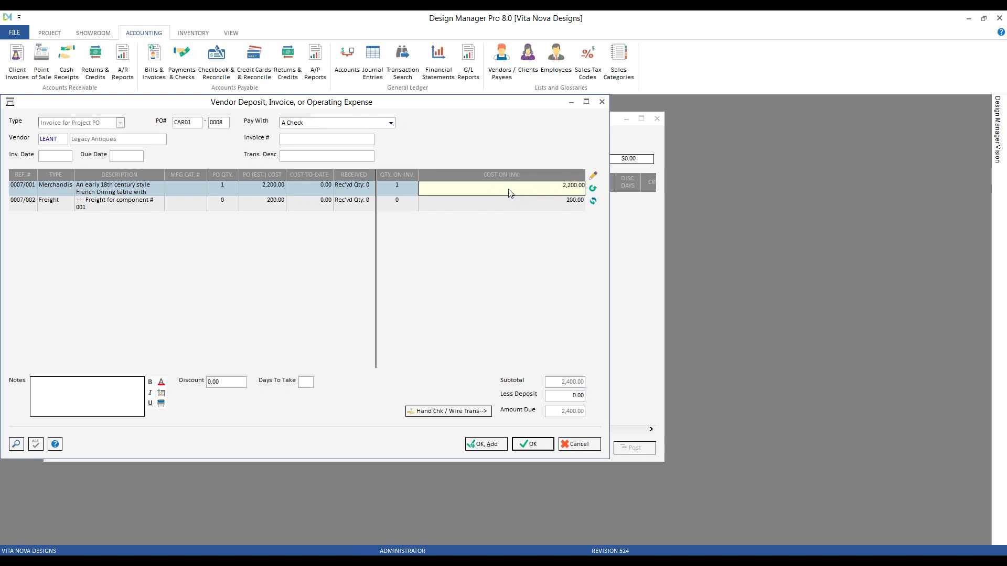
pyautogui.click(454, 145)
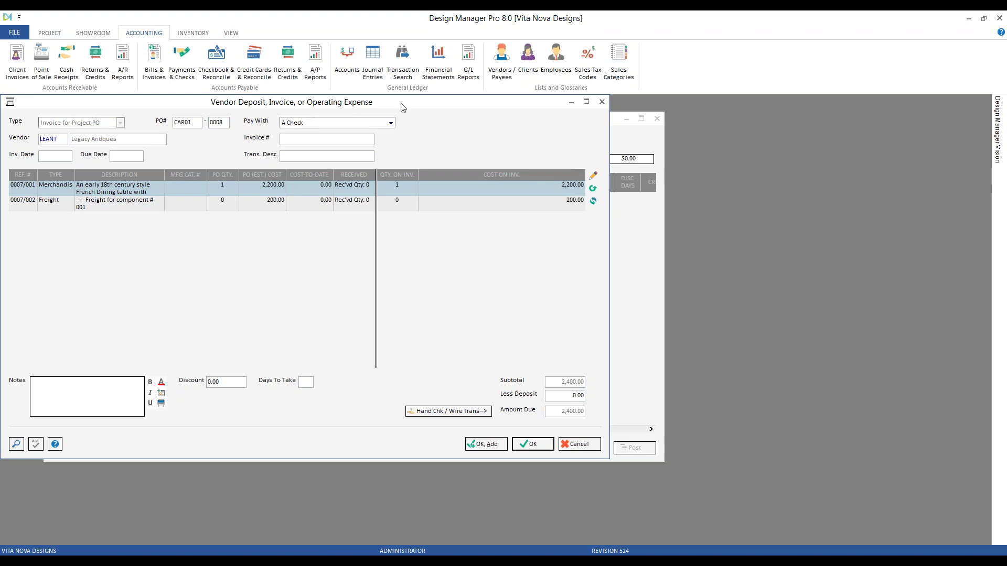
pyautogui.moveTo(382, 104); pyautogui.dragTo(565, 134)
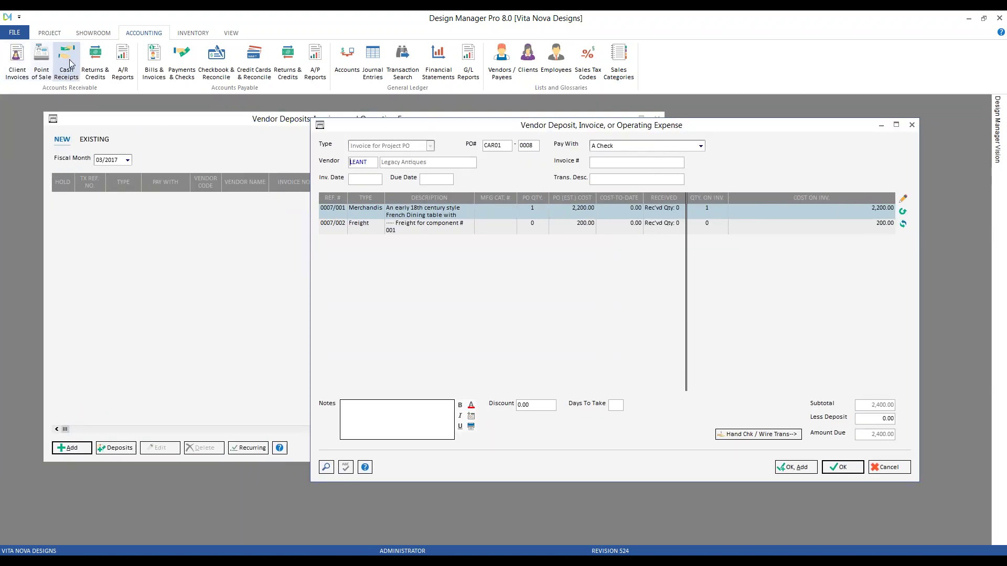
# Step: Check the item statuses in project CAR01's specifications, and close them
pyautogui.click(50, 34)
pyautogui.click(50, 57)
pyautogui.write('CAR01')
pyautogui.press('Tab')
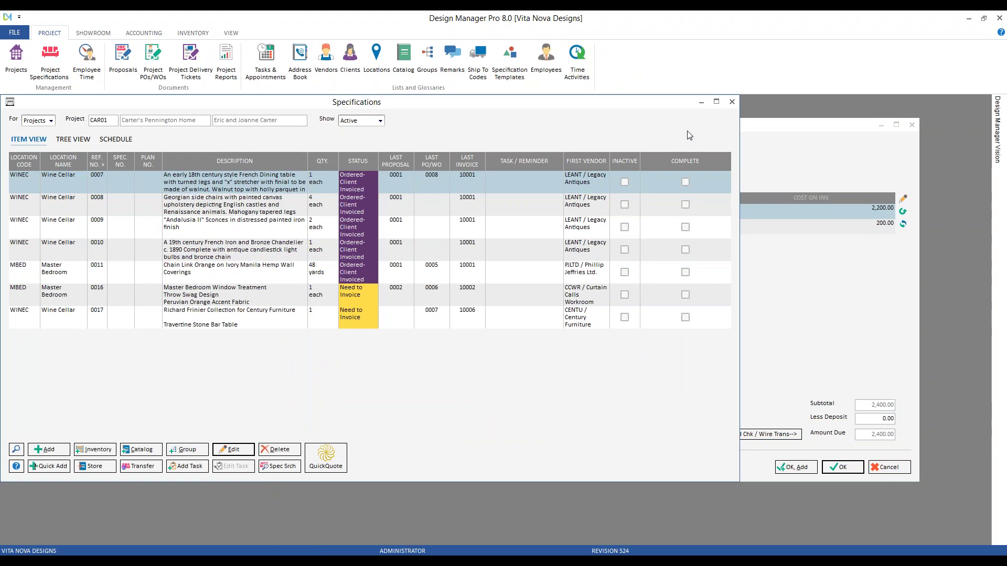
pyautogui.click(732, 101)
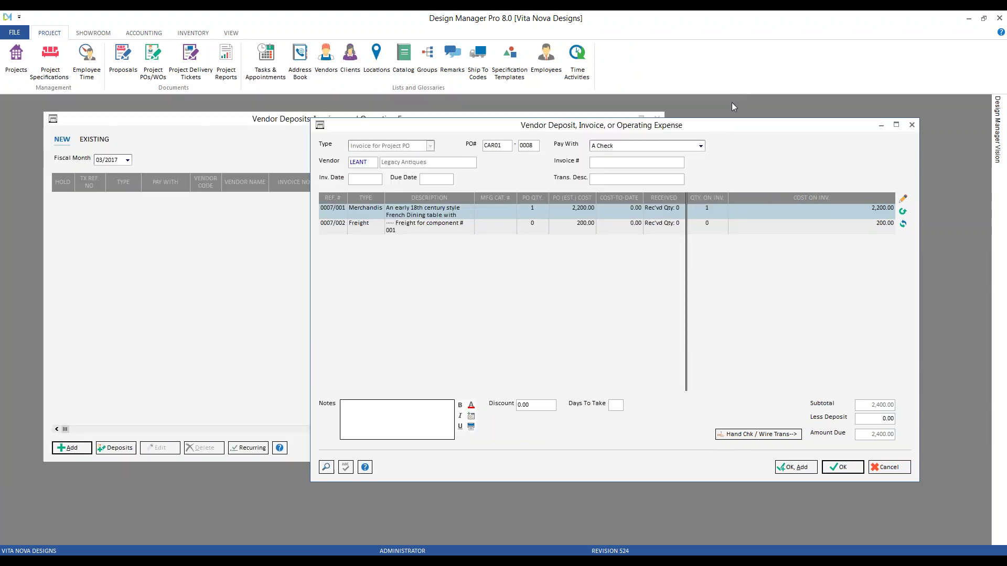
# Step: Check the Bypass WIP option in the dining table's invoice distribution, cancel the vendor invoice, and close the vendor invoices window
pyautogui.click(905, 200)
pyautogui.moveTo(181, 109); pyautogui.dragTo(546, 204)
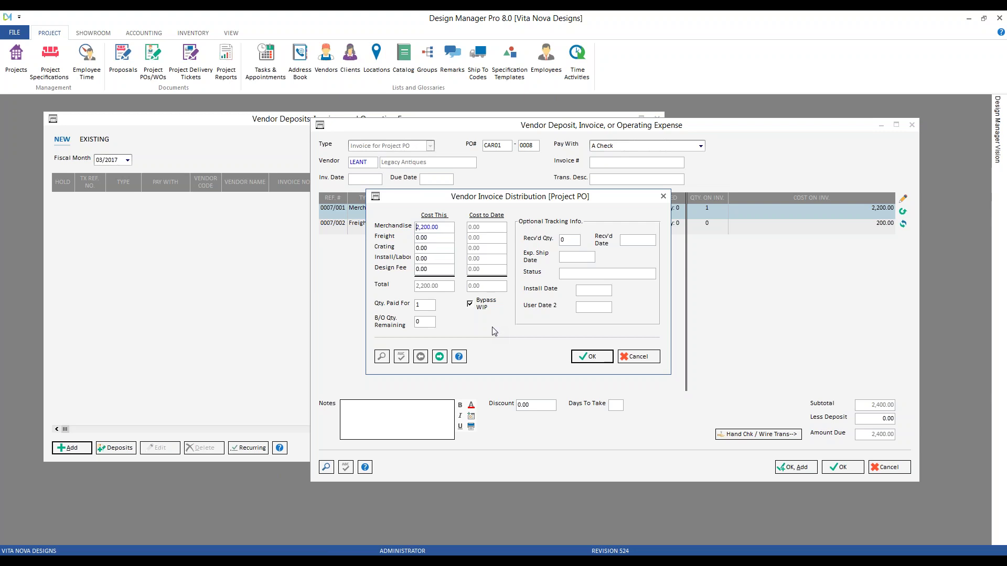
pyautogui.click(636, 357)
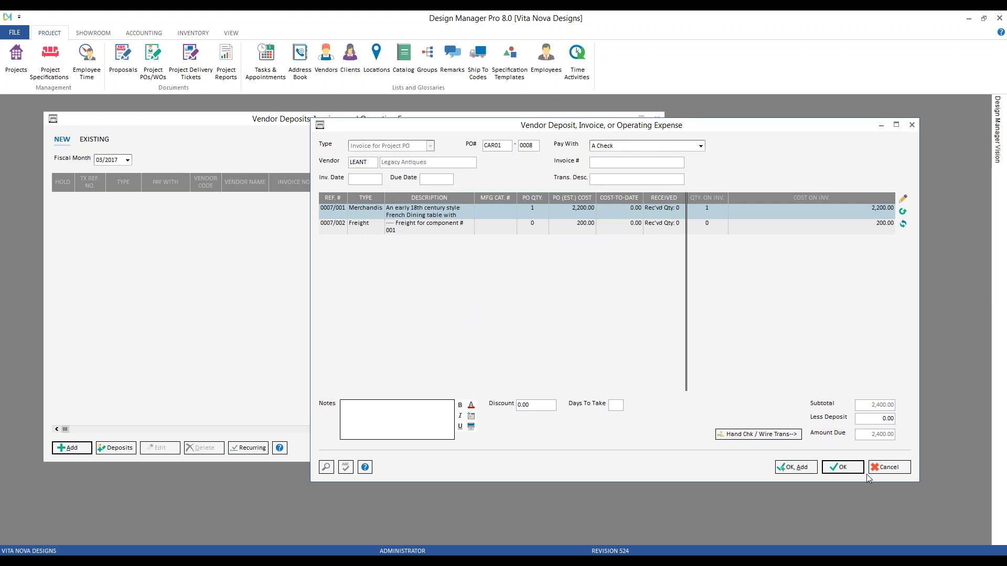
pyautogui.click(895, 468)
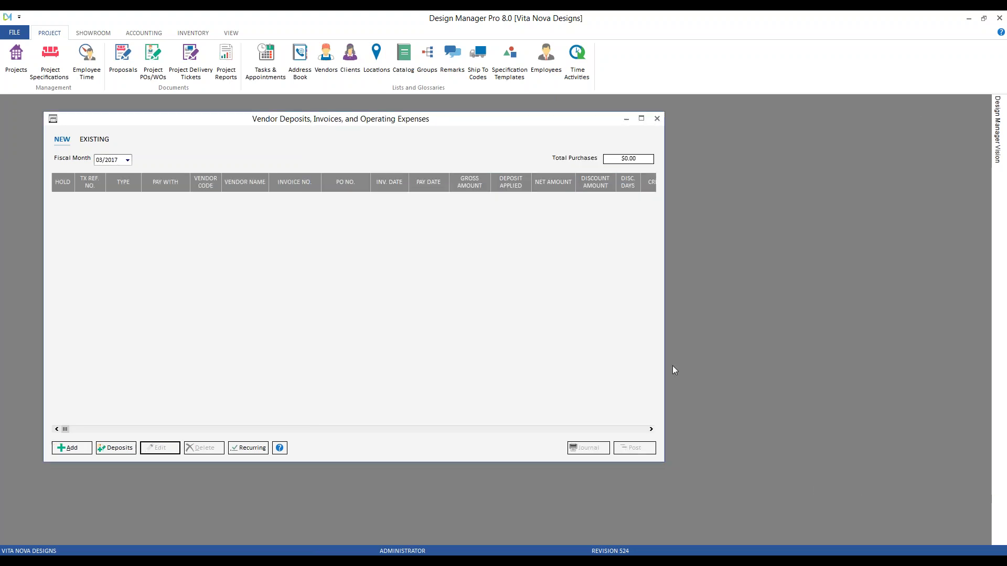
pyautogui.click(656, 119)
# Step: Examine the Bypass WIP option in project CAR01's advanced default options, and cancel out of the project without changes
pyautogui.click(14, 65)
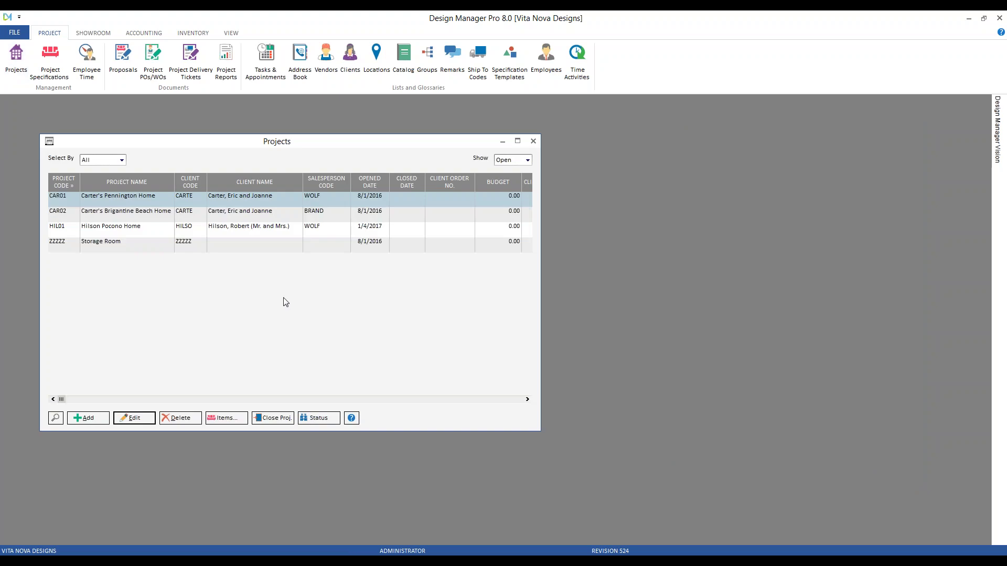
pyautogui.doubleClick(180, 200)
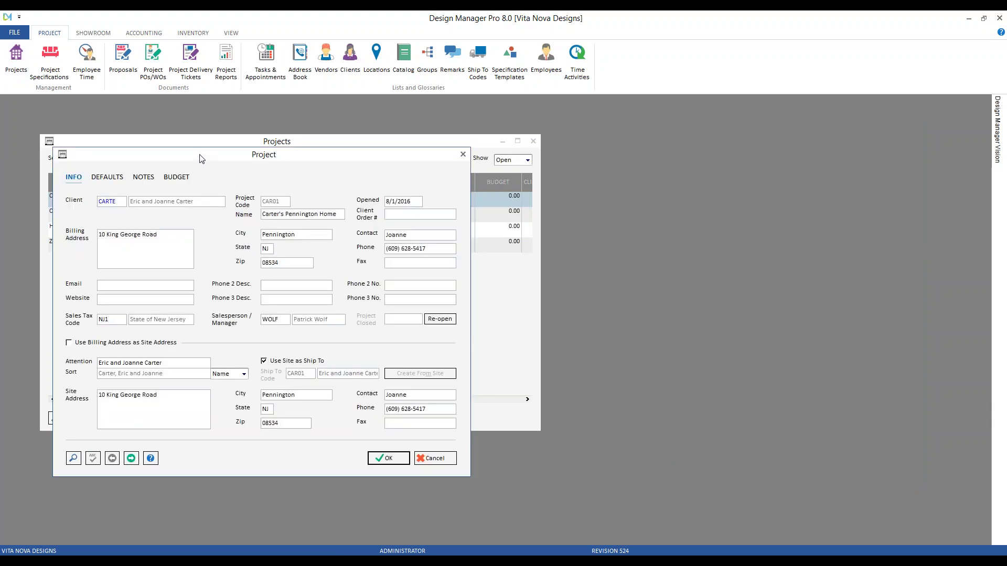
pyautogui.moveTo(198, 157); pyautogui.dragTo(187, 148)
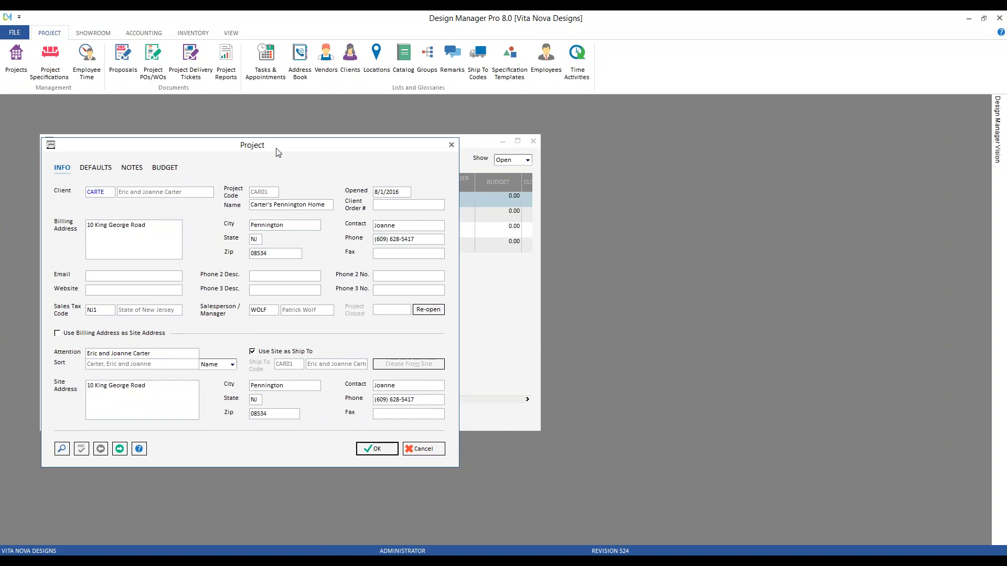
pyautogui.click(104, 170)
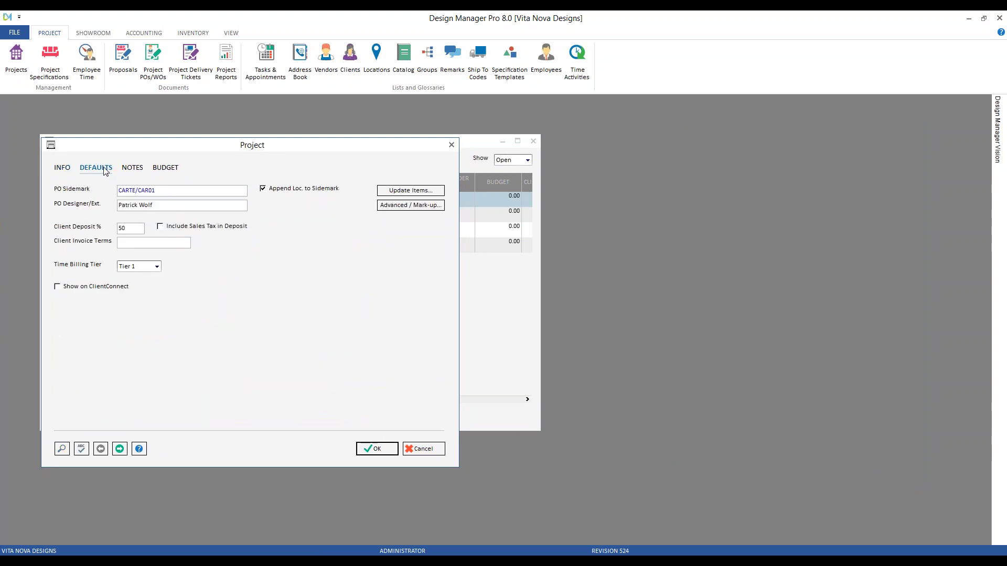
pyautogui.click(436, 206)
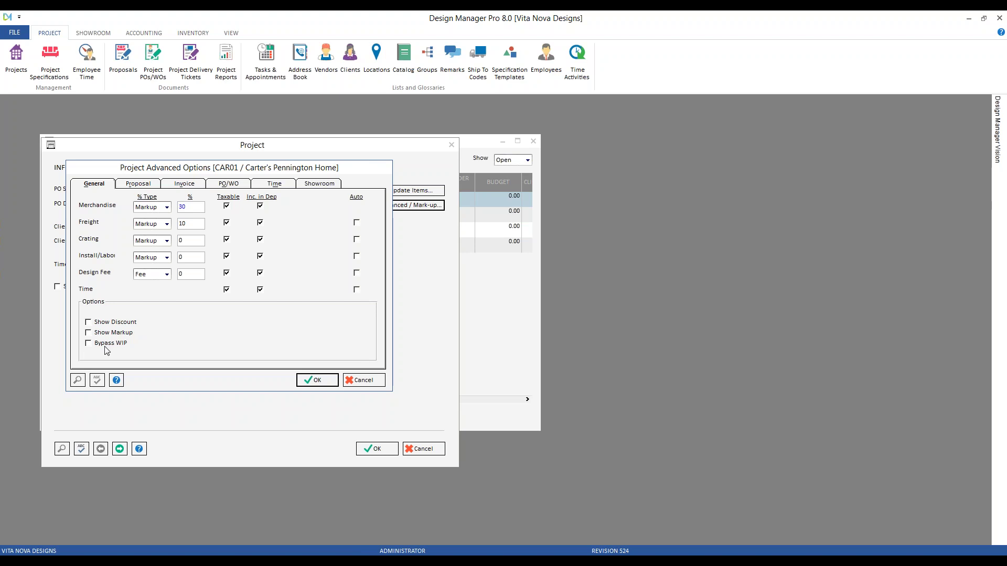
pyautogui.click(372, 379)
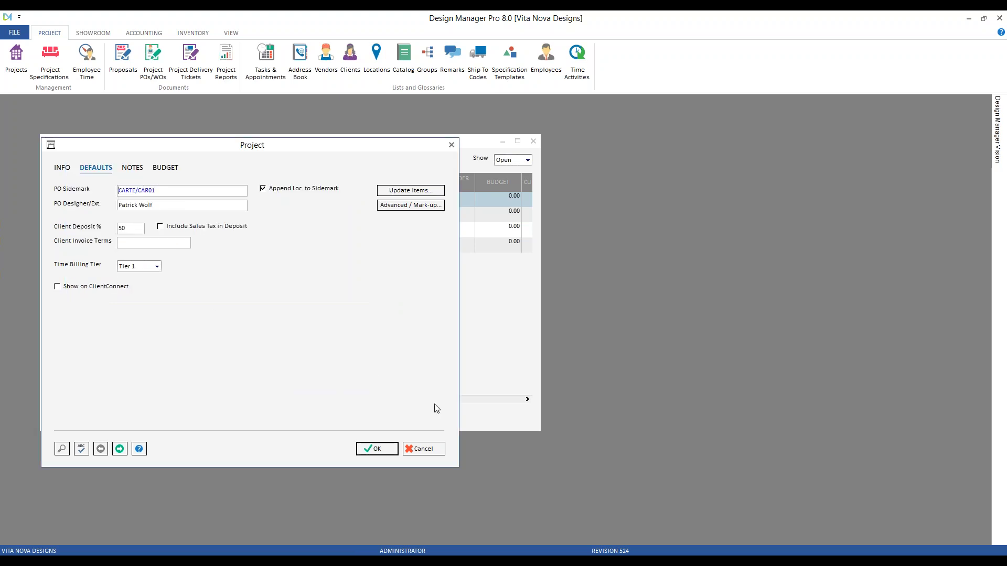
pyautogui.click(436, 450)
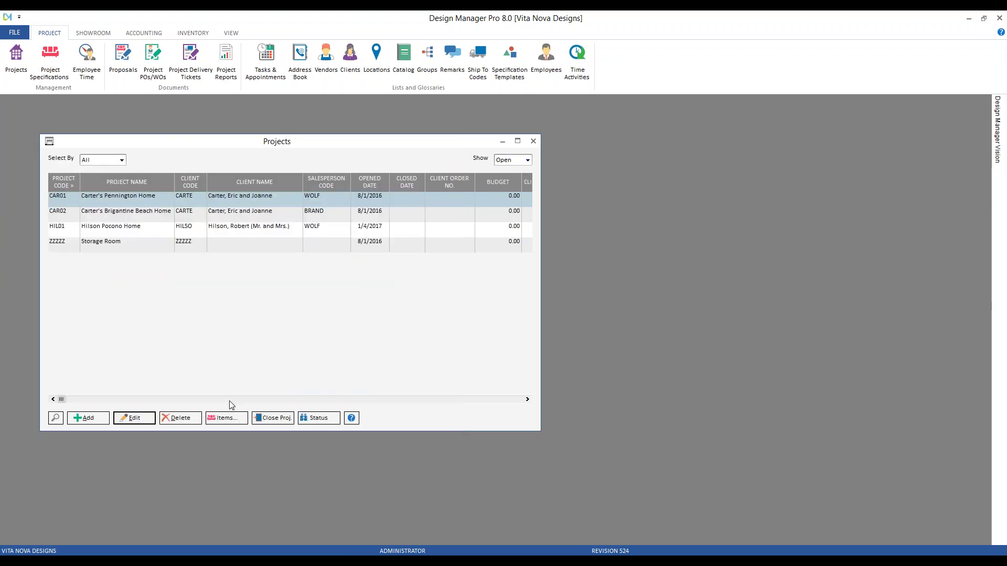
# Step: Start a new item in project CAR01's specifications and examine the Bypass WIP option in its status settings
pyautogui.click(210, 418)
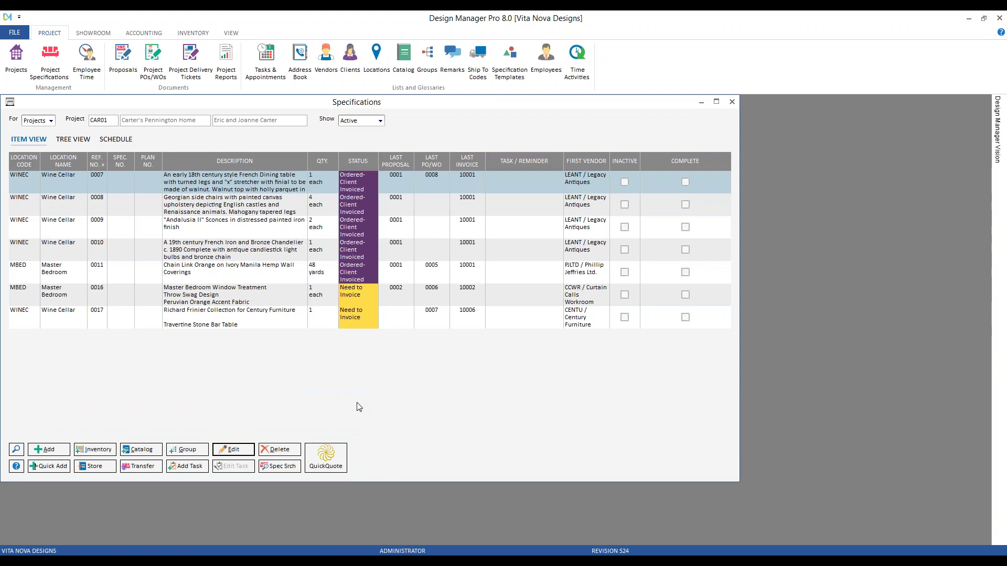
pyautogui.click(49, 449)
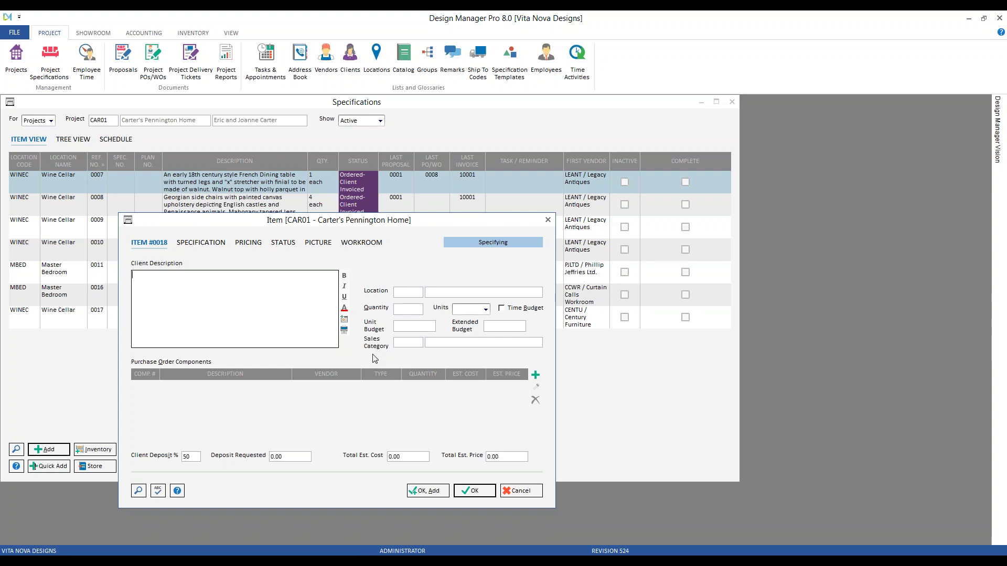
pyautogui.click(284, 245)
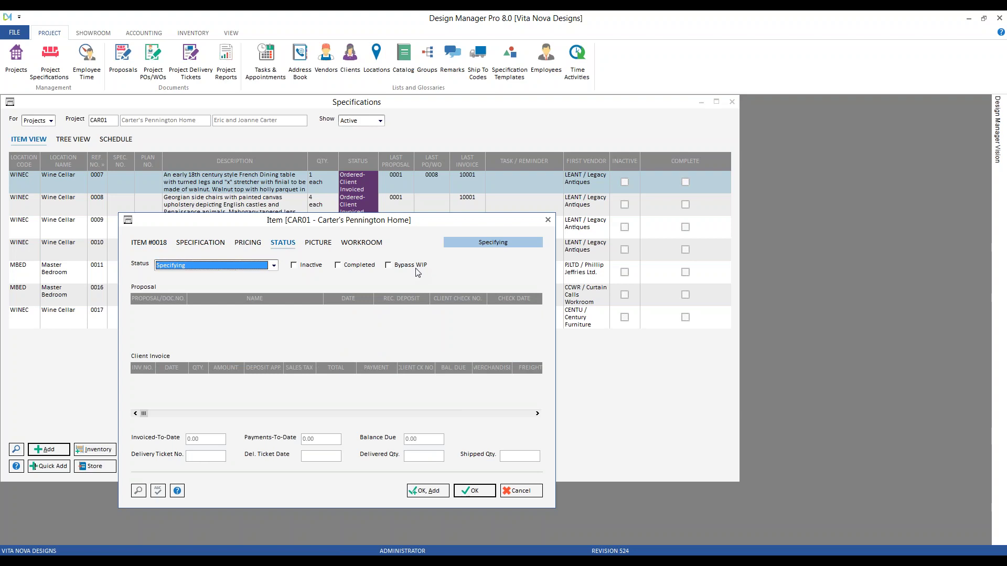
# Step: Try describing the new item as "FREIGHT FOR PROJECT" with Bypass WIP on, and leave the item and specifications without saving
pyautogui.click(152, 243)
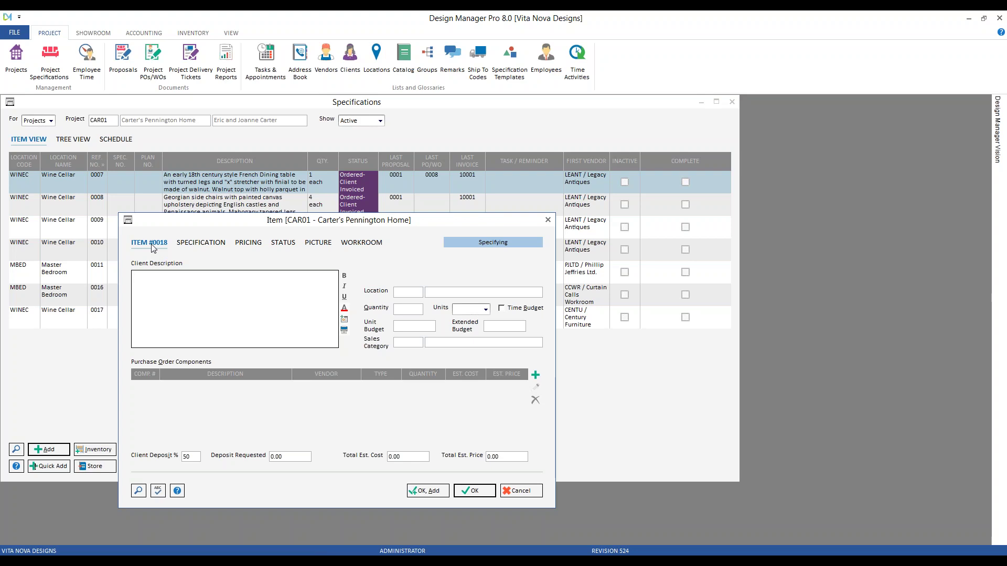
pyautogui.write('FREIGHT FOR PROJECT')
pyautogui.click(283, 245)
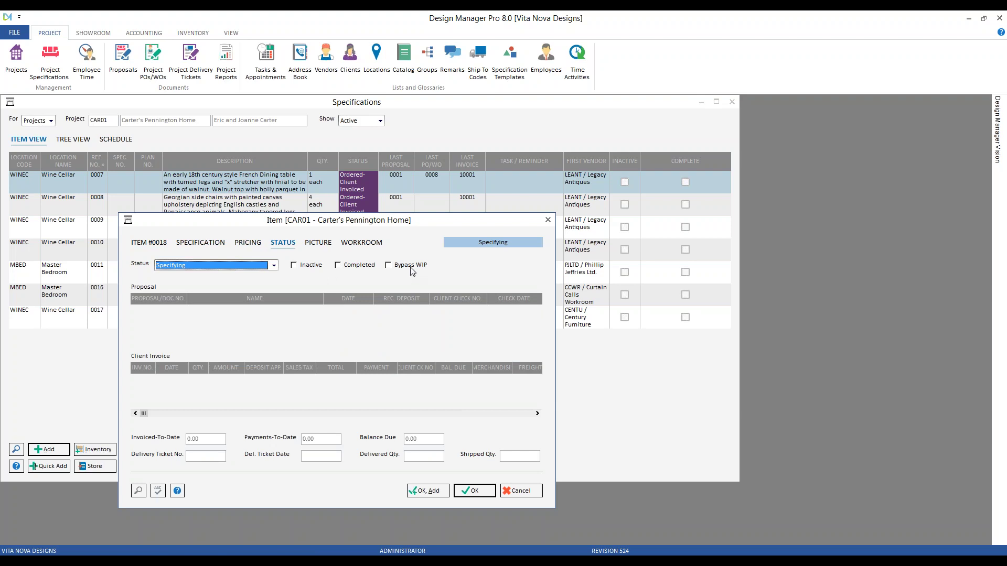
pyautogui.click(155, 245)
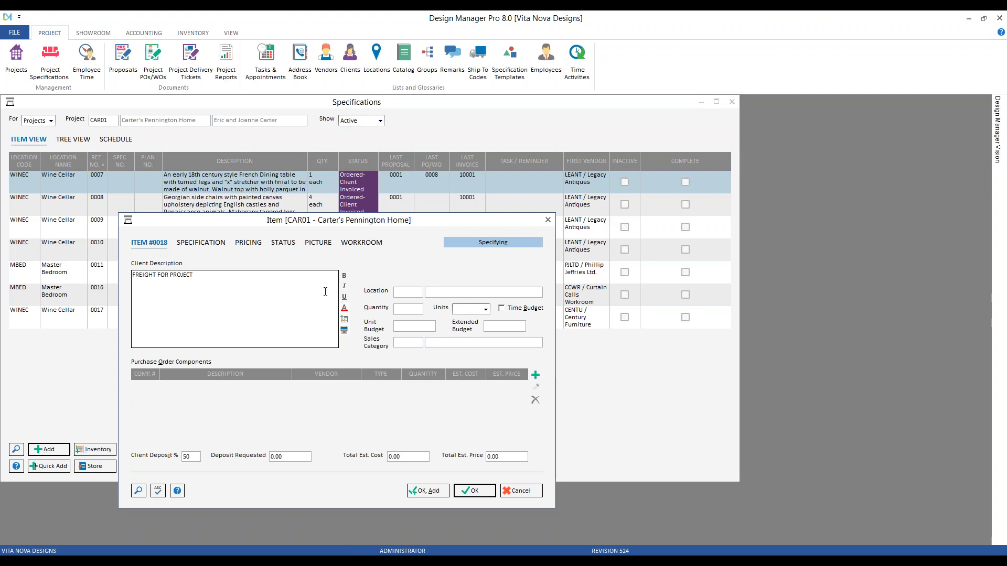
pyautogui.click(284, 243)
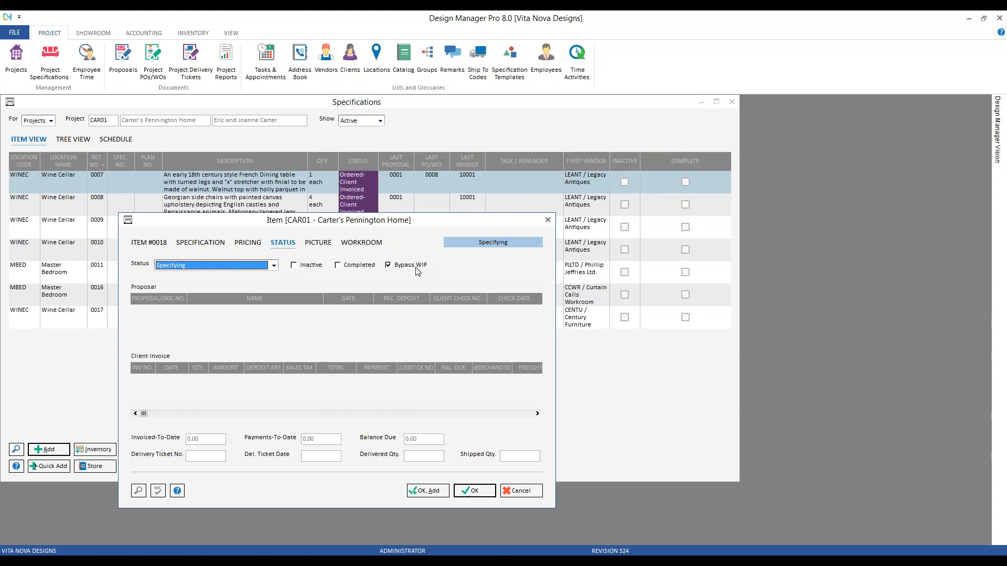
pyautogui.click(527, 493)
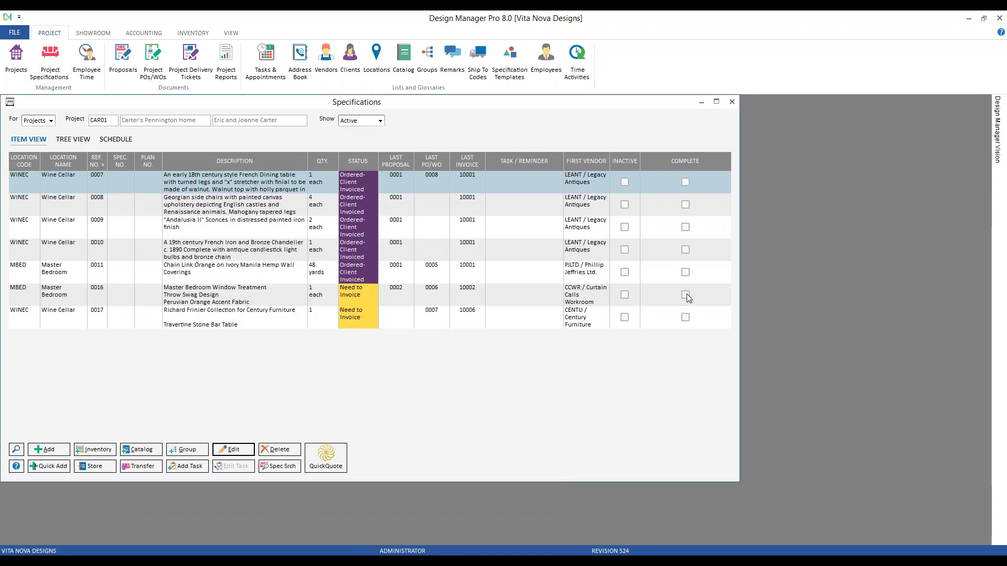
pyautogui.click(733, 101)
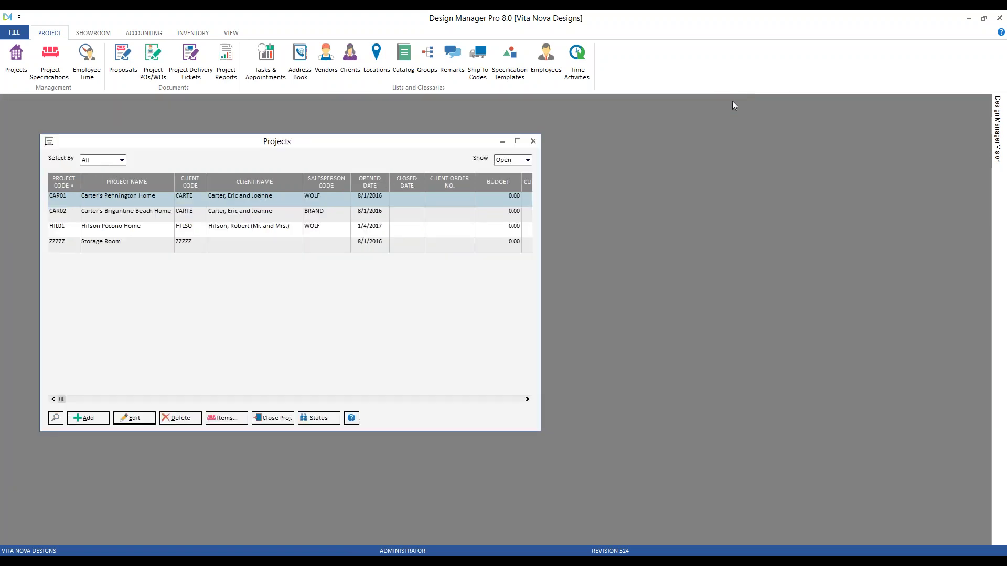